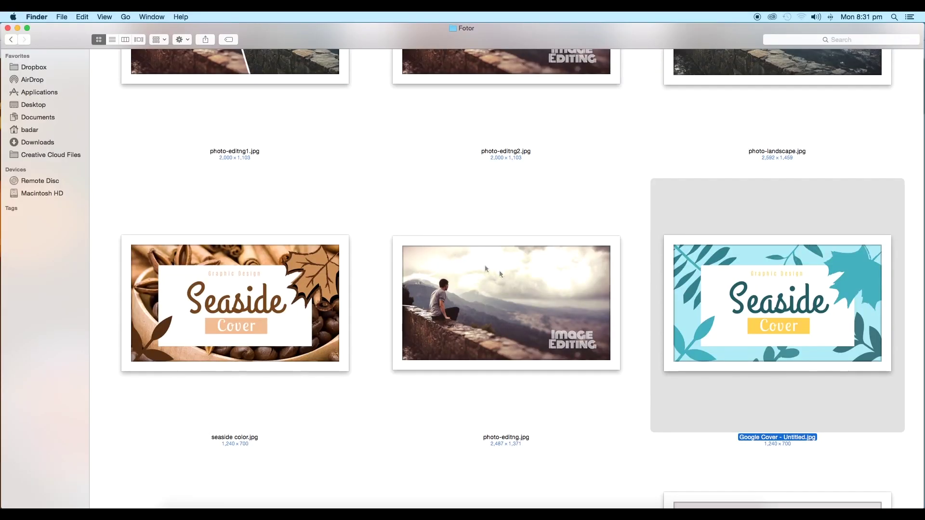
Step: Look over the sample designs in the Fotor folder, including Insight.jpg and Vector-cover-design.jpg
scroll(554, 299, "down", 3)
scroll(563, 294, "down", 1)
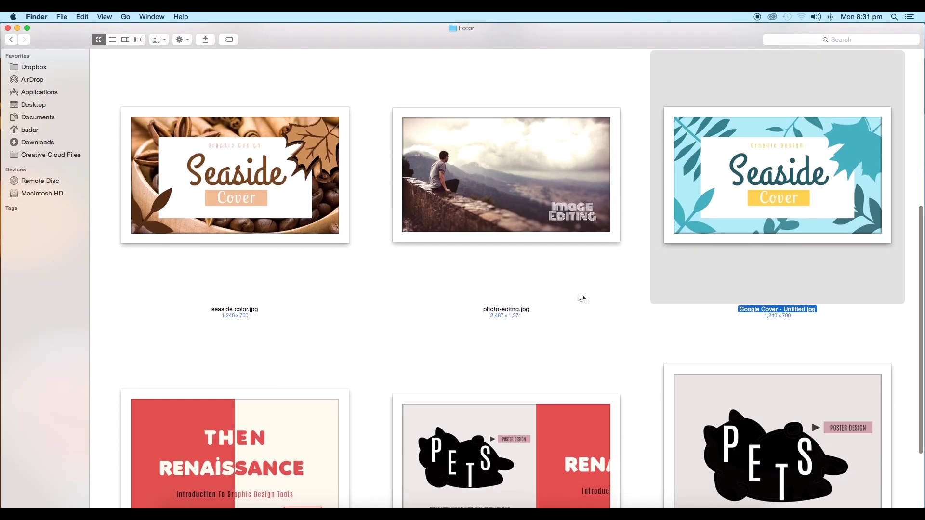
left_click(646, 285)
scroll(647, 285, "up", 3)
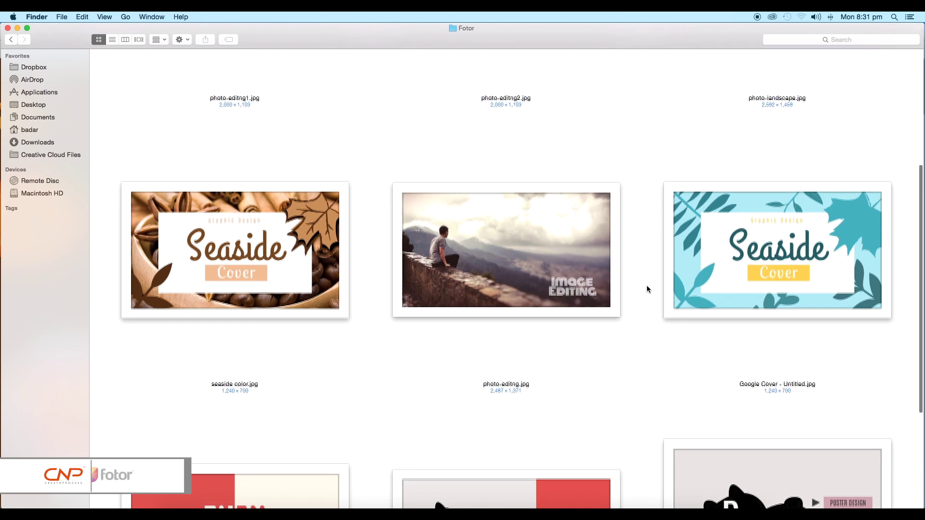
scroll(645, 286, "down", 5)
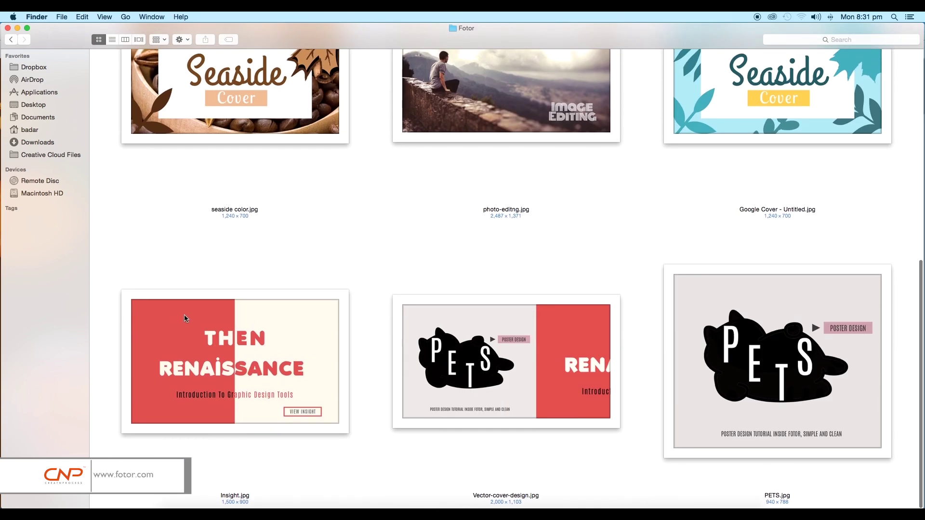
left_click(269, 381)
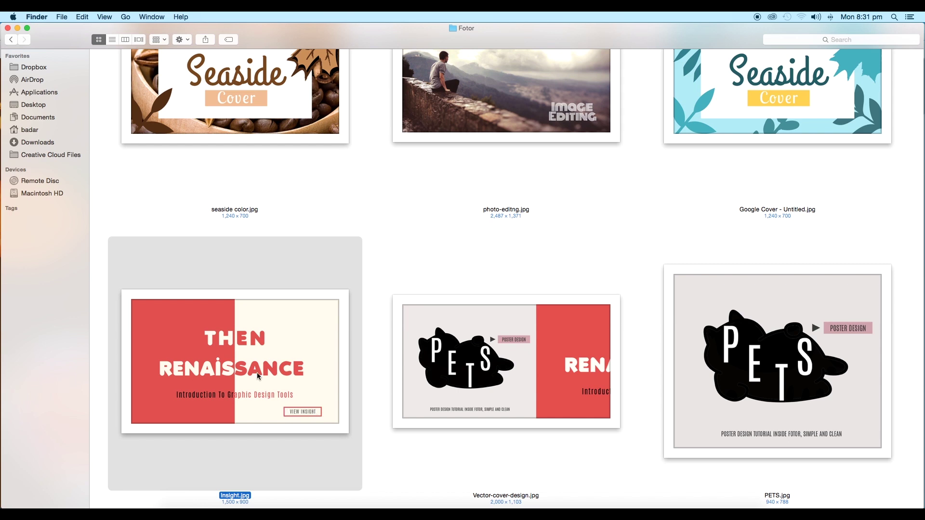
left_click(492, 375)
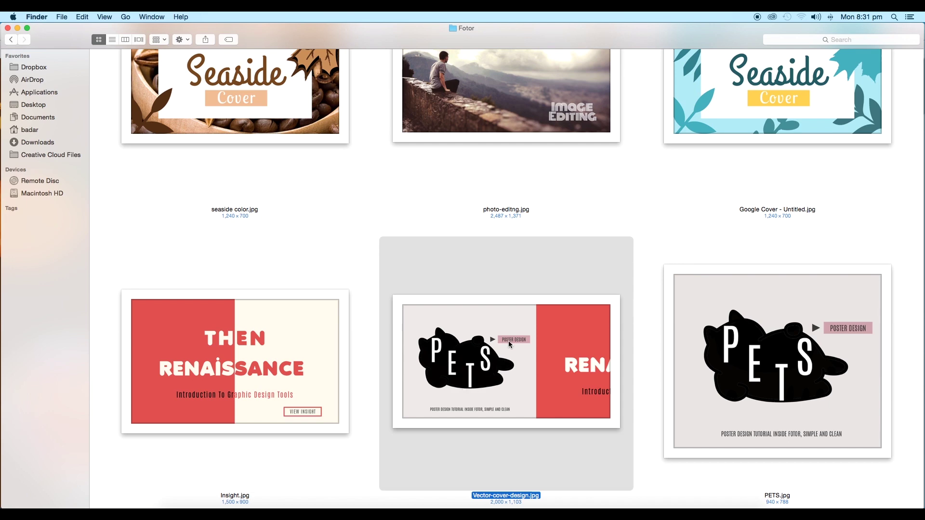
Step: Examine the Seaside cover and photo-editing samples, and minimize the folder window
scroll(793, 302, "up", 5)
left_click(793, 302)
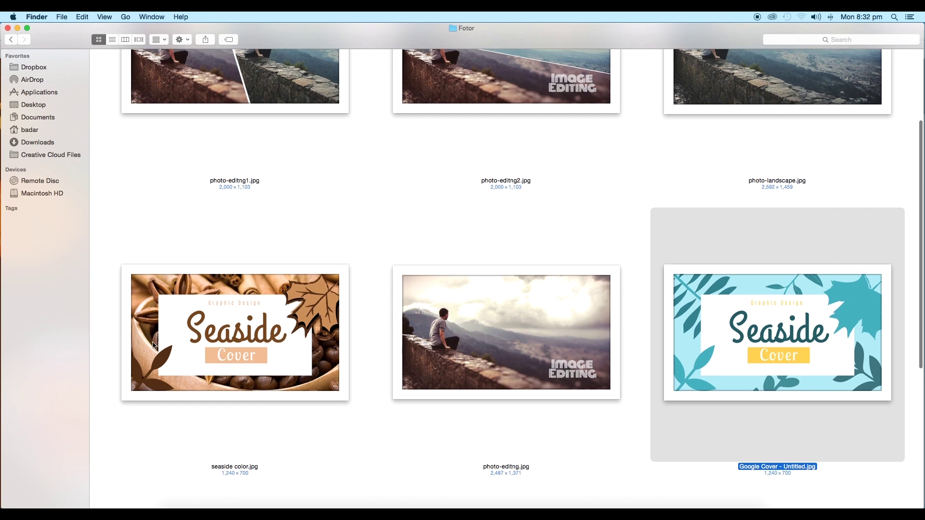
scroll(169, 348, "up", 2)
scroll(168, 347, "up", 1)
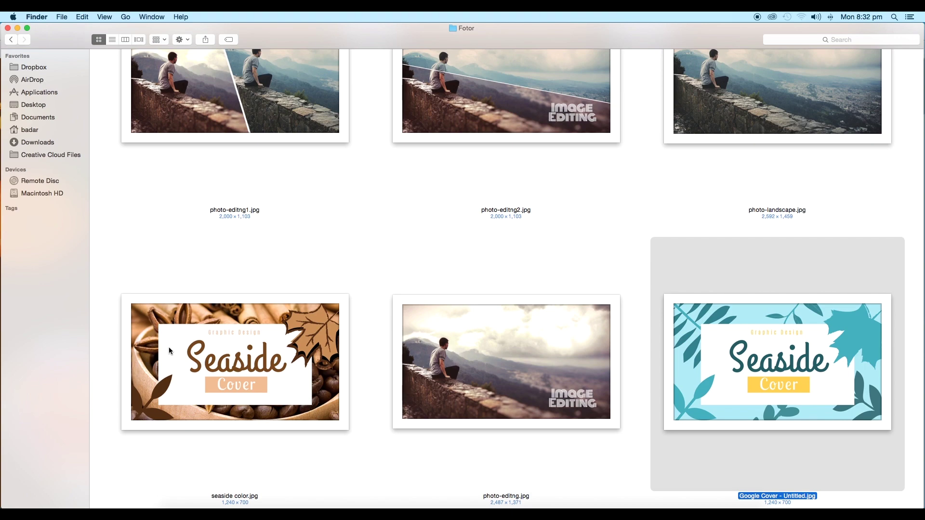
scroll(584, 306, "up", 5)
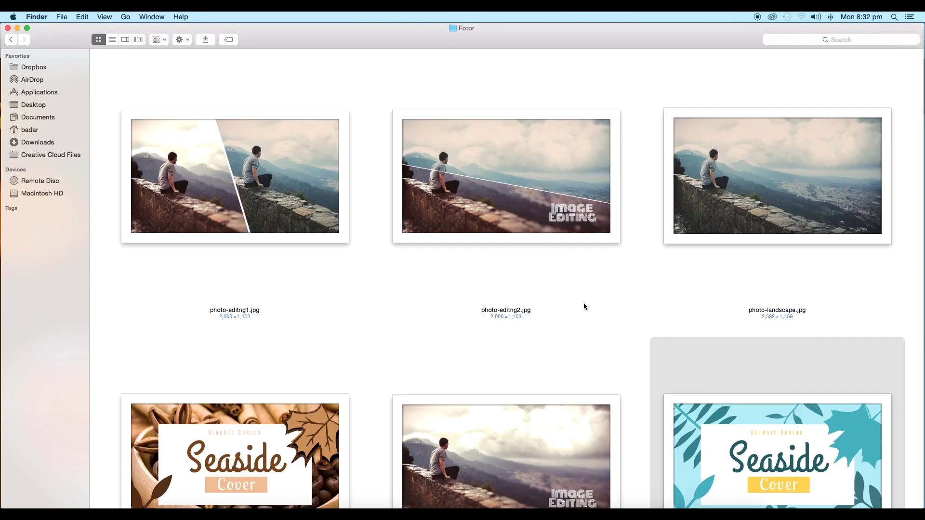
scroll(608, 380, "down", 4)
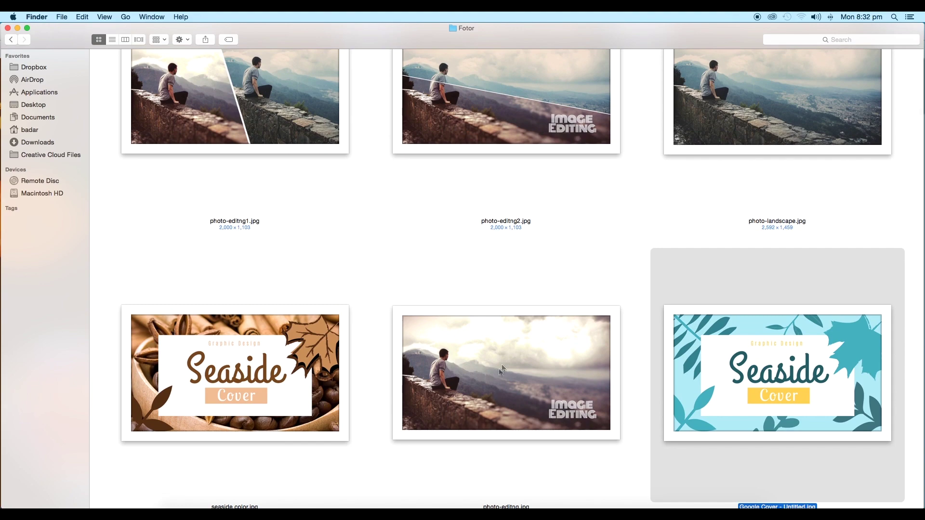
scroll(718, 271, "up", 4)
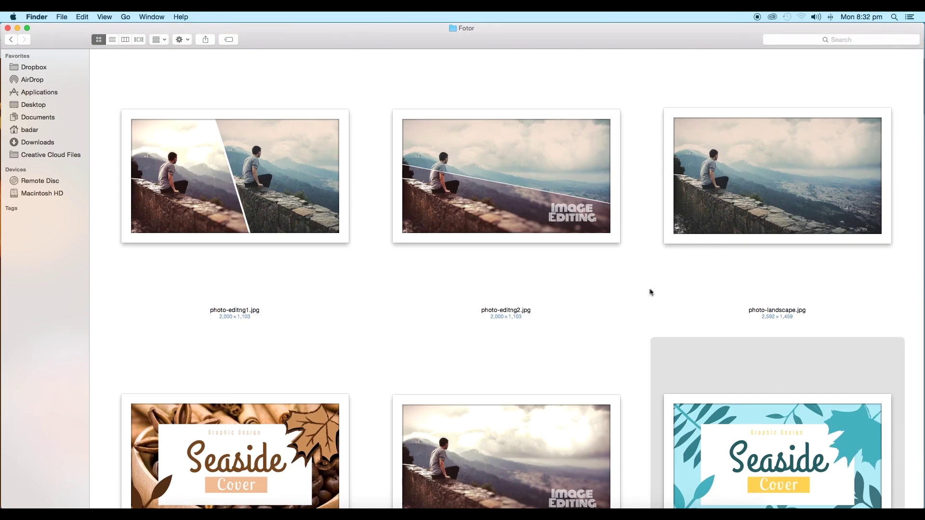
scroll(586, 384, "down", 4)
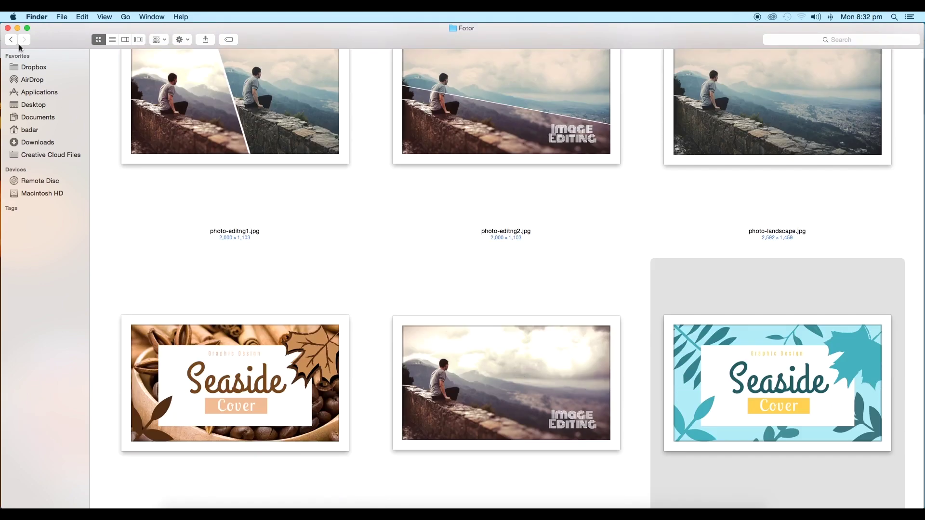
left_click(17, 29)
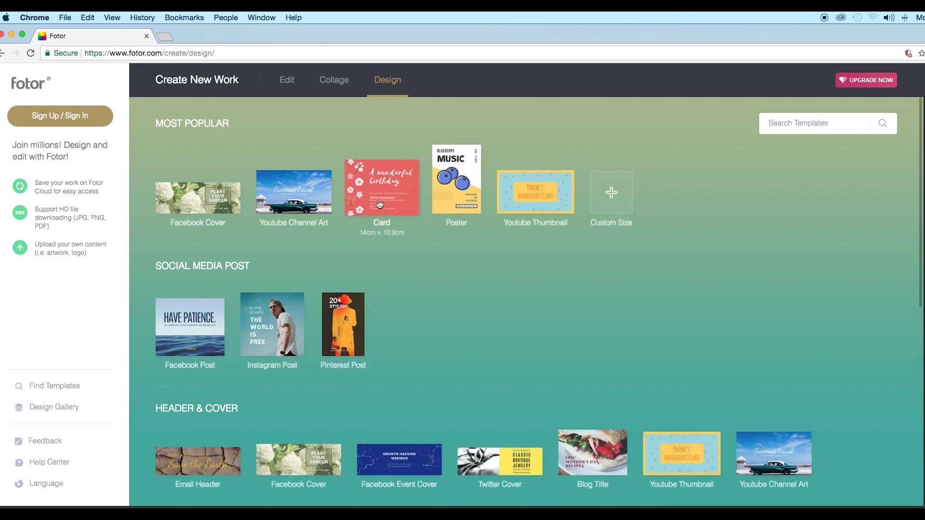
Step: Browse the design formats, start a Youtube Channel Art design and apply the "Cold food for hot weather" template
scroll(364, 232, "down", 10)
scroll(365, 234, "up", 5)
scroll(365, 233, "up", 3)
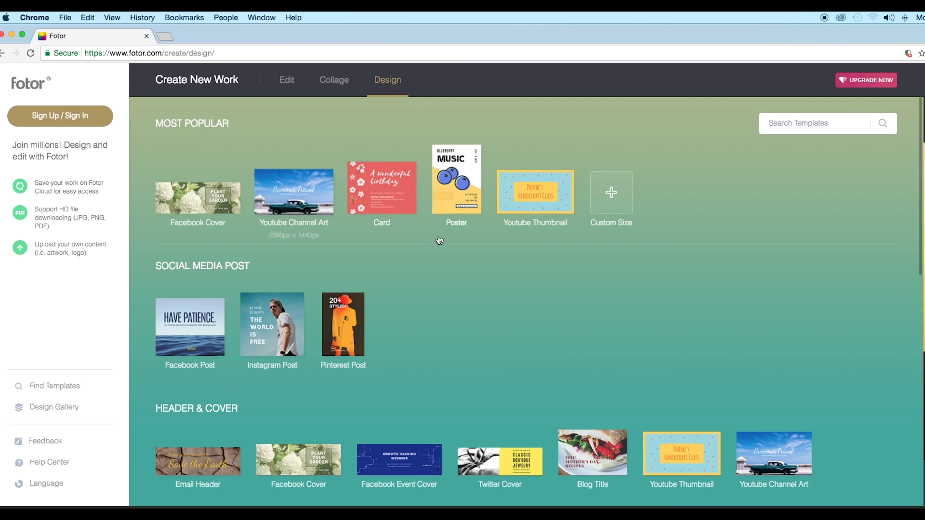
scroll(394, 324, "down", 4)
scroll(391, 230, "up", 2)
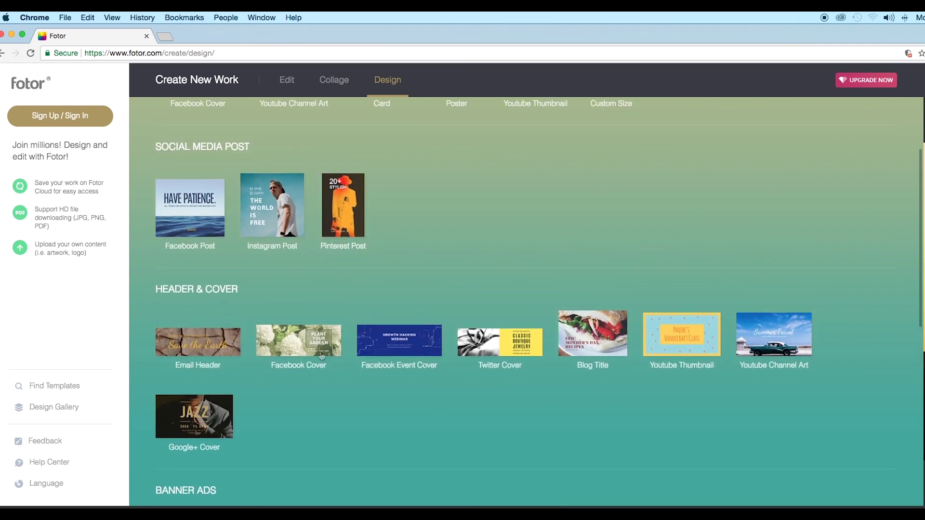
scroll(302, 373, "up", 3)
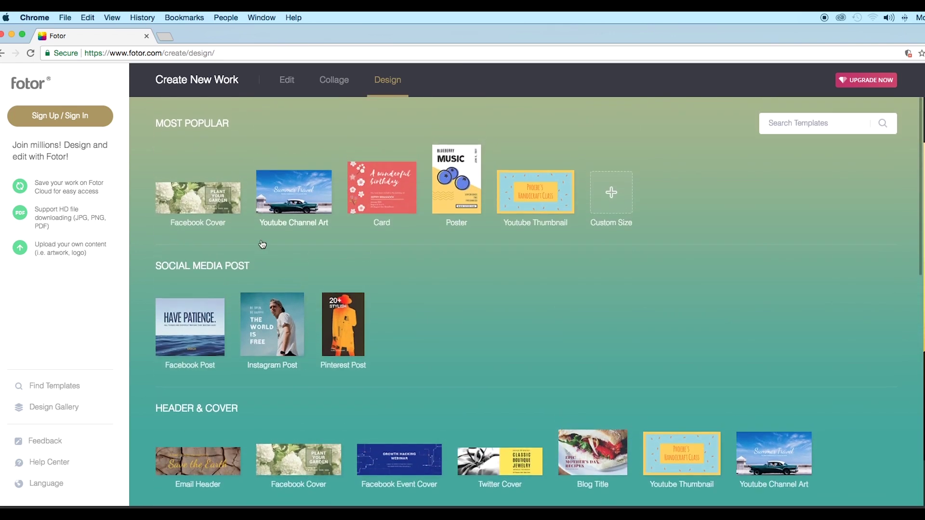
left_click(312, 228)
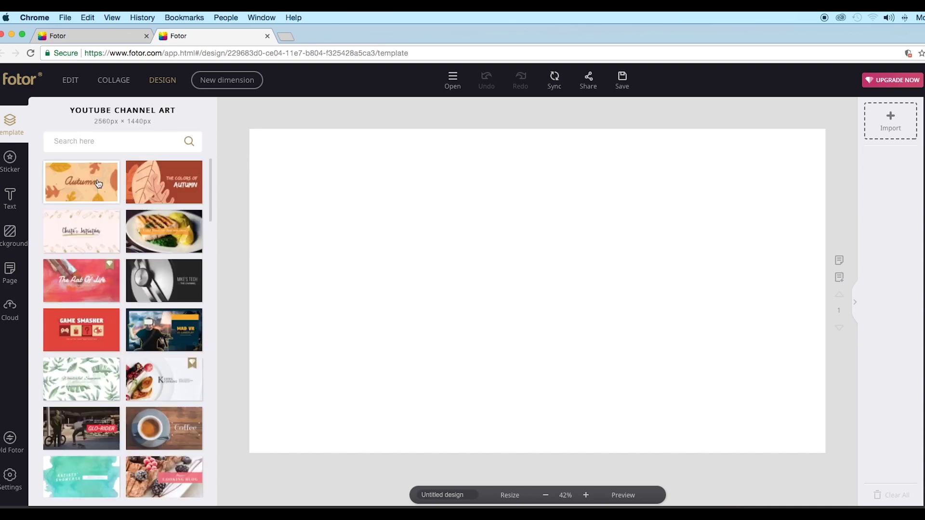
left_click(173, 235)
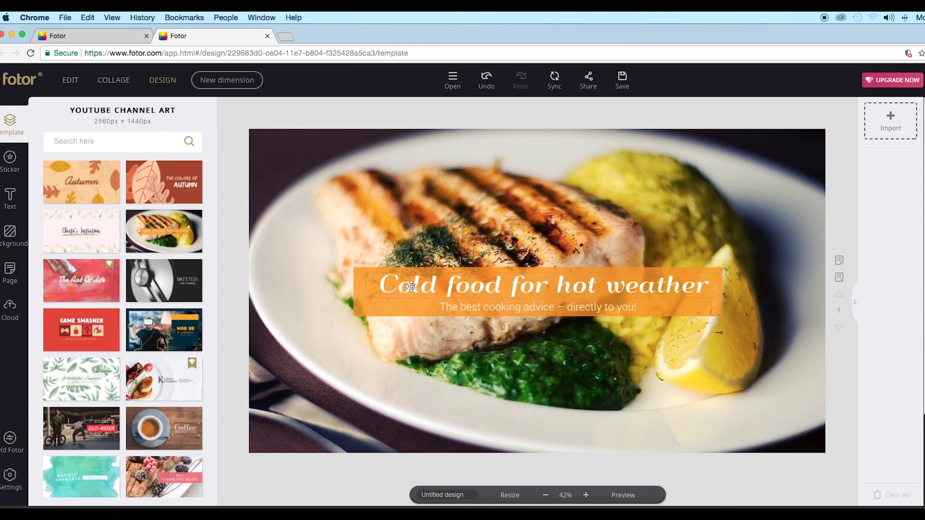
Step: Return to the design start page and create a custom-size design of 2000 x 1100 px
left_click(103, 36)
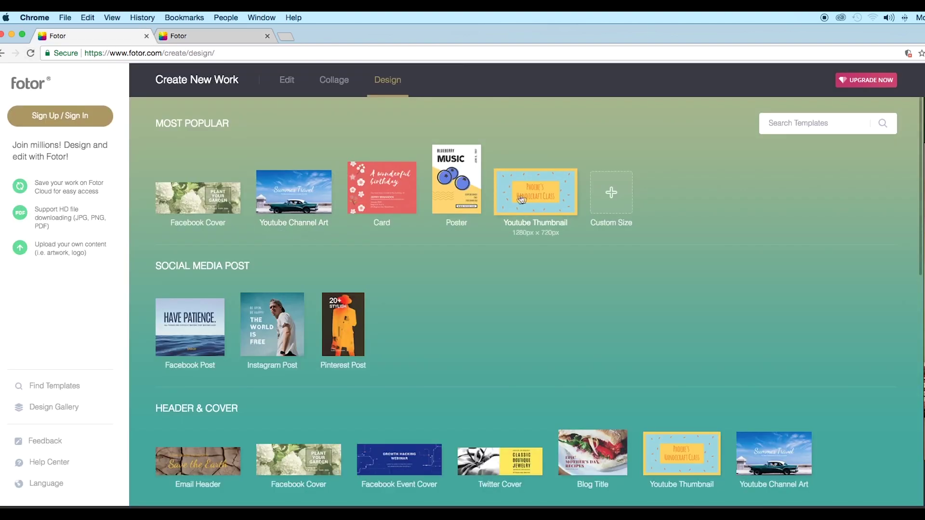
left_click(611, 192)
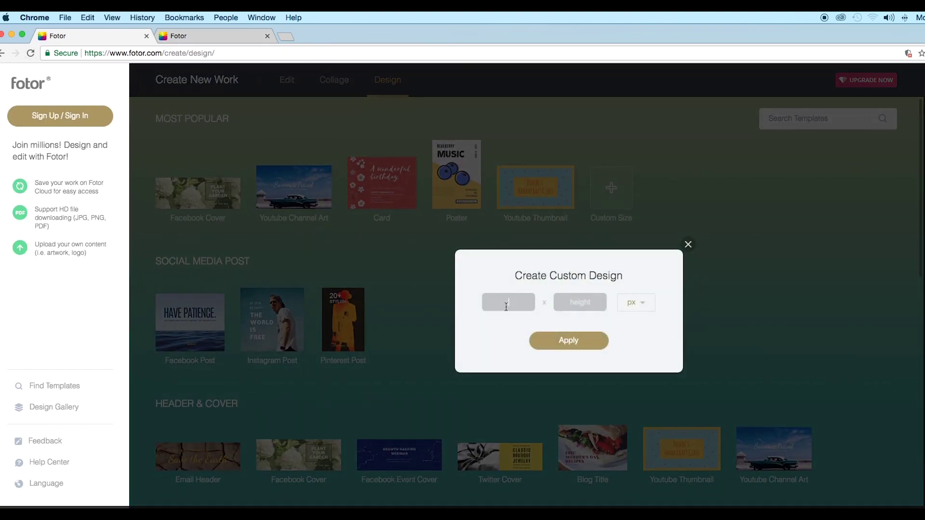
scroll(506, 307, "down", 1)
type("2000")
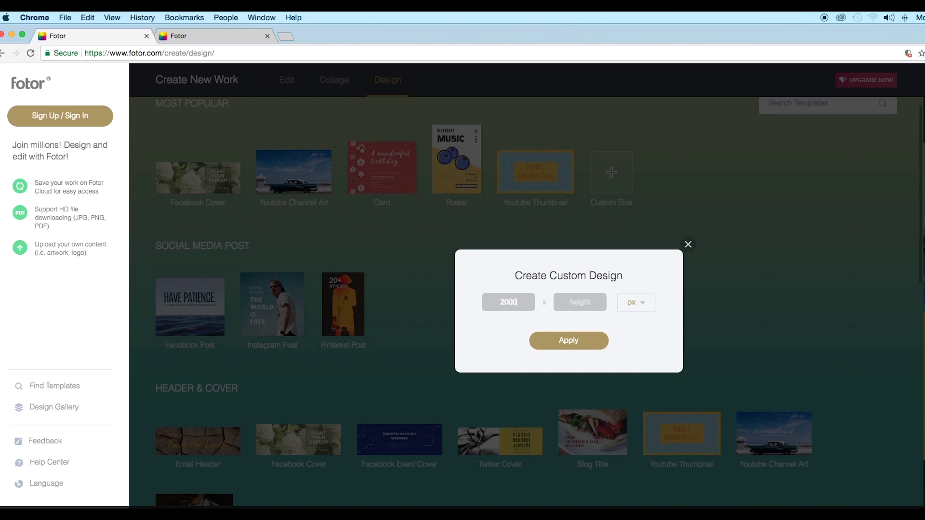
left_click(588, 305)
type("1100")
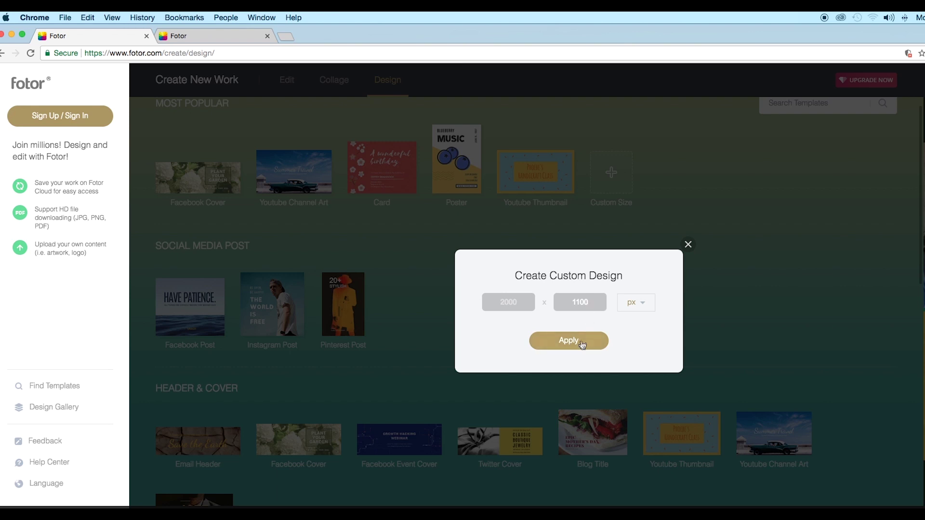
left_click(580, 340)
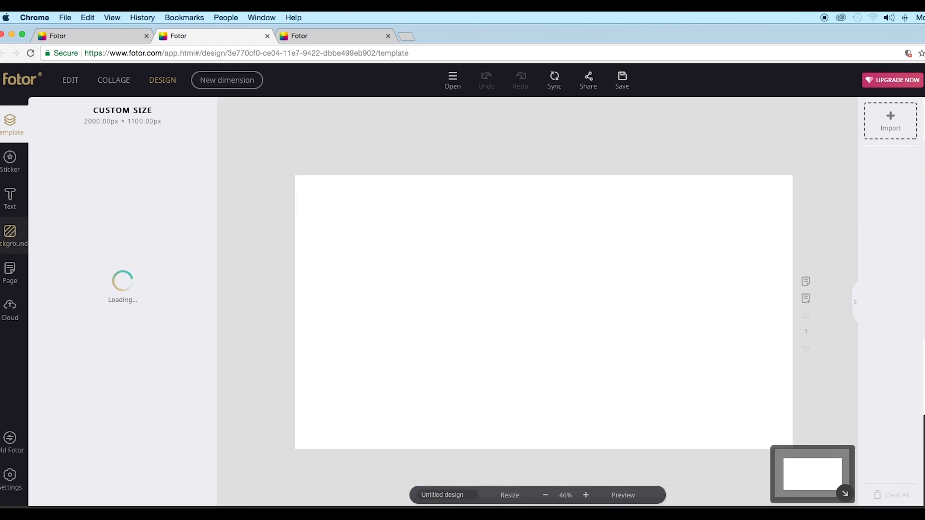
Step: Add a square from the Basic Shapes stickers and scale it to the full canvas height, flush with the canvas's left edge
left_click(8, 166)
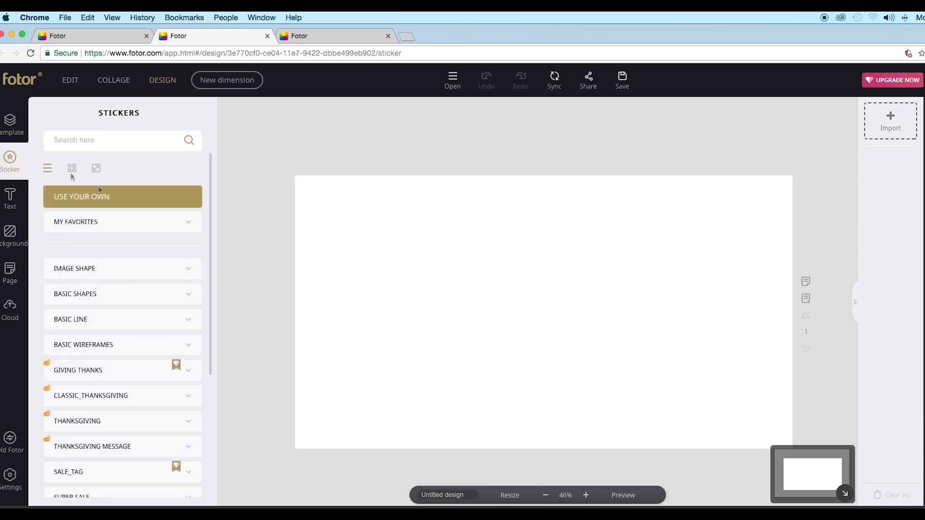
scroll(146, 256, "down", 5)
scroll(156, 316, "down", 5)
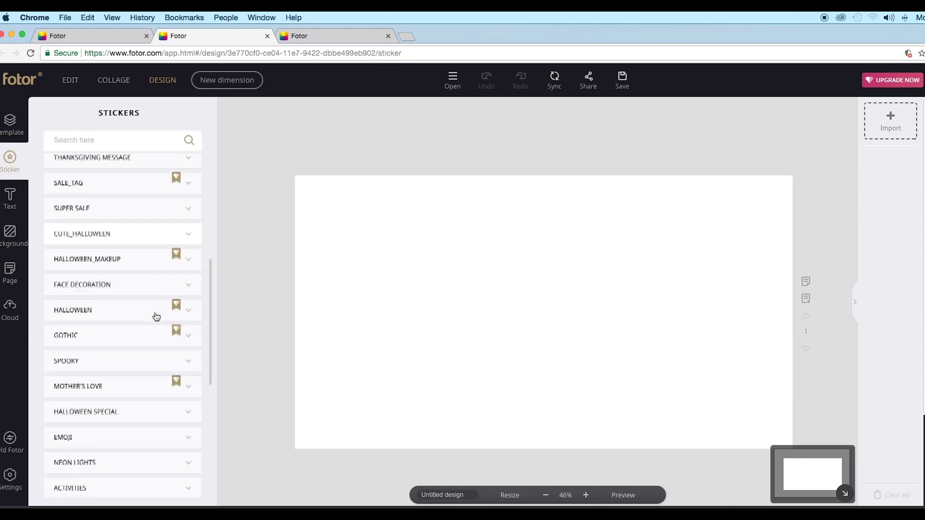
scroll(98, 305, "up", 10)
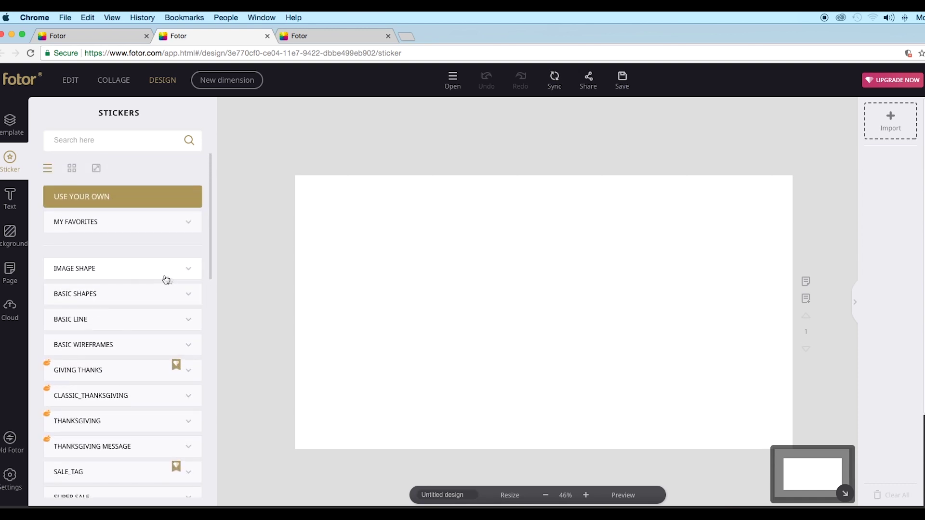
left_click(182, 275)
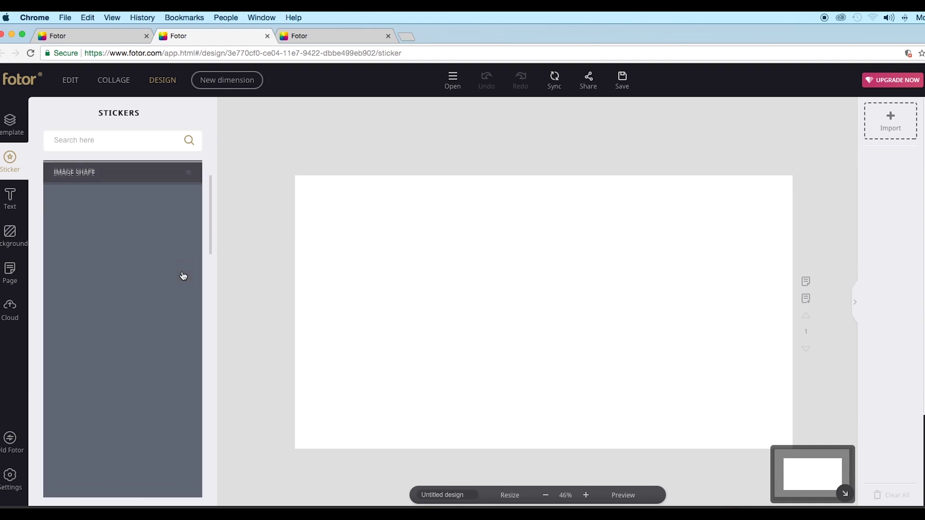
left_click(187, 168)
left_click(191, 199)
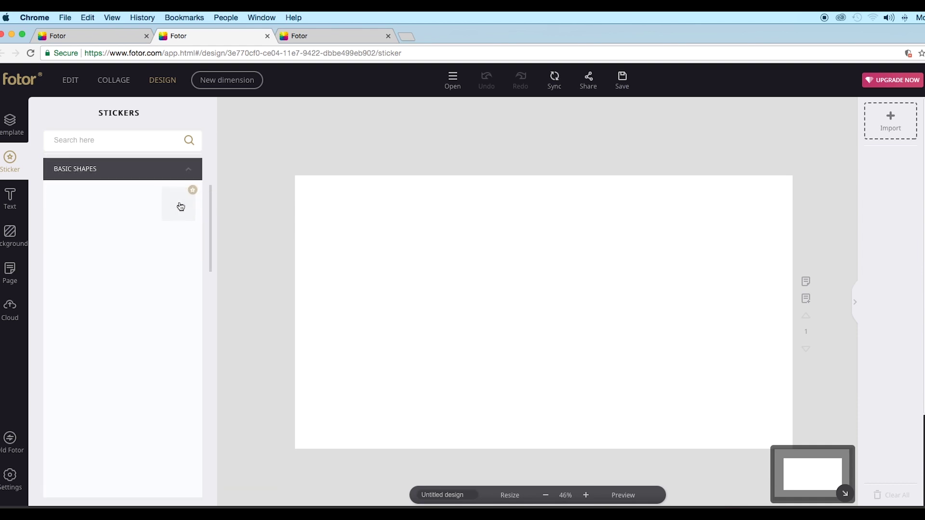
left_click(77, 206)
left_click_drag(536, 302, 336, 206)
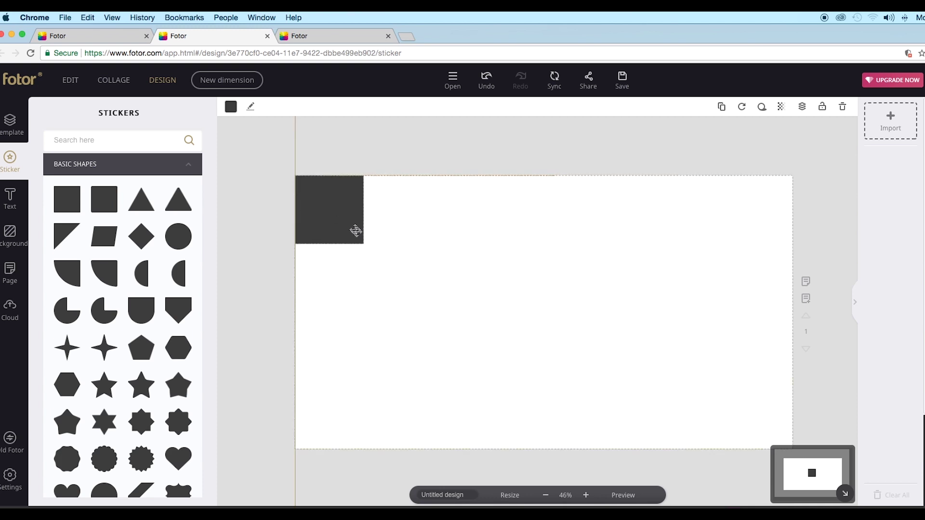
left_click_drag(362, 242, 550, 466)
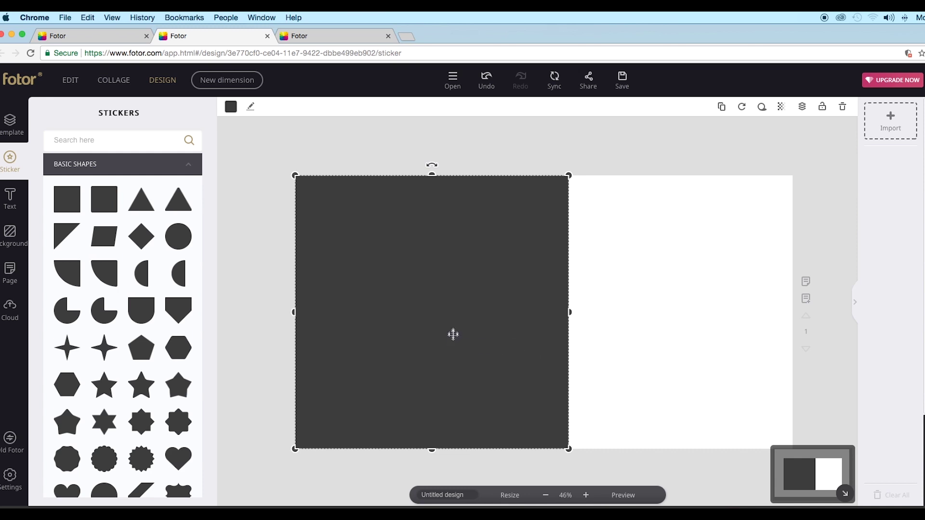
Step: Duplicate the square, align the copy to the canvas's right edge, and narrow both shapes so they meet without overlapping
left_click(722, 107)
left_click_drag(397, 267, 597, 250)
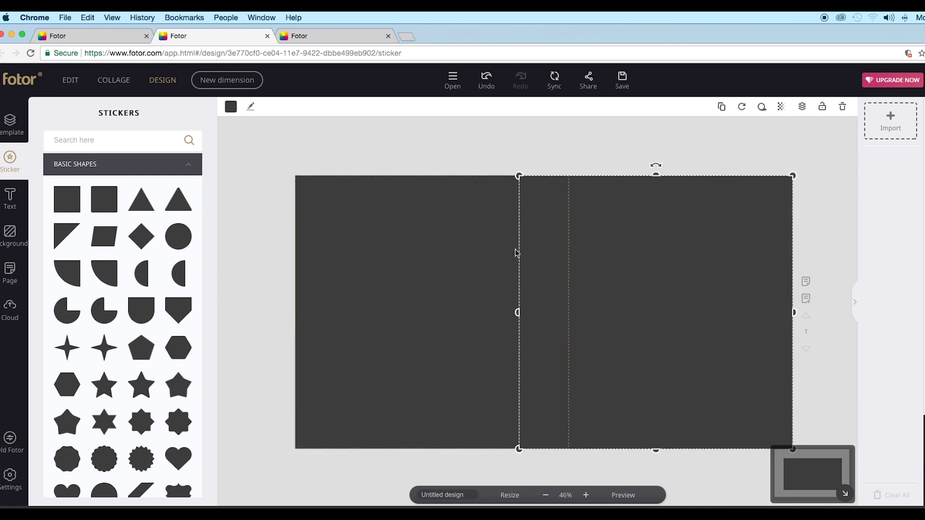
left_click_drag(518, 312, 547, 312)
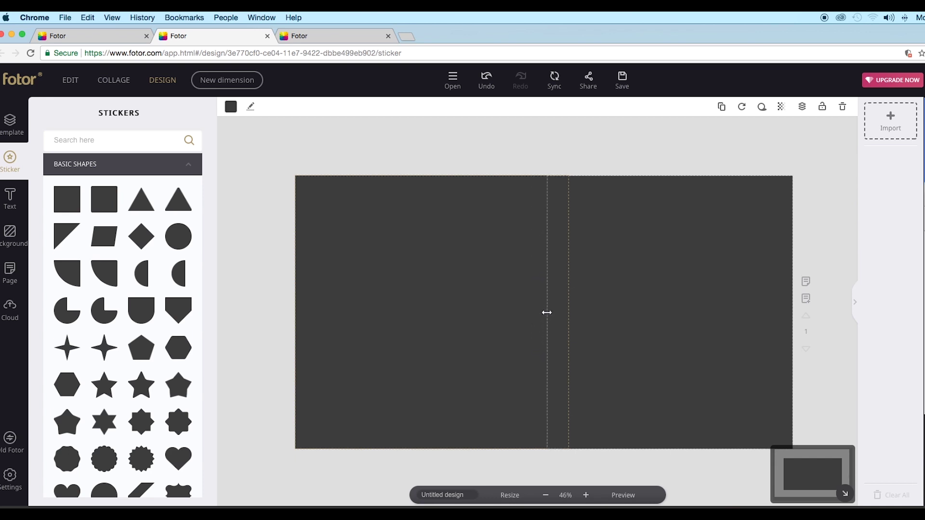
left_click(471, 310)
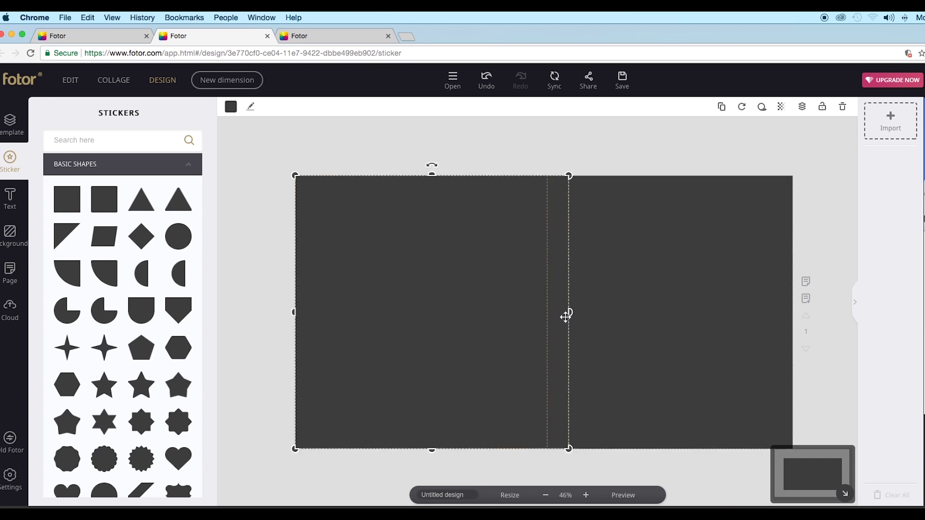
left_click_drag(571, 312, 547, 312)
Step: Recolour the canvas's right-hand rectangle to pale cream #F9ECD8 with a lightness of 91
scroll(544, 304, "down", 3)
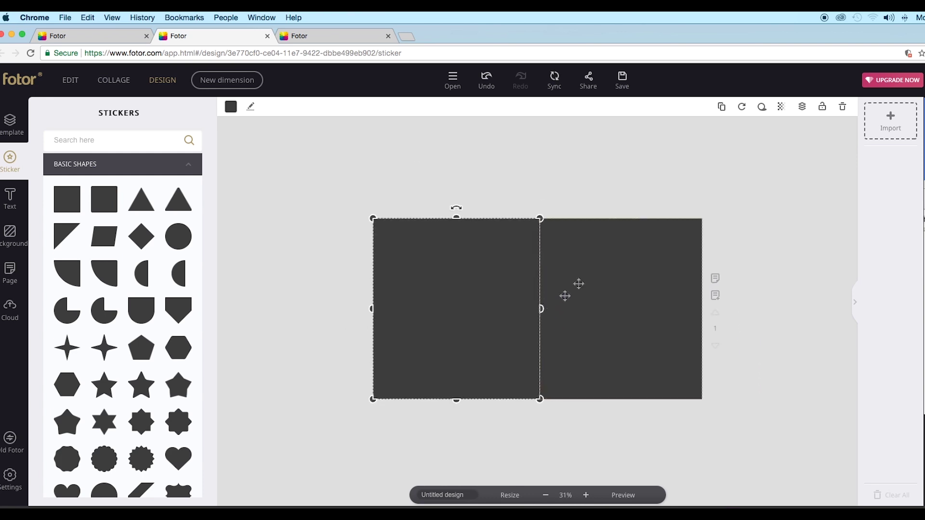
left_click(629, 316)
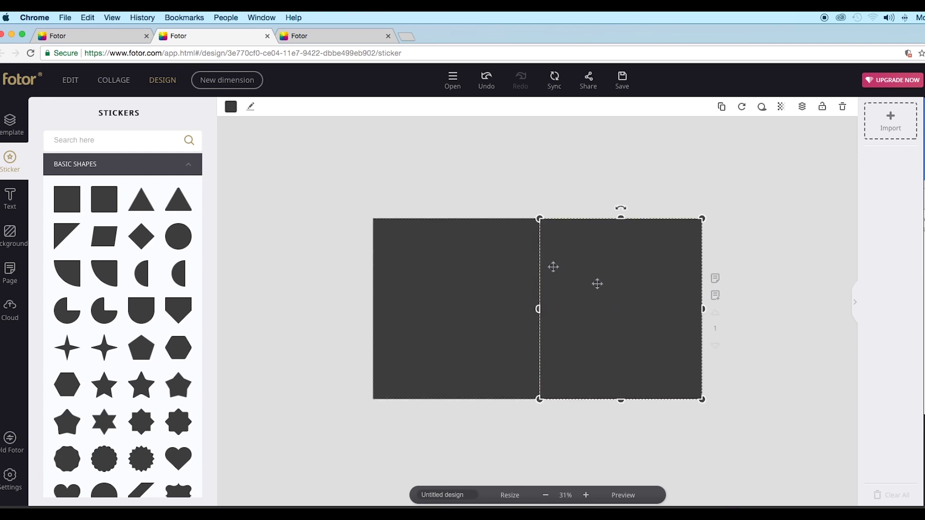
left_click(231, 108)
left_click_drag(246, 175, 233, 158)
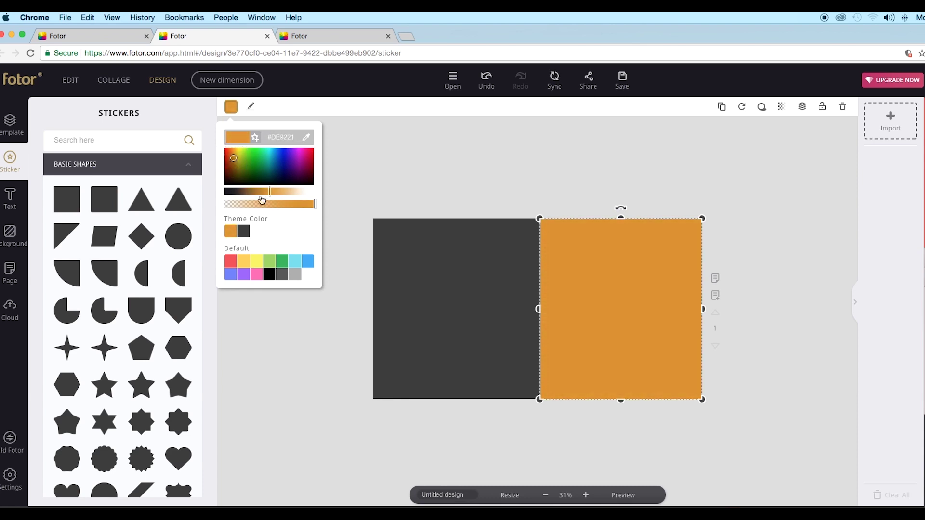
left_click_drag(271, 196, 309, 196)
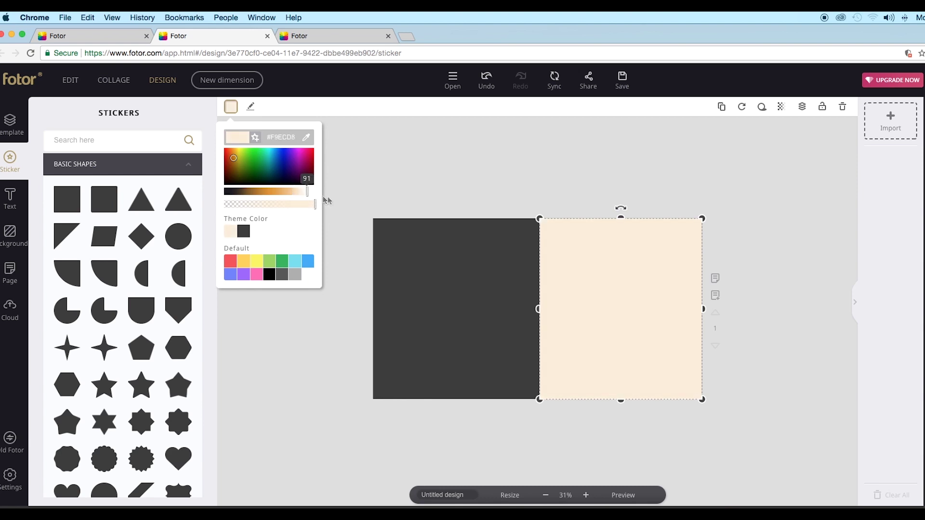
left_click(327, 201)
Step: Recolour the canvas's left-hand rectangle to coral red #E25966
left_click(414, 246)
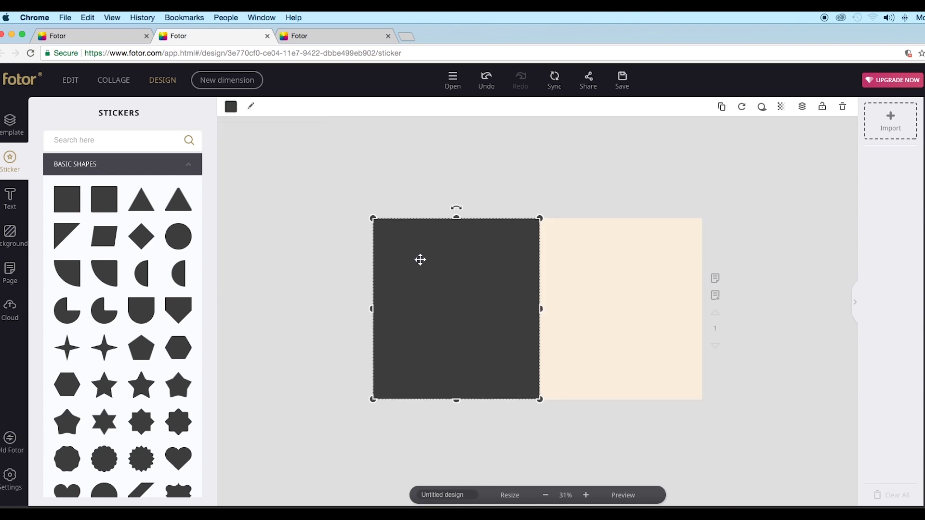
left_click(231, 109)
left_click(311, 163)
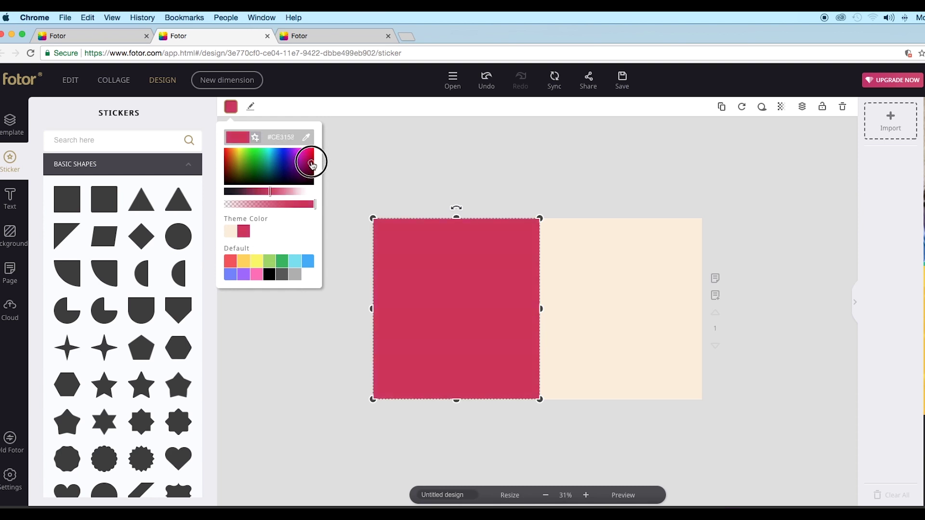
left_click_drag(270, 192, 289, 195)
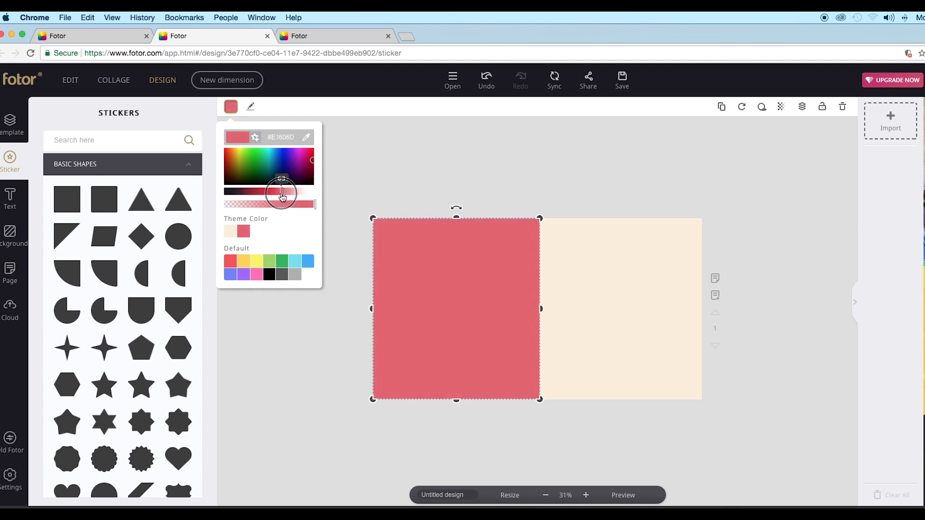
left_click(312, 161)
left_click(313, 161)
left_click_drag(276, 194, 279, 195)
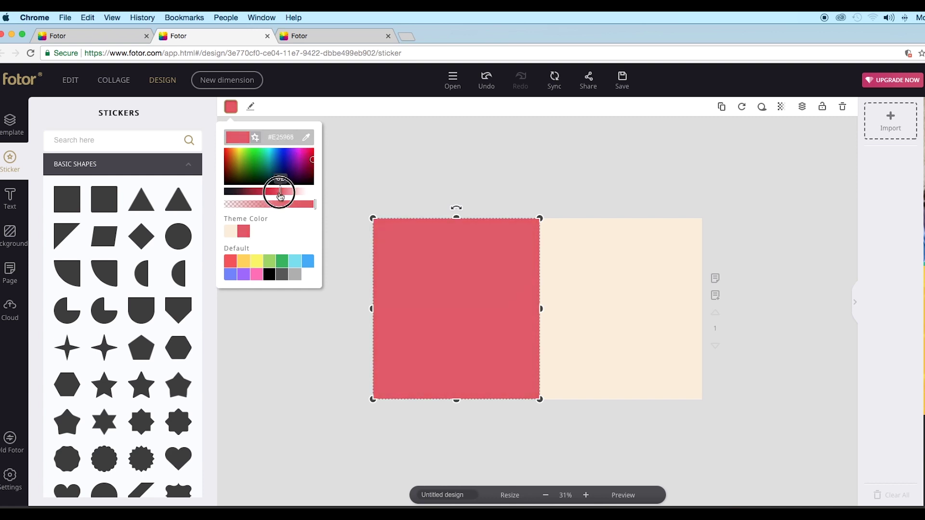
left_click(391, 196)
Step: Add a heading reading "THE" and place it in the upper part of the canvas, centred over the seam between the panels
scroll(607, 293, "down", 3)
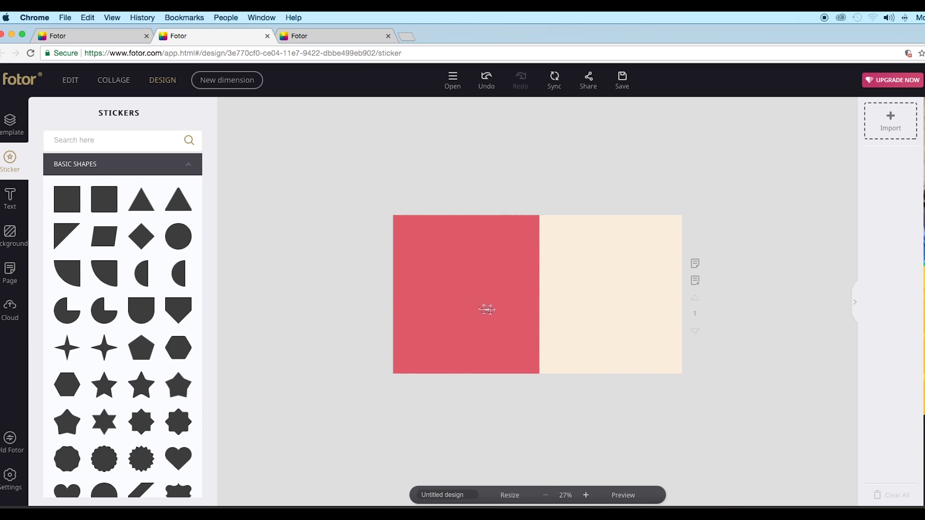
left_click(12, 204)
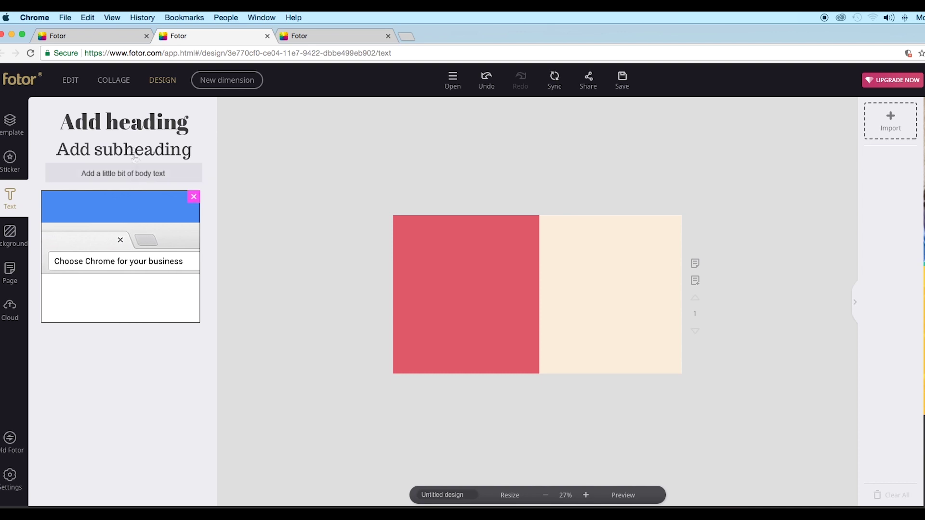
left_click(122, 126)
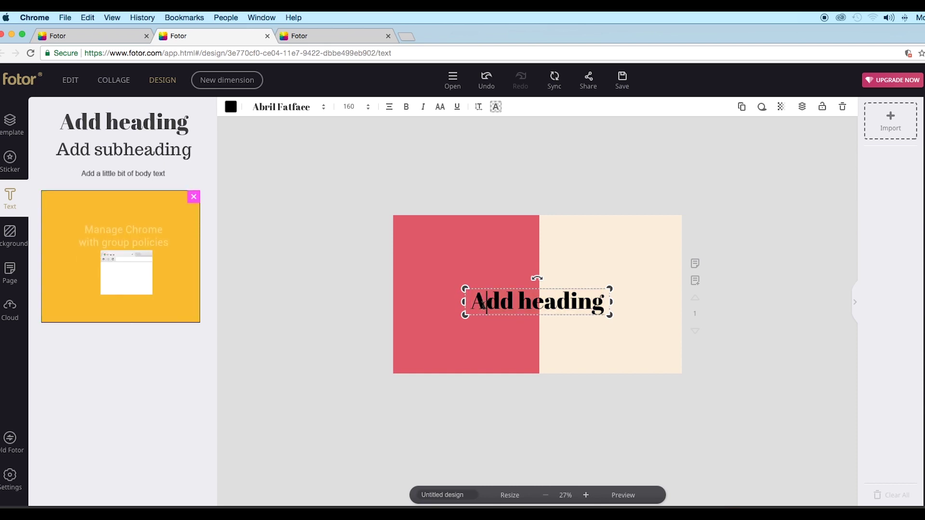
type("THE")
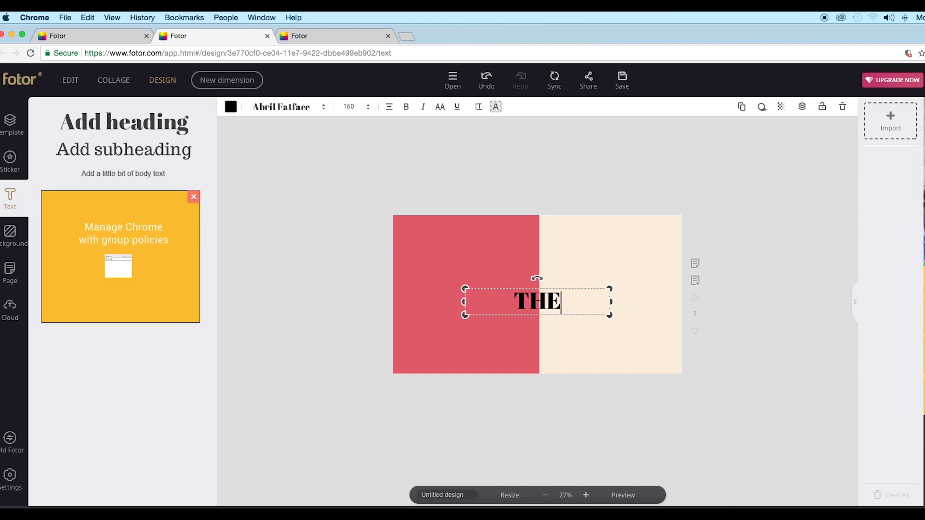
left_click_drag(603, 304, 543, 262)
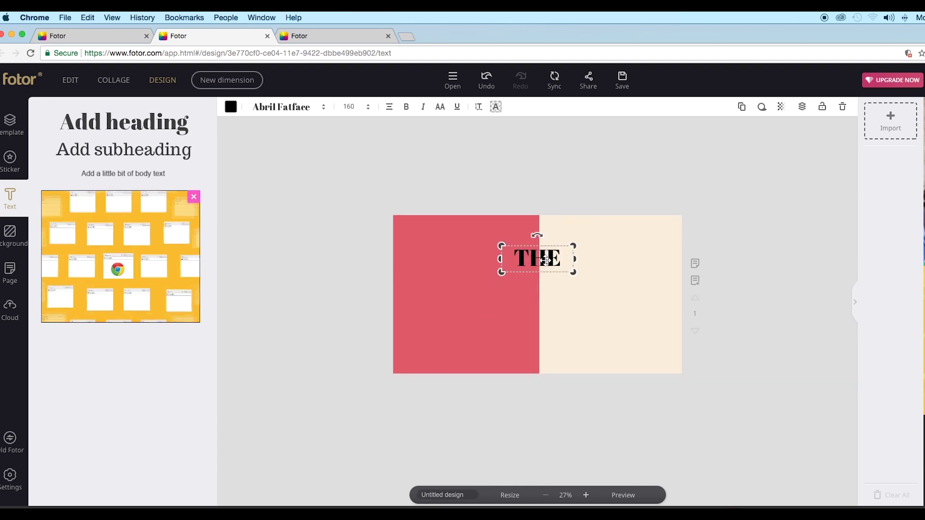
Step: Duplicate the heading, change the copy to "RENAISSANCE", widen it to fit one line, and place it directly beneath "THE"
left_click(742, 107)
left_click_drag(561, 270, 554, 290)
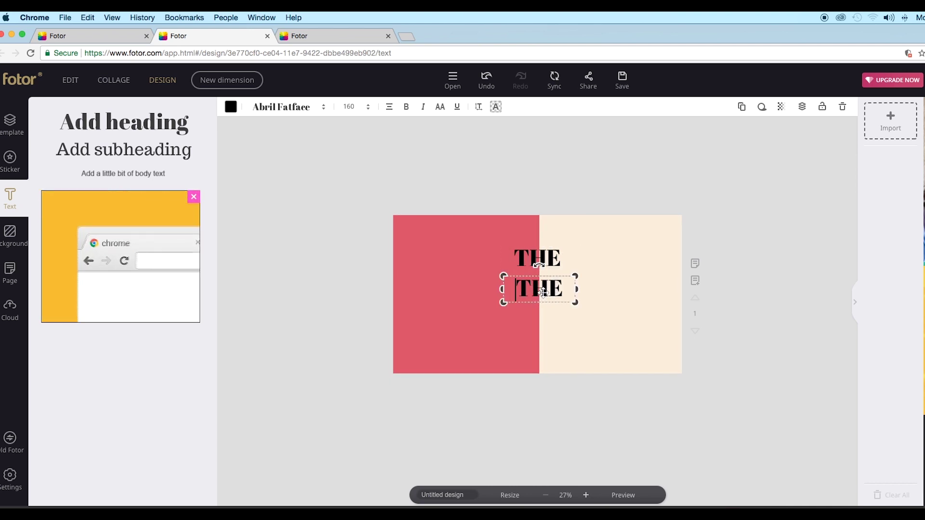
double_click(543, 290)
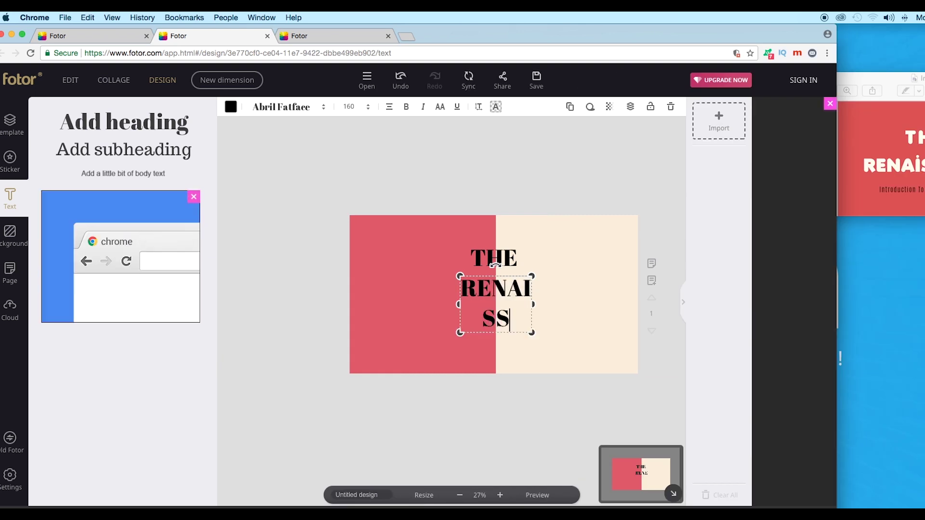
type("ANCE")
left_click_drag(532, 319, 632, 318)
left_click(550, 320)
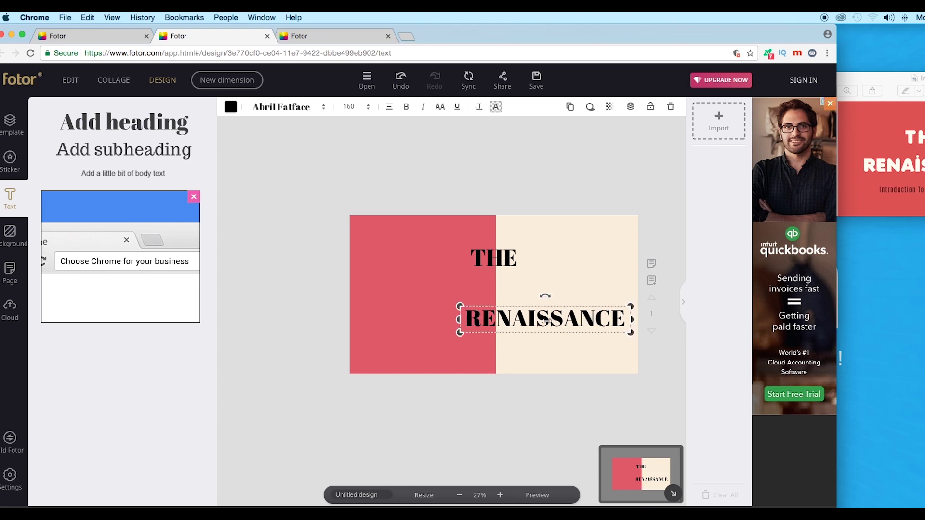
left_click_drag(535, 323, 487, 281)
Step: Set the font of the "THE" heading to Folks Heavy
left_click(504, 260)
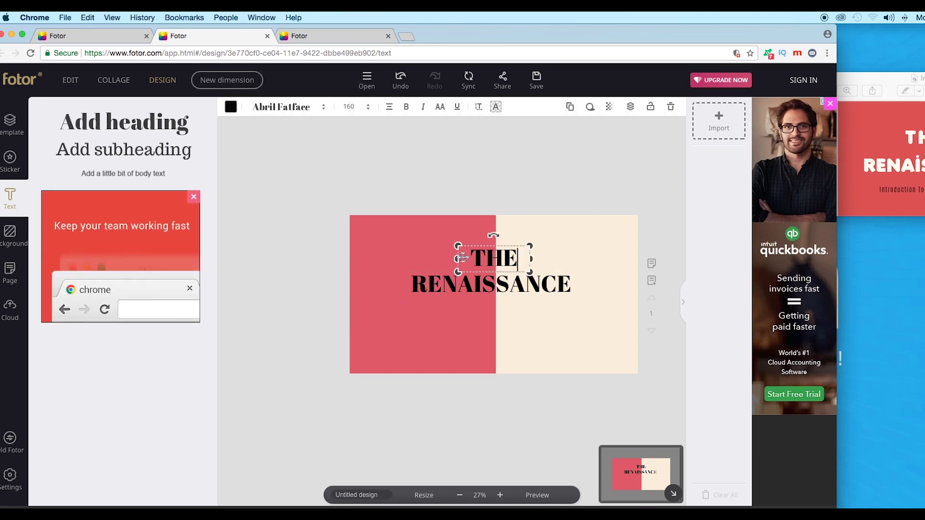
left_click(322, 111)
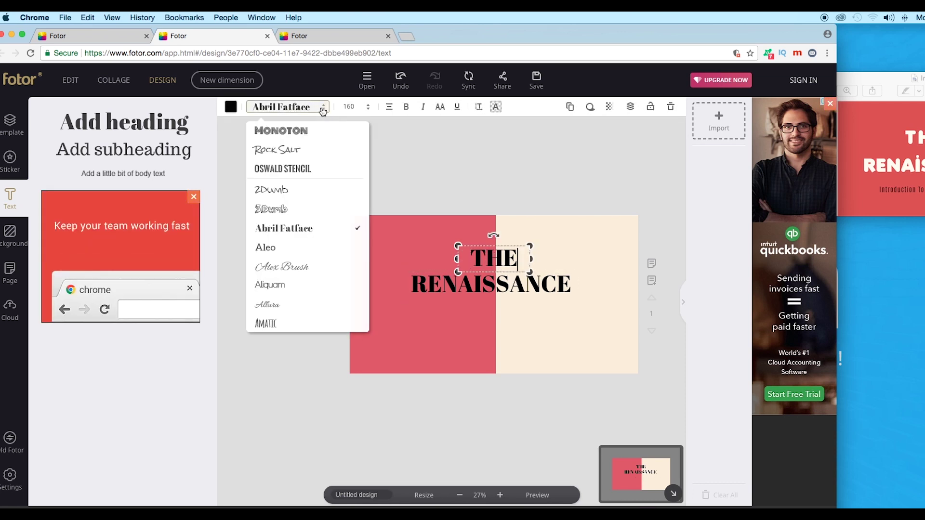
scroll(308, 243, "down", 3)
scroll(308, 247, "down", 8)
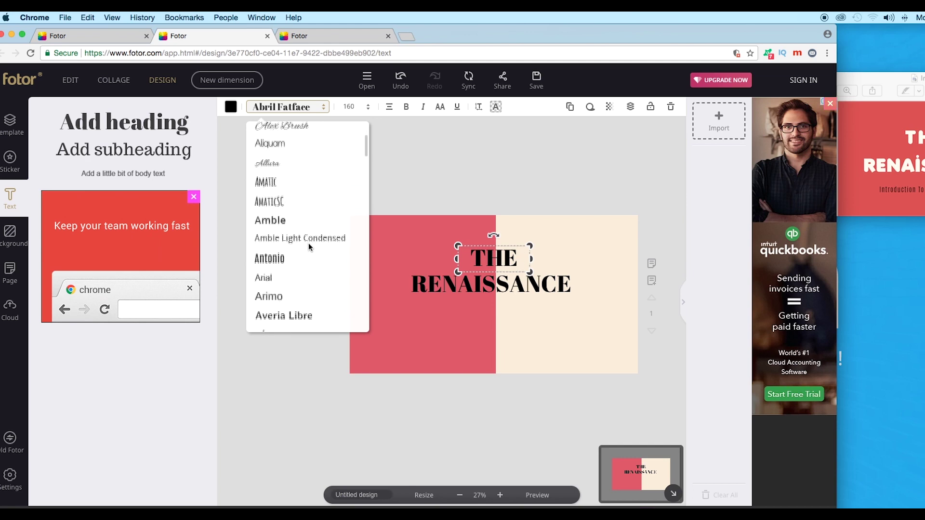
scroll(292, 251, "down", 10)
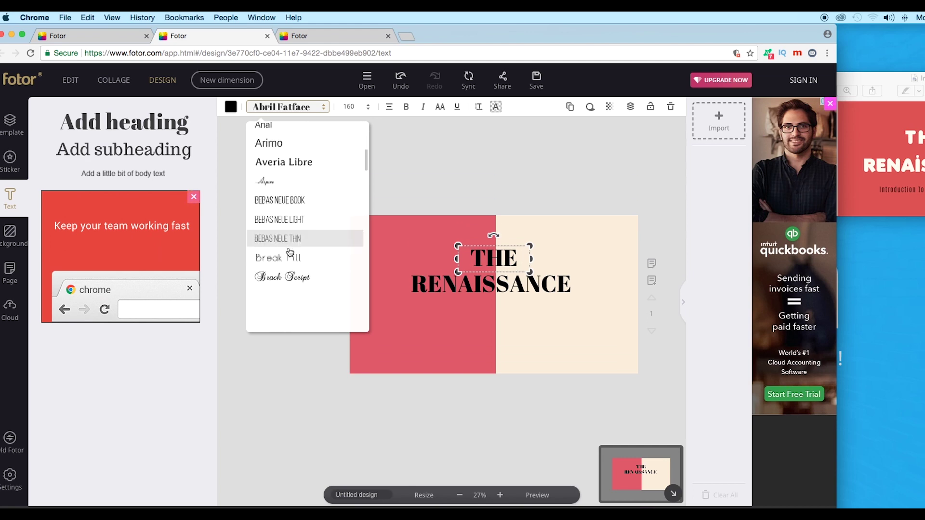
scroll(291, 256, "down", 1)
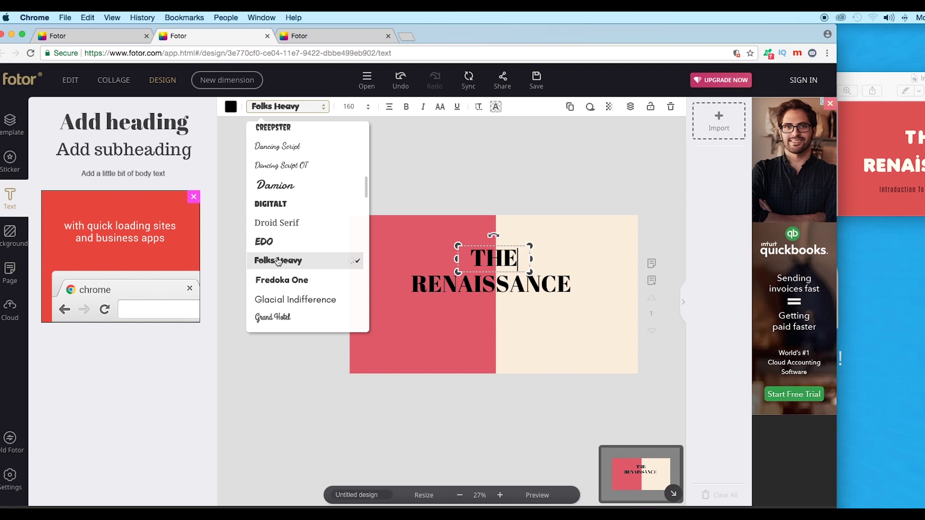
left_click(320, 112)
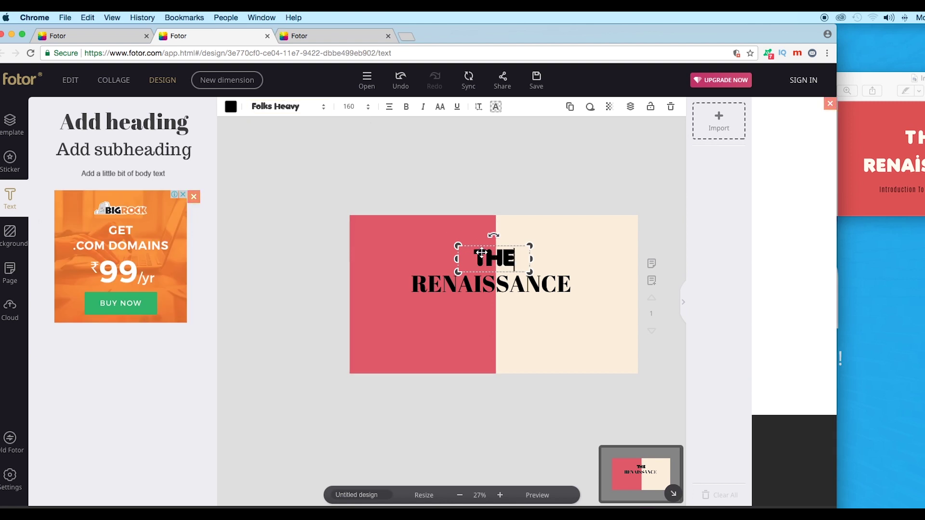
Step: Set the upper heading's letter spacing to 29 and extend its text to "THEN"
left_click(480, 110)
left_click_drag(492, 150, 514, 152)
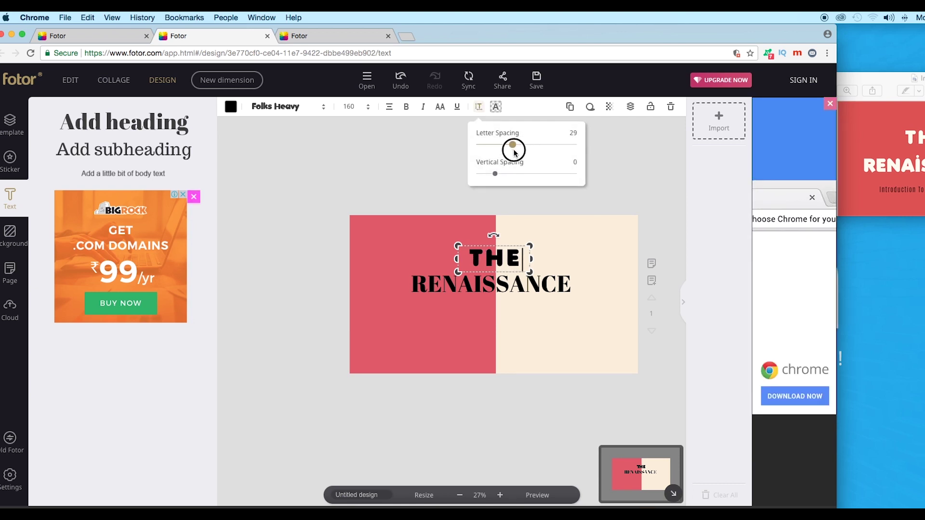
type("N")
Step: Set the "RENAISSANCE" heading's font to Folks Heavy and increase its letter spacing
left_click(496, 285)
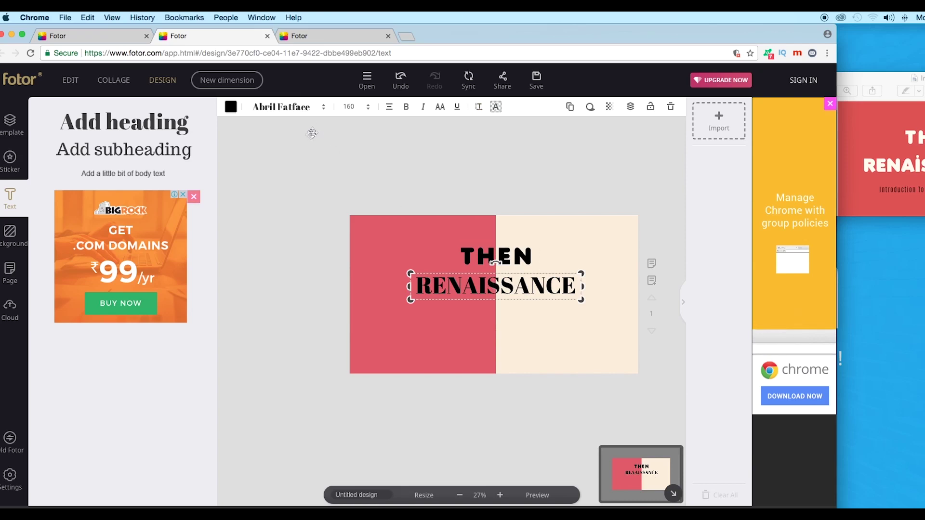
left_click(320, 107)
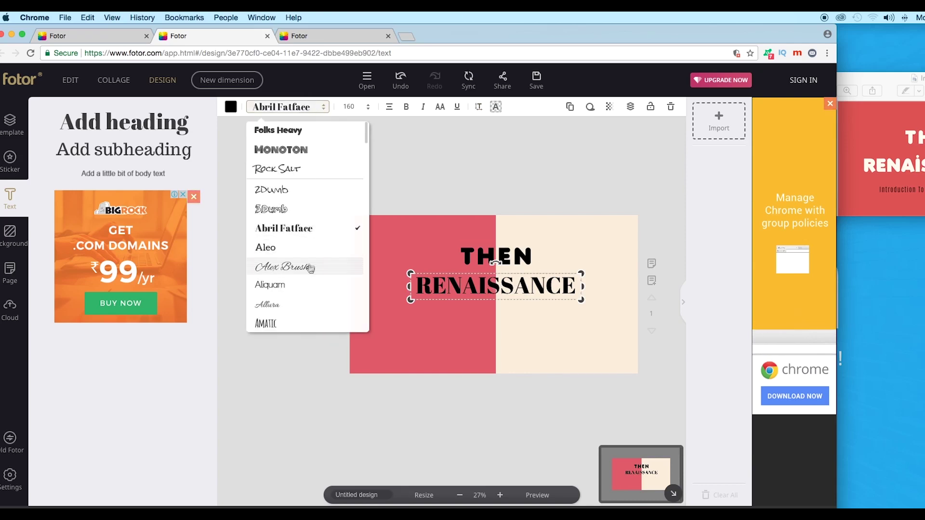
scroll(311, 269, "down", 10)
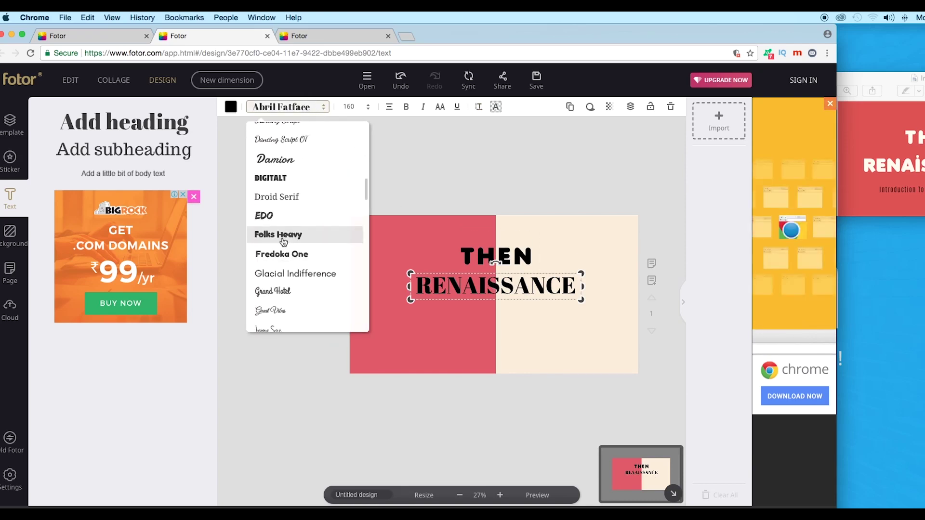
left_click(283, 235)
left_click(477, 107)
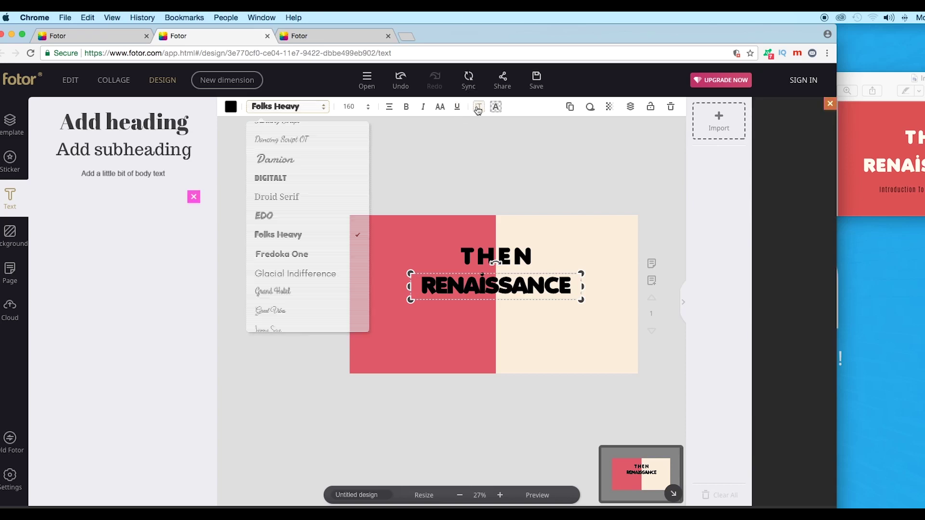
mouse_move(494, 144)
left_mouse_down()
mouse_move(513, 150)
mouse_move(505, 152)
left_mouse_up()
Step: Scale "RENAISSANCE" to font size 155, widen its text box to fit one line, and position it centred beneath "THEN"
left_click_drag(581, 288, 575, 299)
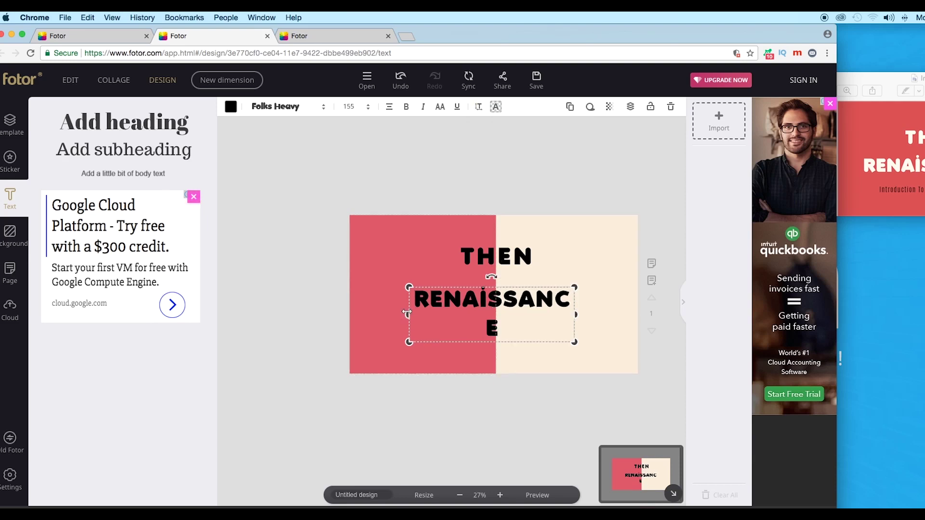
left_click_drag(405, 314, 372, 313)
mouse_move(476, 301)
left_mouse_down()
mouse_move(498, 301)
mouse_move(491, 292)
left_mouse_up()
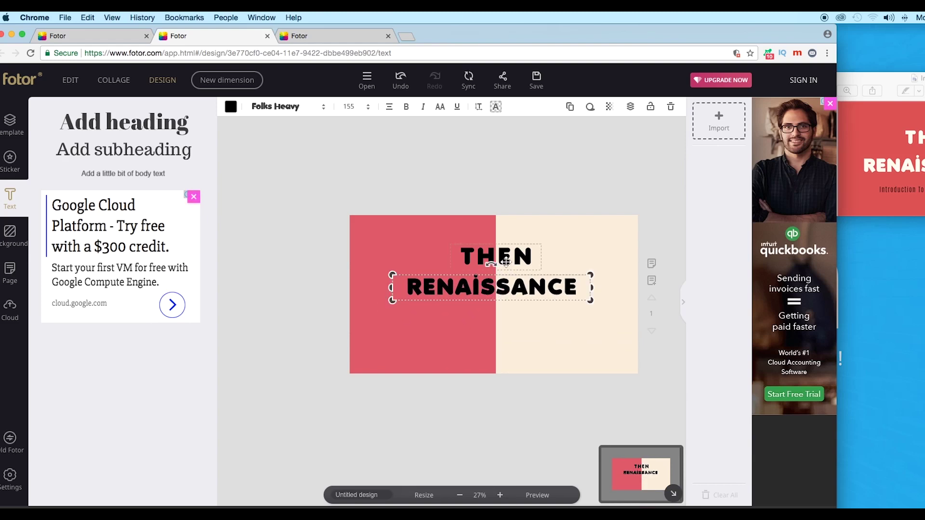
left_click(505, 262, "shift")
left_click(530, 293)
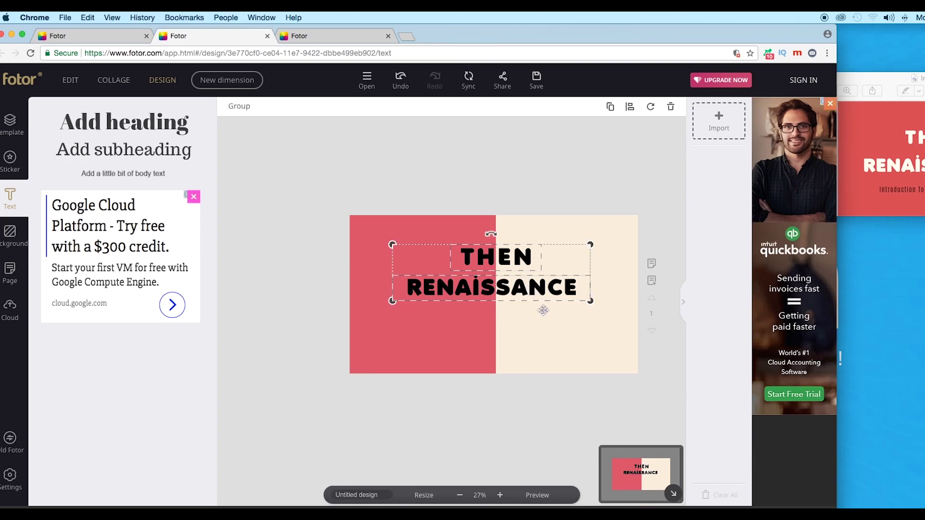
Step: Recolour the letters "TH" of "THEN" with the cream #F9ECD8 sampled from the right-hand panel
scroll(494, 270, "up", 3)
left_click(396, 252)
left_click(396, 252)
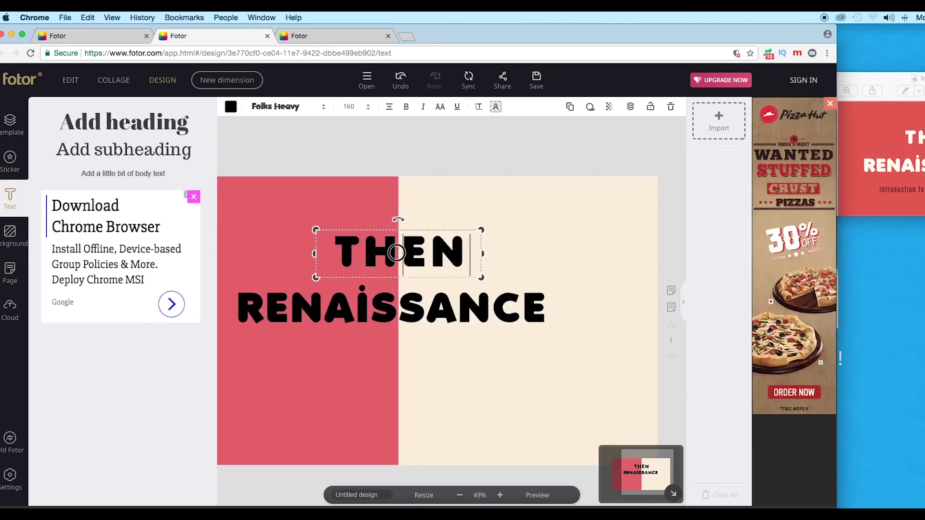
left_click_drag(398, 251, 333, 222)
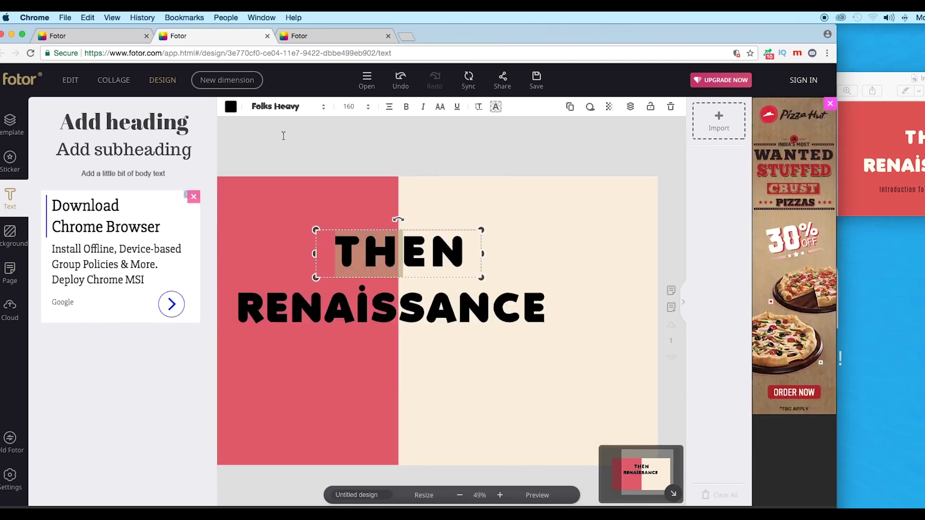
left_click(231, 106)
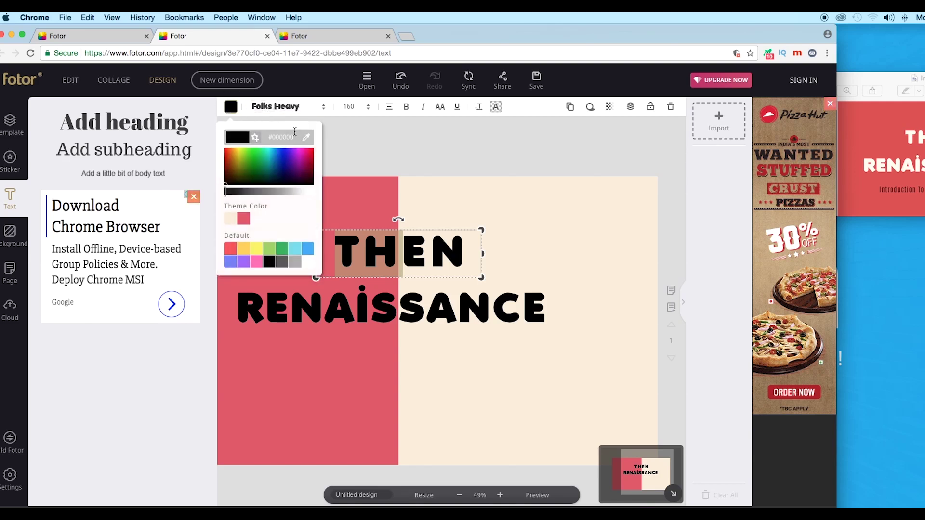
left_click(306, 139)
left_click(485, 191)
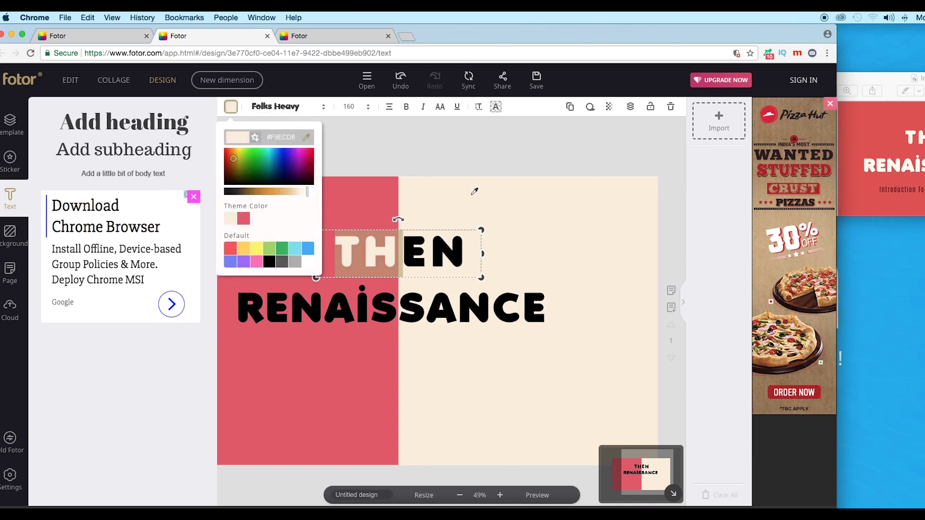
Step: Recolour the letters "RENAIS" of "RENAISSANCE" with the cream #F9ECD8 sampled from the design's cream panel
left_click_drag(398, 307, 232, 303)
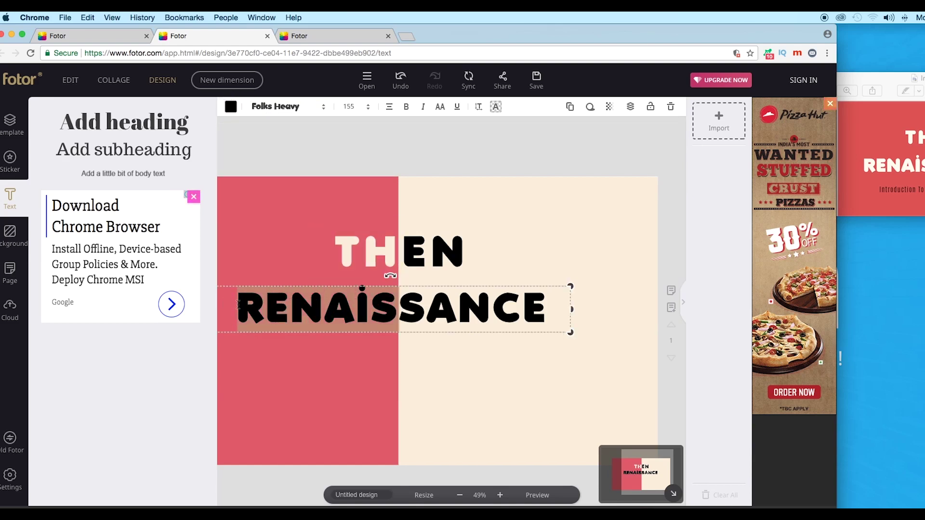
left_click(232, 107)
left_click(306, 139)
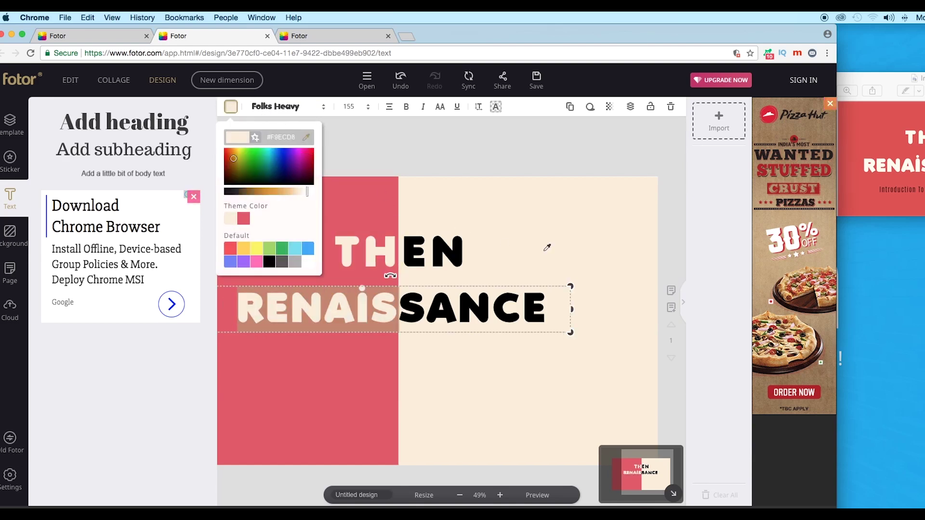
Step: Recolour the letters "EN" of "THEN" with the coral #E15765 sampled from the design's coral panel
left_click(400, 251)
left_click_drag(400, 251, 487, 252)
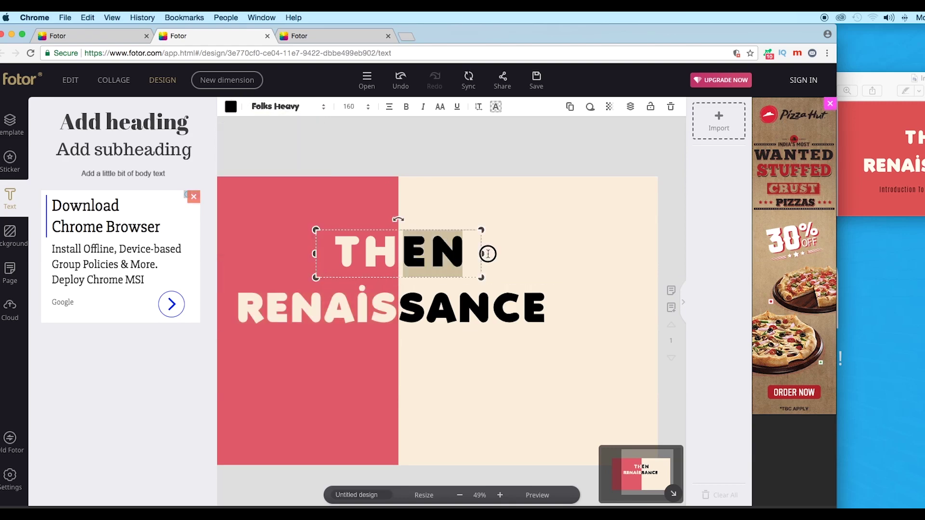
left_click(232, 107)
left_click(306, 138)
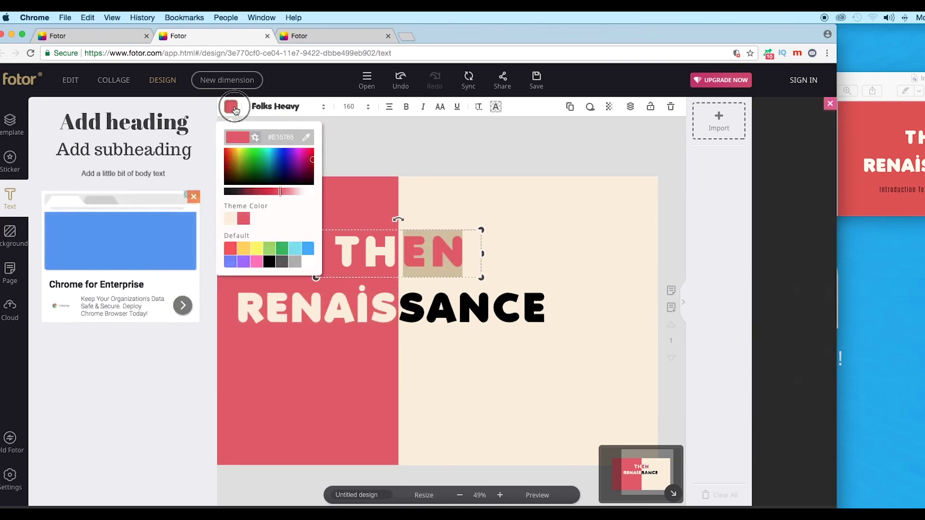
Step: Recolour the letters "SANCE" of "RENAISSANCE" with the sampled coral #E15765
left_click(400, 309)
left_click_drag(407, 307, 561, 312)
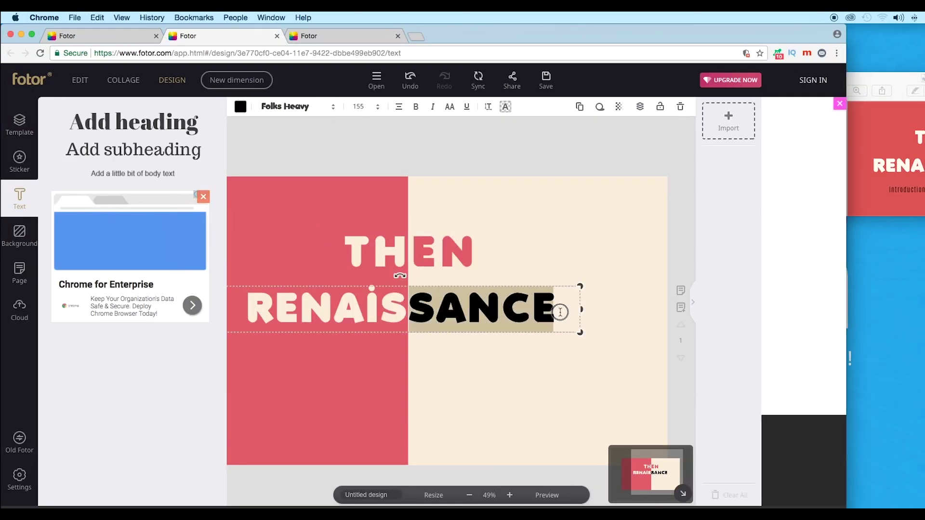
left_click(241, 108)
left_click(314, 140)
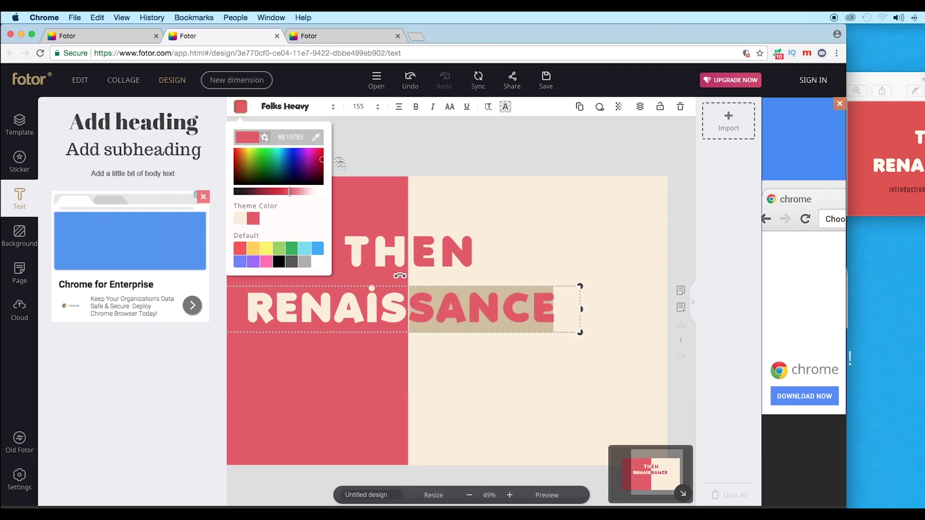
left_click(382, 208)
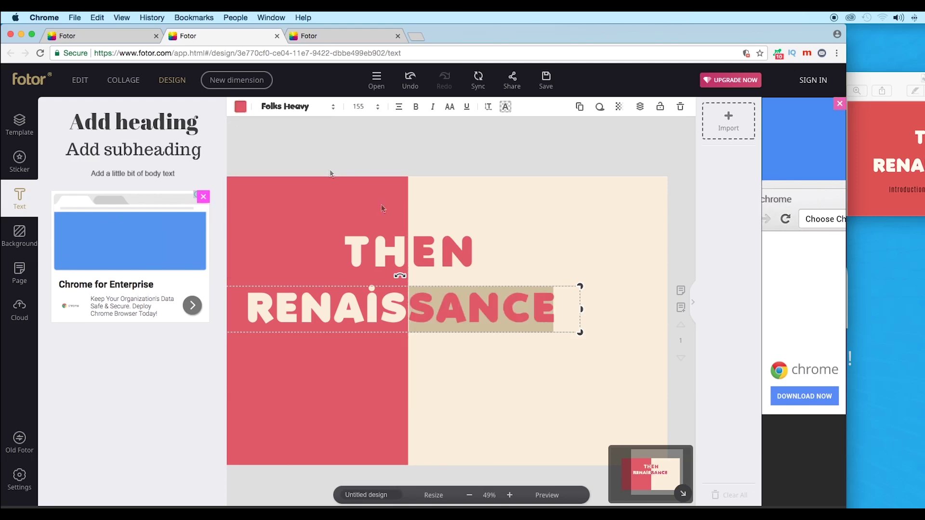
left_click(398, 154)
Step: Duplicate the "RENAISSANCE" heading, shrink the copy to font size 61 and place it centred below the heading
scroll(468, 289, "up", 3, "ctrl")
left_click(468, 289)
scroll(468, 289, "down", 4, "ctrl")
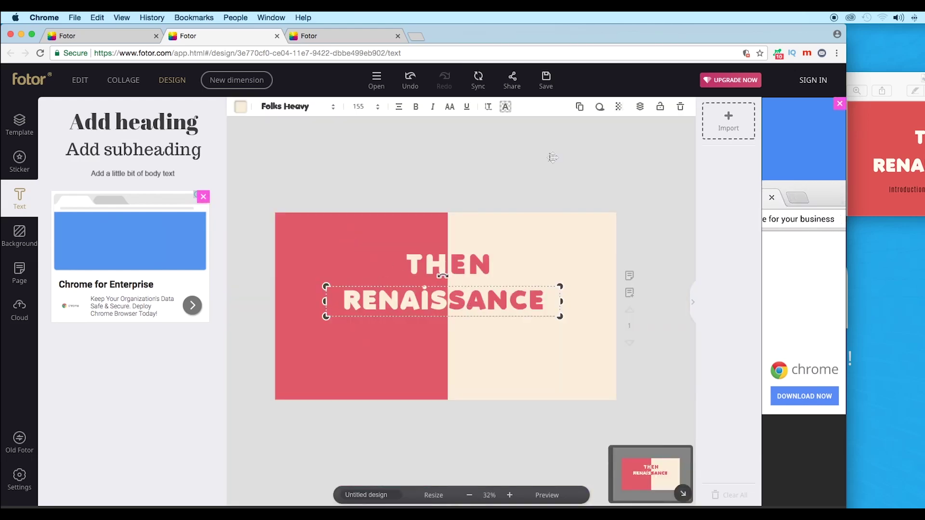
left_click(579, 107)
left_click_drag(445, 301, 451, 353)
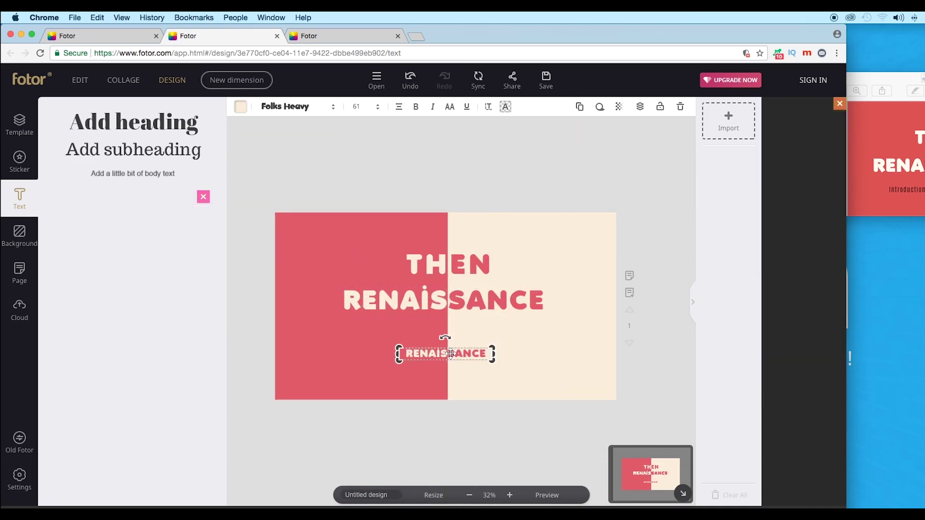
Step: Replace the small copy's text with "Introduction to Graphic Design Tools", then widen and recentre its text box to fit one line
double_click(447, 353)
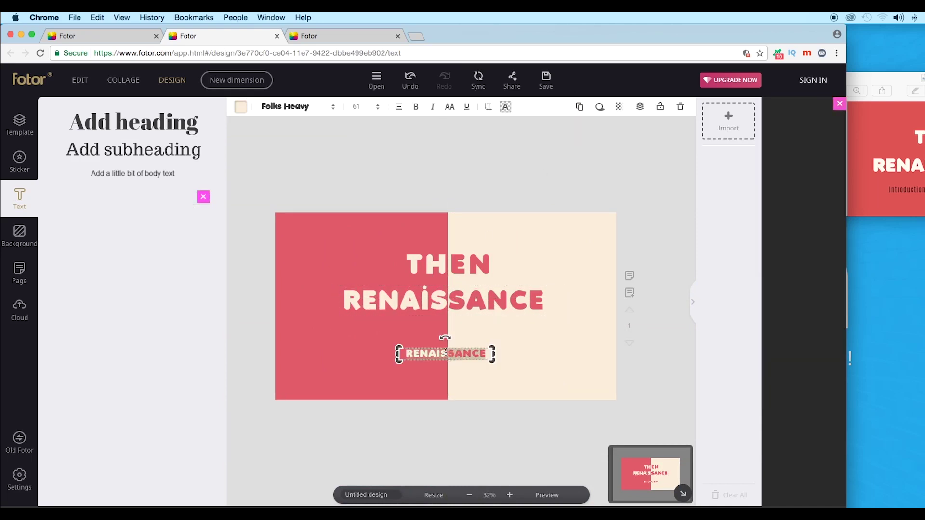
type("Introduction to Graphic Design")
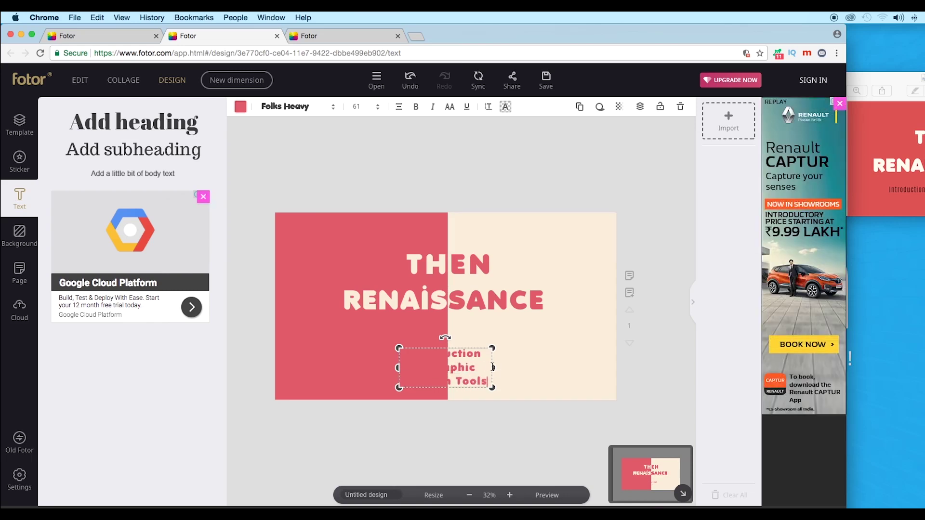
left_click_drag(494, 367, 646, 366)
left_click_drag(544, 372, 475, 369)
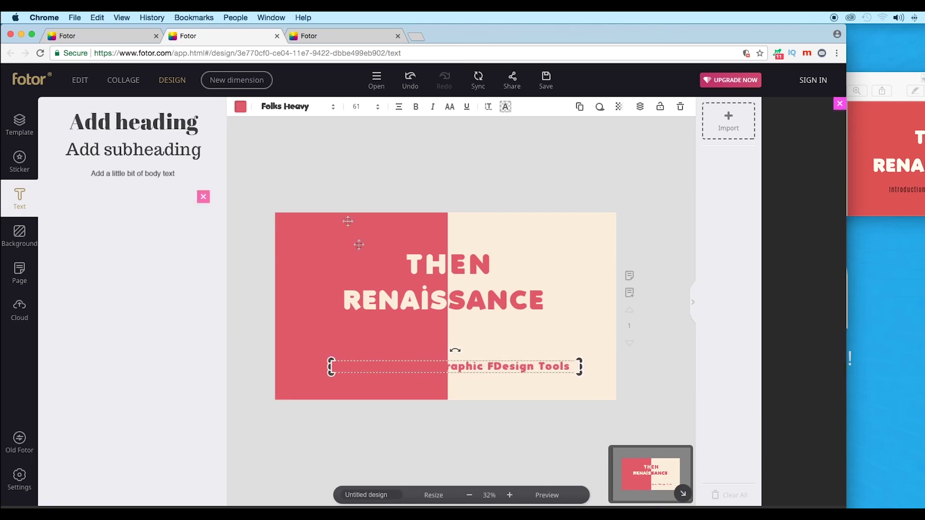
Step: Set the subtitle's colour to black #000000 and its font to Antonio at size 55
left_click(240, 108)
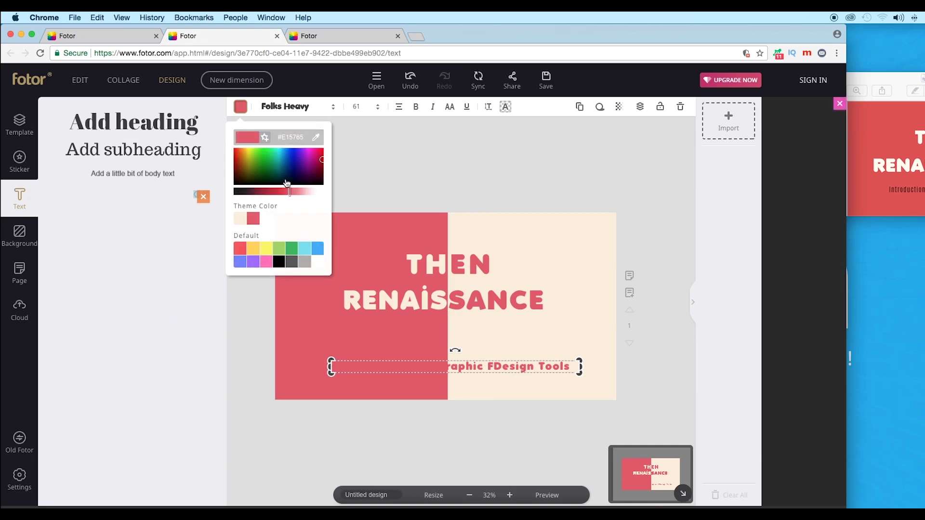
left_click_drag(290, 191, 220, 193)
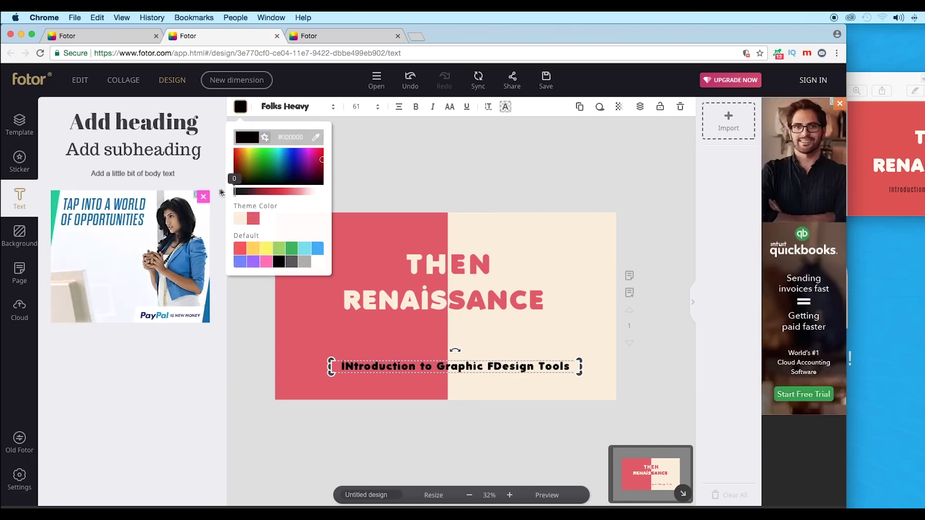
left_click(333, 107)
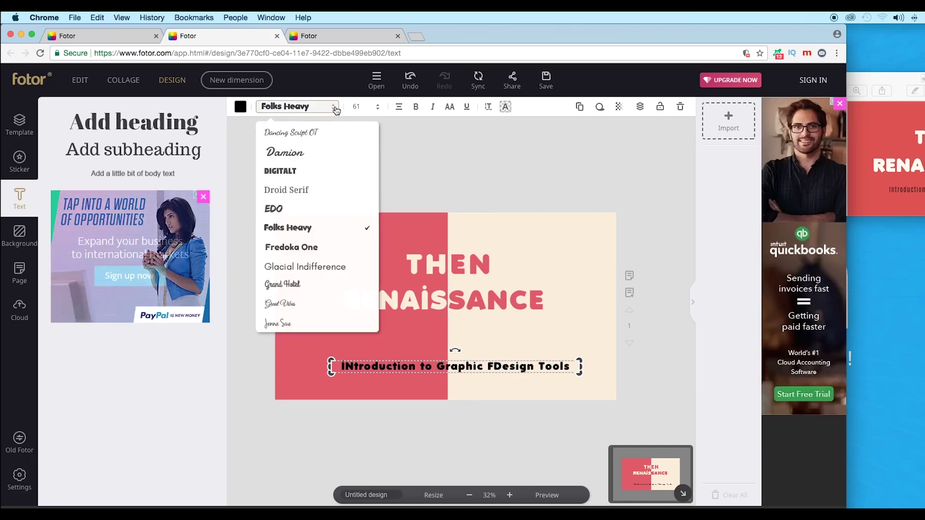
scroll(320, 236, "up", 5)
scroll(320, 235, "up", 3)
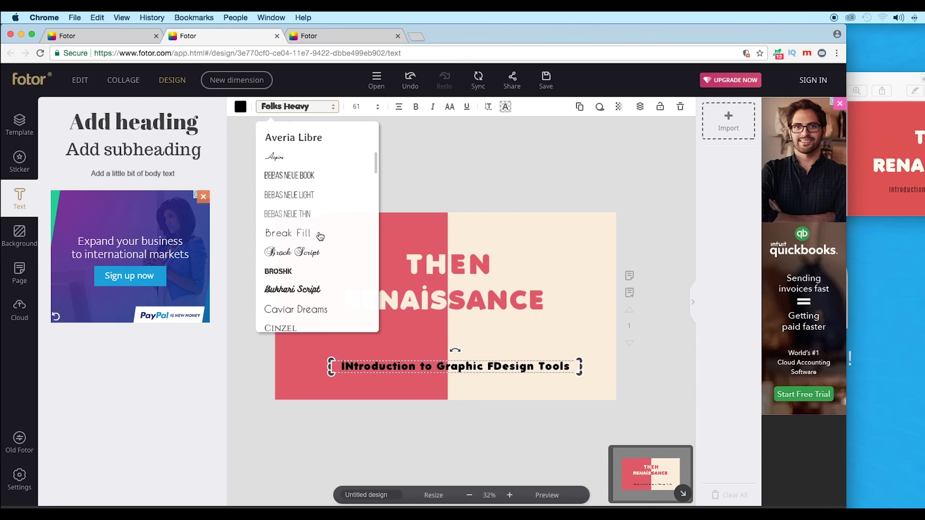
scroll(319, 236, "up", 2)
scroll(319, 235, "up", 3)
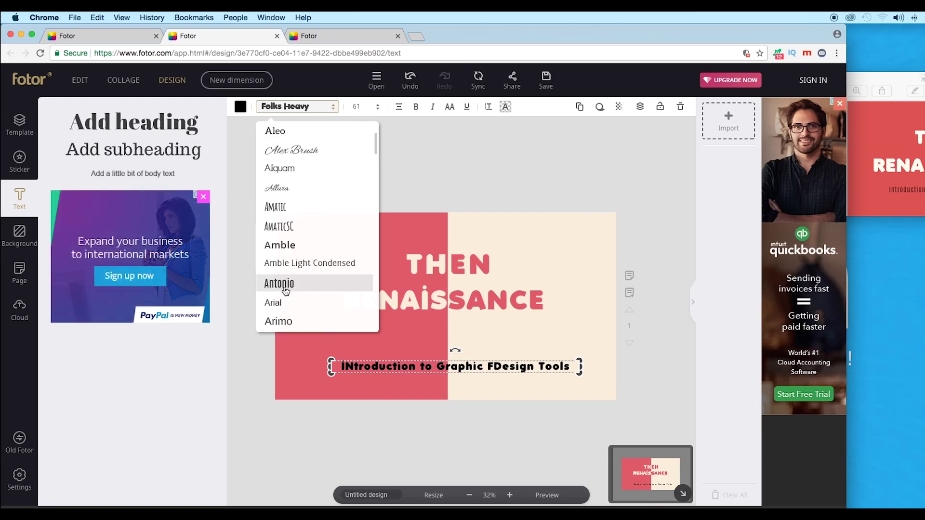
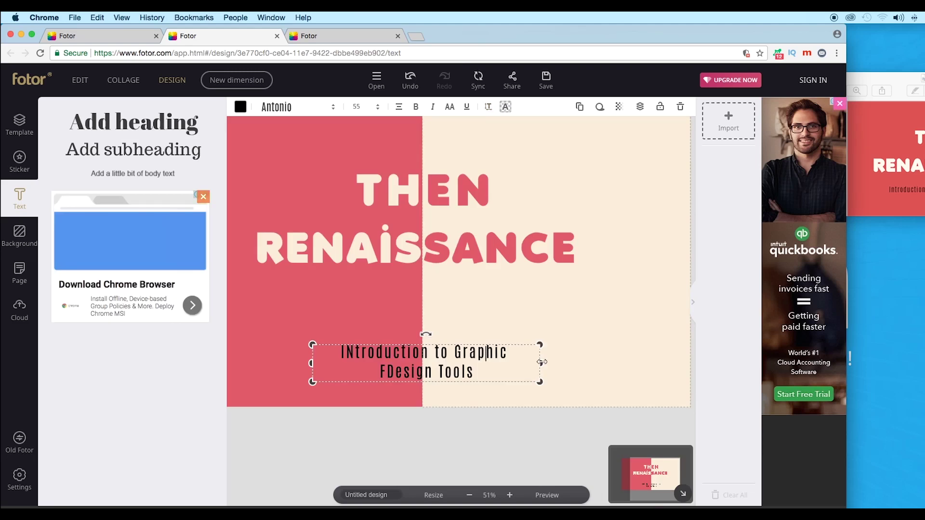
Step: Fit the corrected subtitle "Introduction To Graphic Design Tools" on one line and move it up closer beneath the heading
left_click_drag(542, 362, 575, 365)
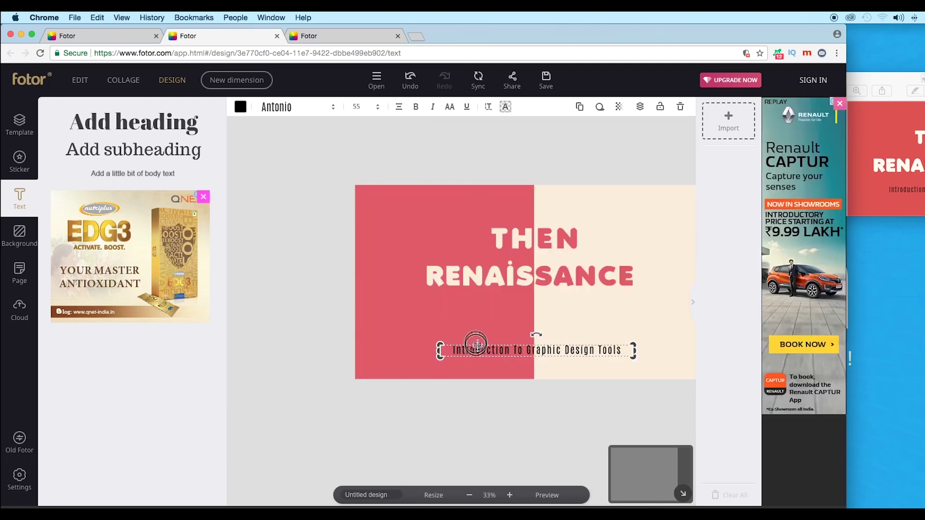
left_click_drag(475, 341, 473, 327)
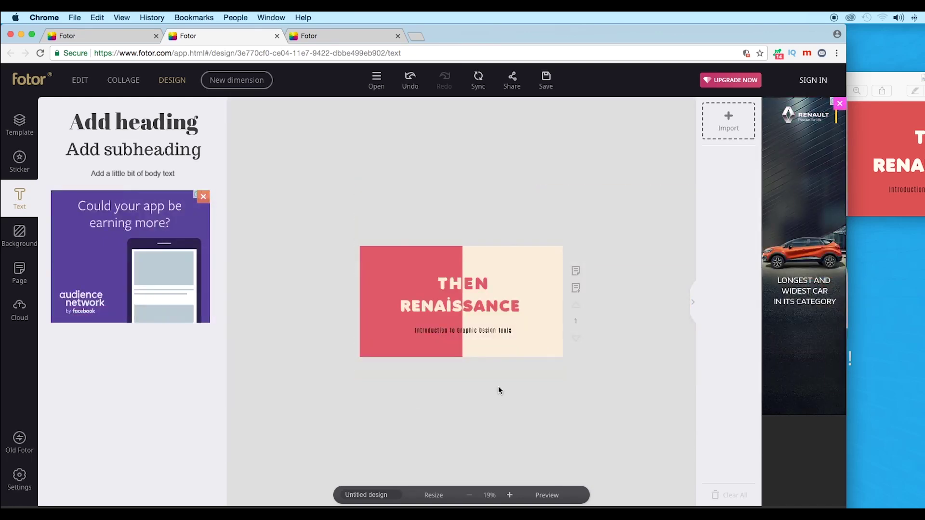
Step: Select "THEN" and "RENAISSANCE" together and enlarge both headings slightly
left_click(486, 308)
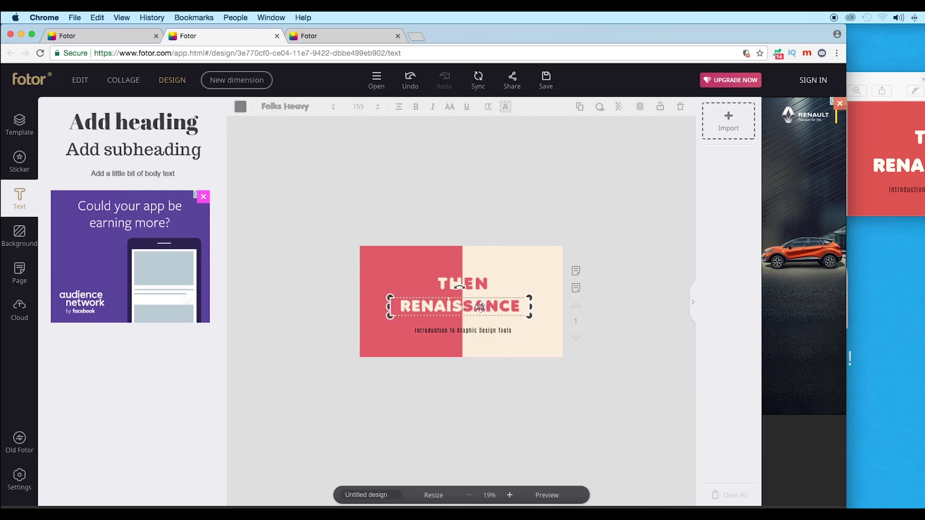
left_click(472, 285, "shift")
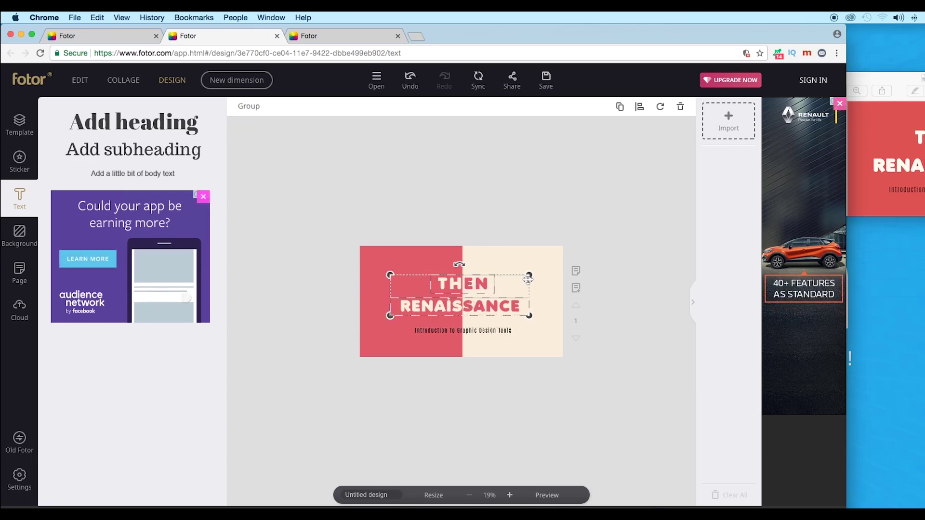
left_click_drag(530, 274, 541, 274)
Step: Recolour the subtitle's "aphic Design Tools" portion on the cream panel with the sampled coral #E15765
left_click(503, 331)
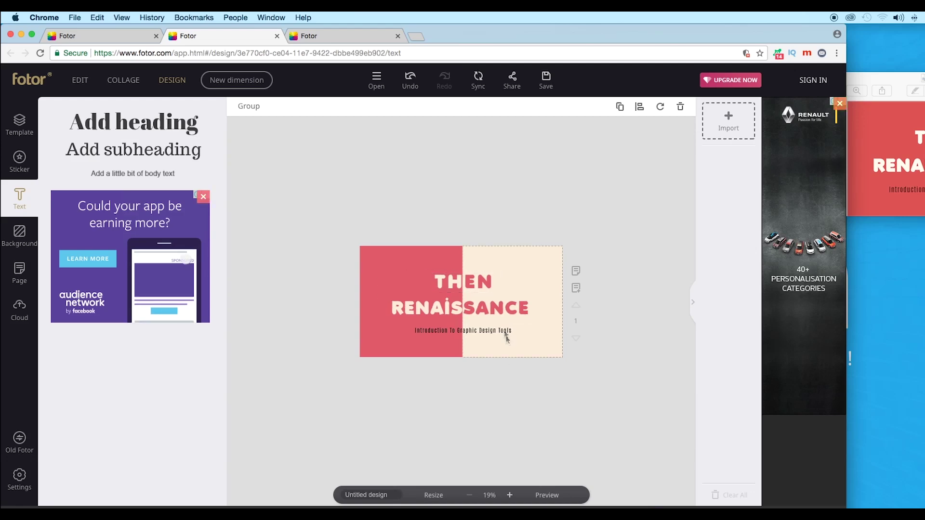
scroll(490, 331, "up", 5)
left_click_drag(362, 359, 553, 360)
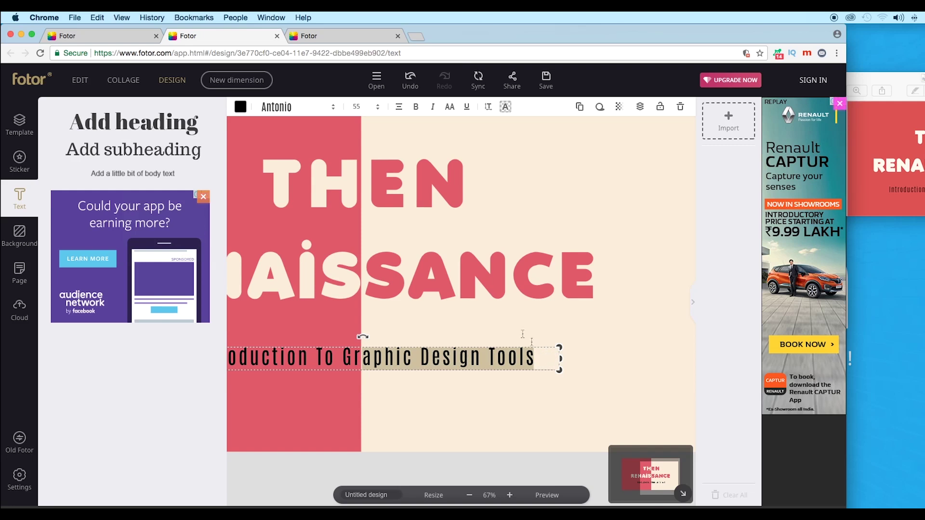
left_click(240, 106)
left_click(315, 143)
left_click(342, 135)
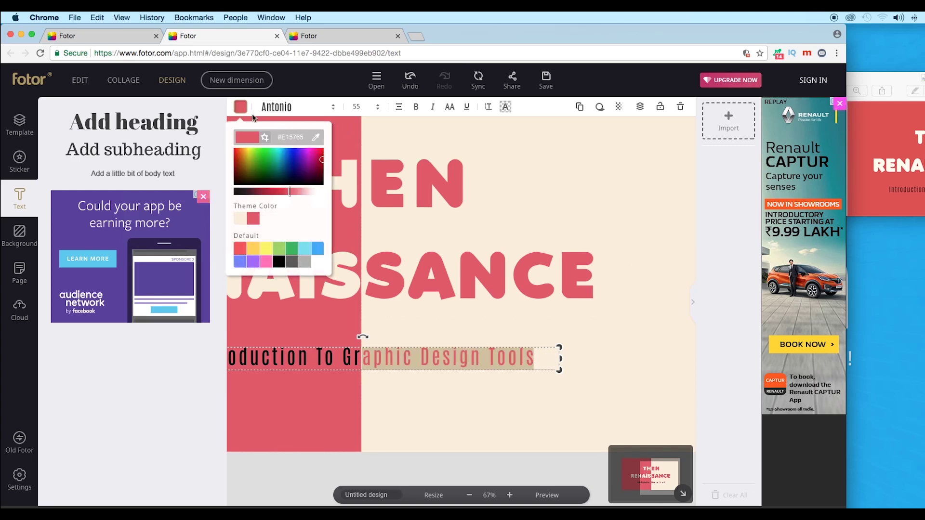
left_click(240, 107)
scroll(458, 317, "down", 5)
left_click(483, 385)
scroll(492, 349, "up", 4)
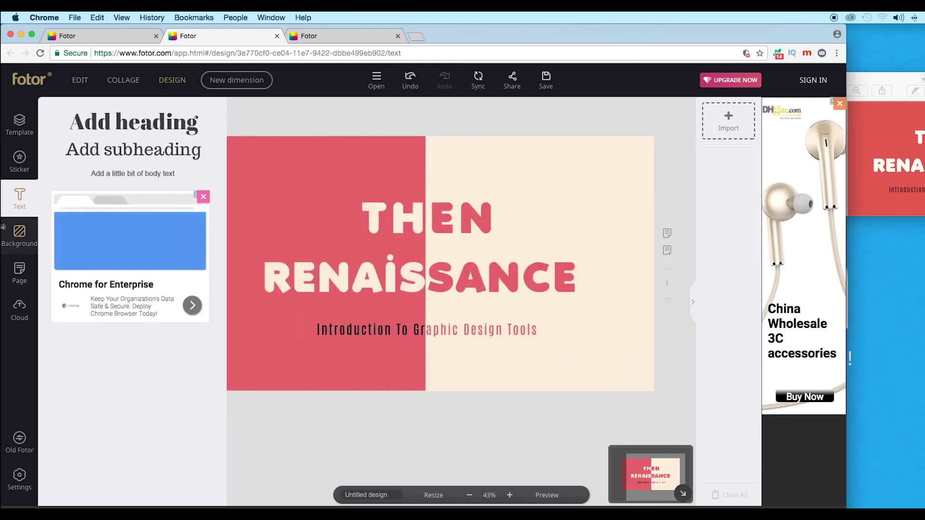
Step: Add a square from the basic shapes and flatten it into a slim rectangle near the cream panel's lower-right corner
left_click(28, 174)
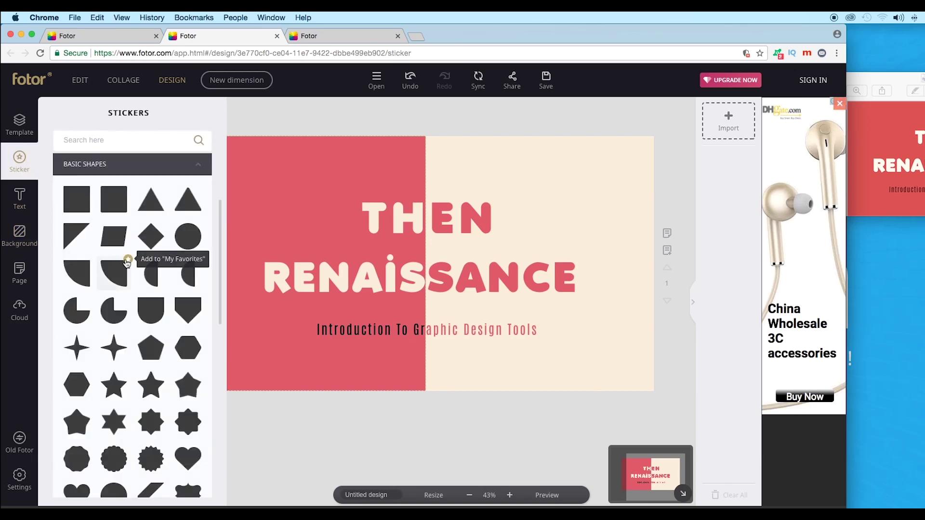
left_click(77, 208)
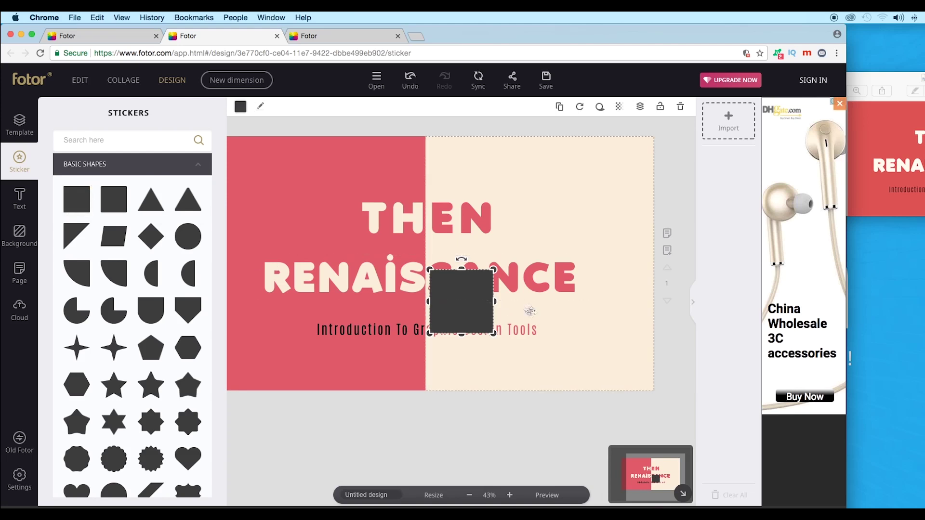
left_click_drag(462, 270, 609, 363)
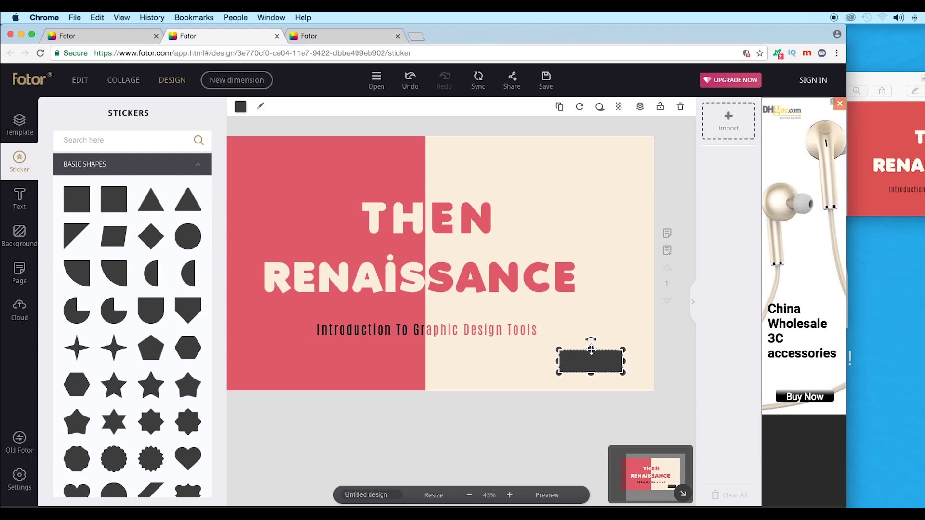
left_click_drag(590, 347, 573, 365)
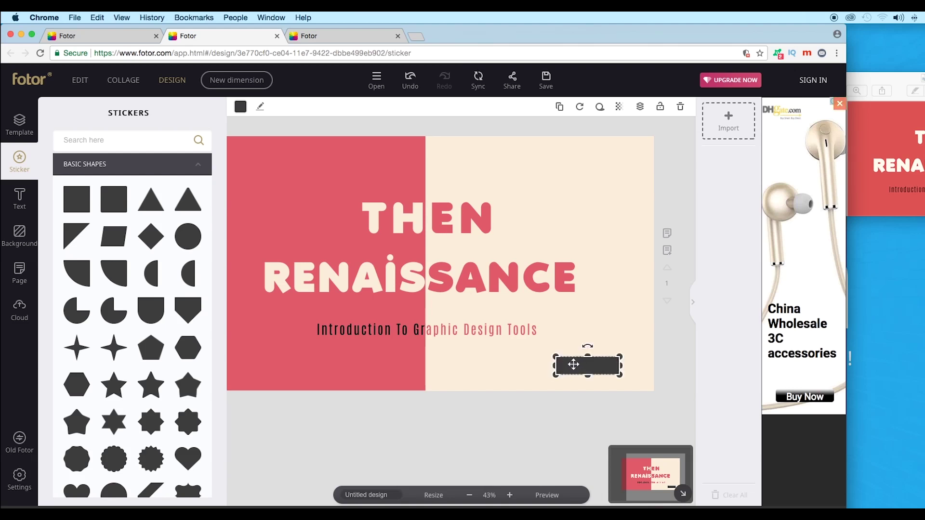
Step: Give the rectangle an outline of thickness 4 in the coral #E15765 sampled from the design's coral panel
left_click(259, 107)
left_click_drag(257, 148, 268, 153)
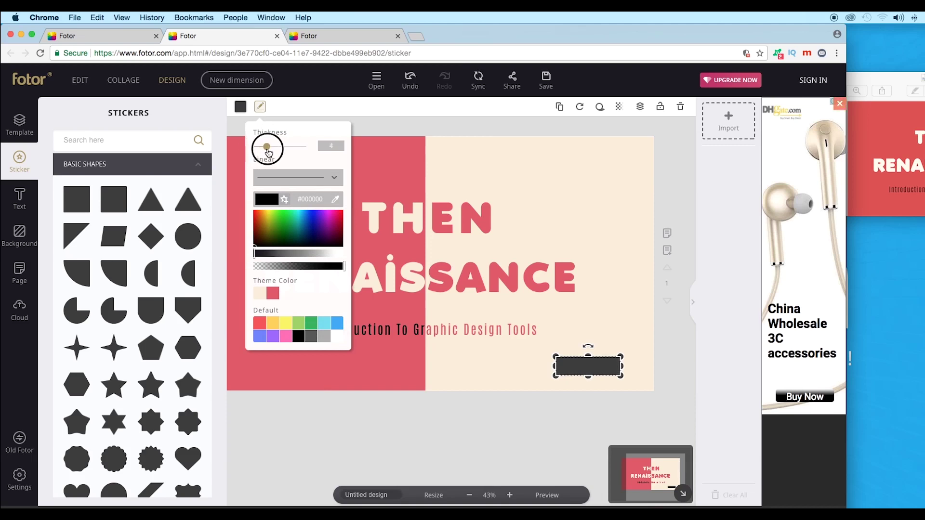
left_click_drag(283, 227, 305, 228)
left_click(424, 179)
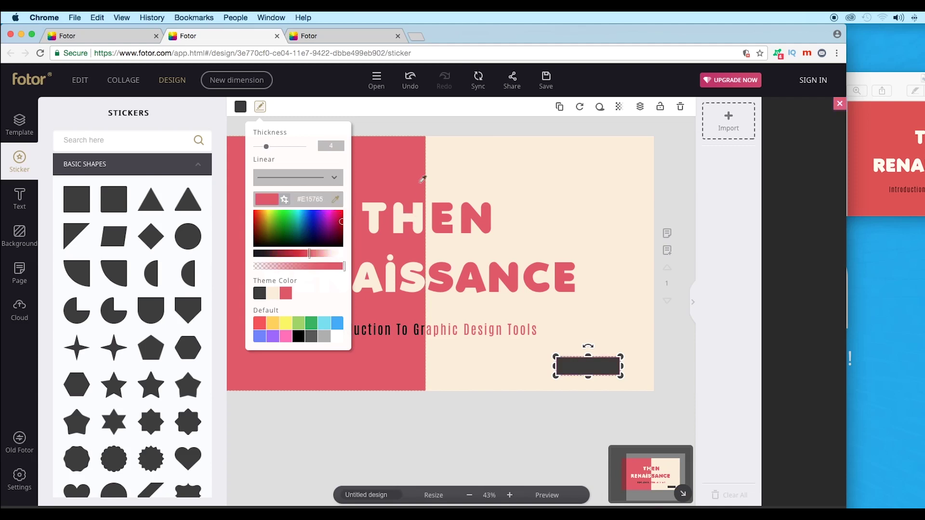
mouse_move(311, 256)
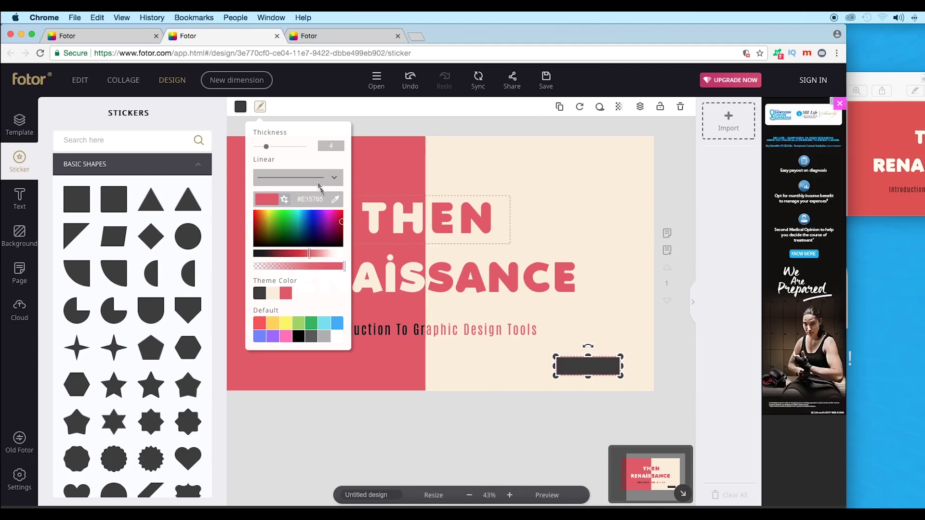
Step: Thicken the rectangle's outline slightly and make its fill fully transparent
left_click_drag(267, 146, 275, 149)
left_click(243, 109)
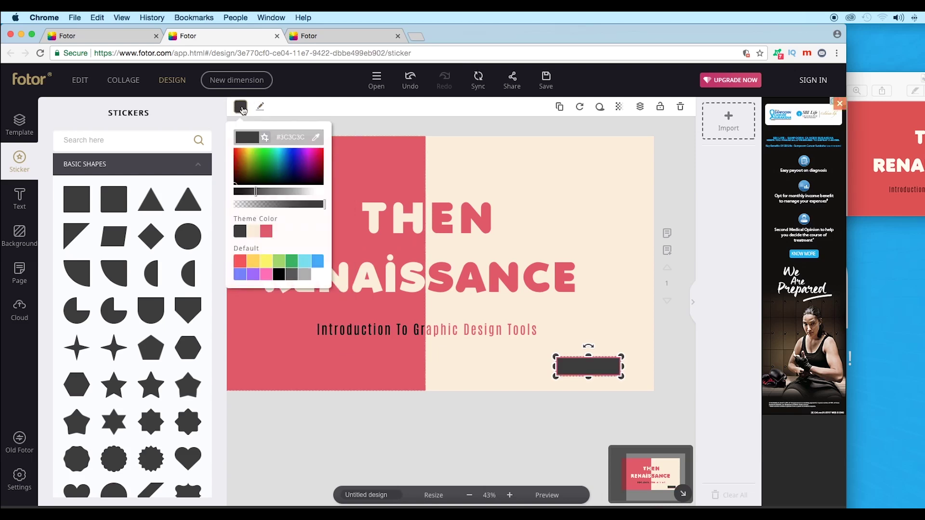
left_click_drag(266, 207, 229, 206)
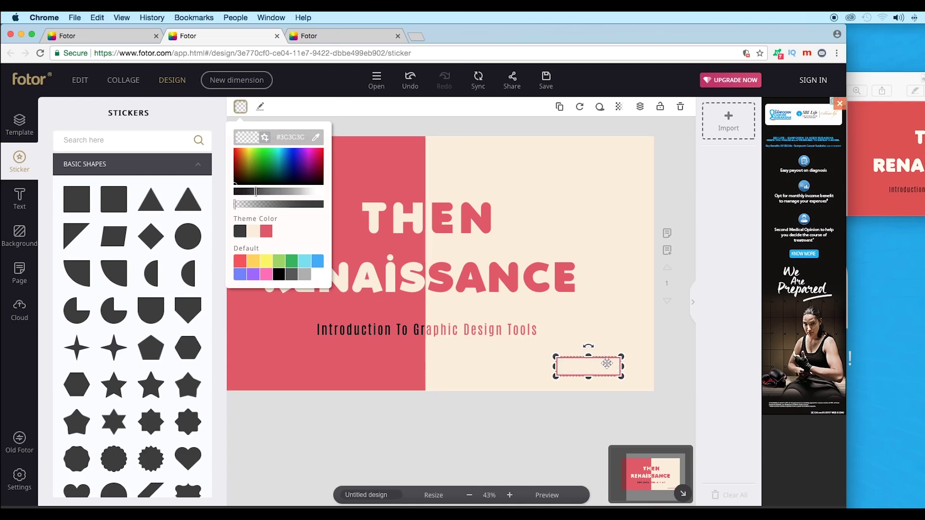
Step: Increase the thickness of the rectangle's coral outline a little further
scroll(607, 364, "up", 6)
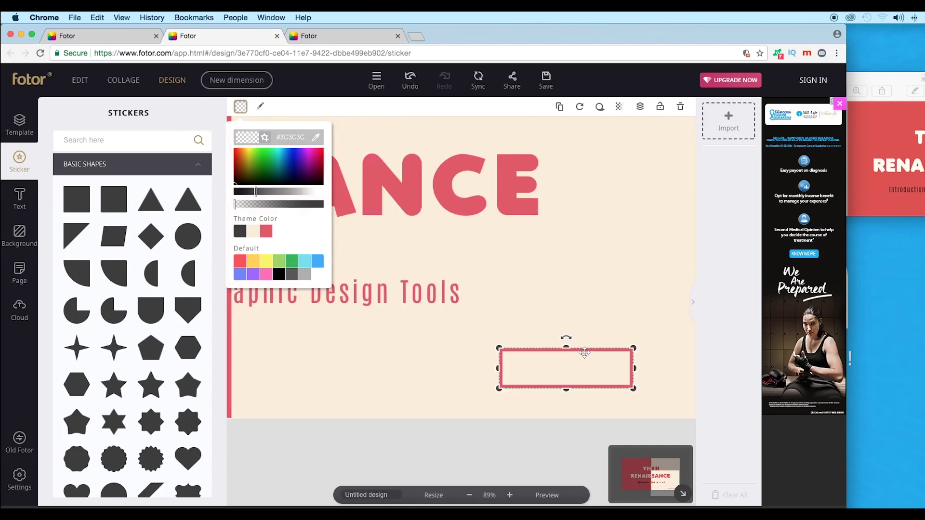
left_click(260, 107)
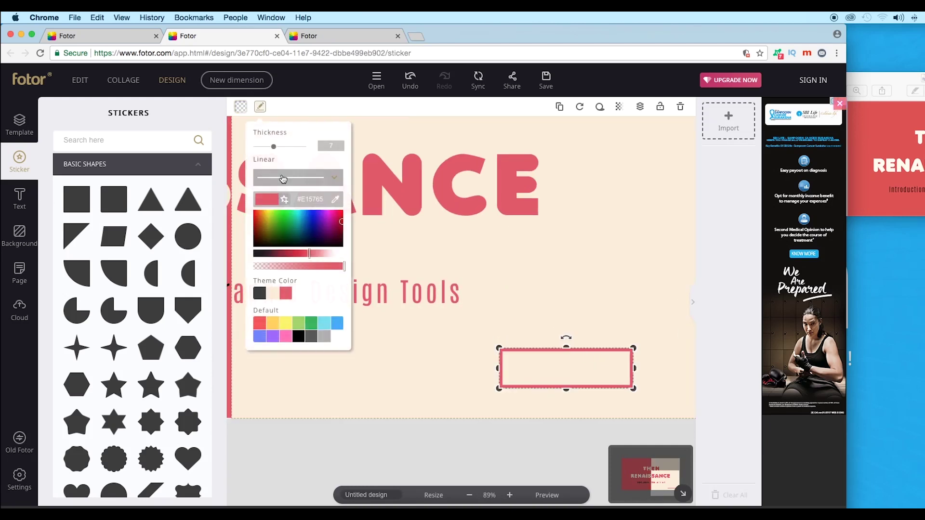
left_click_drag(274, 146, 281, 147)
left_click(511, 440)
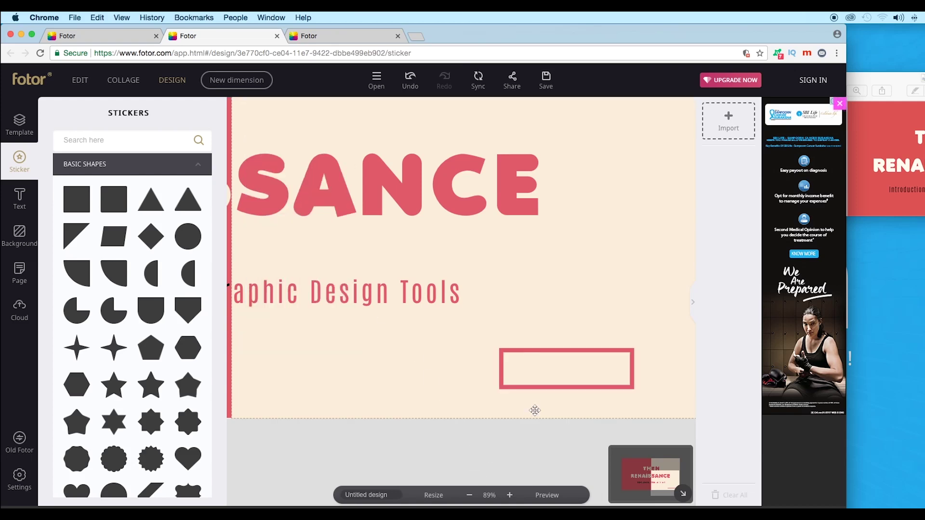
Step: Duplicate the subtitle and move the copy onto the outlined box near the cream panel's lower-right corner
scroll(535, 411, "down", 3)
left_click(475, 332)
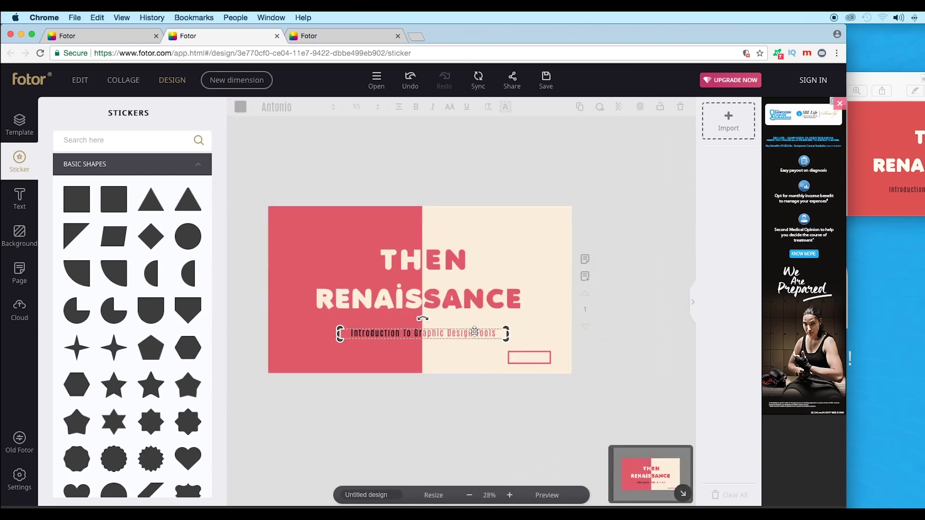
left_click(579, 106)
left_click(409, 344)
left_click_drag(410, 343, 520, 358)
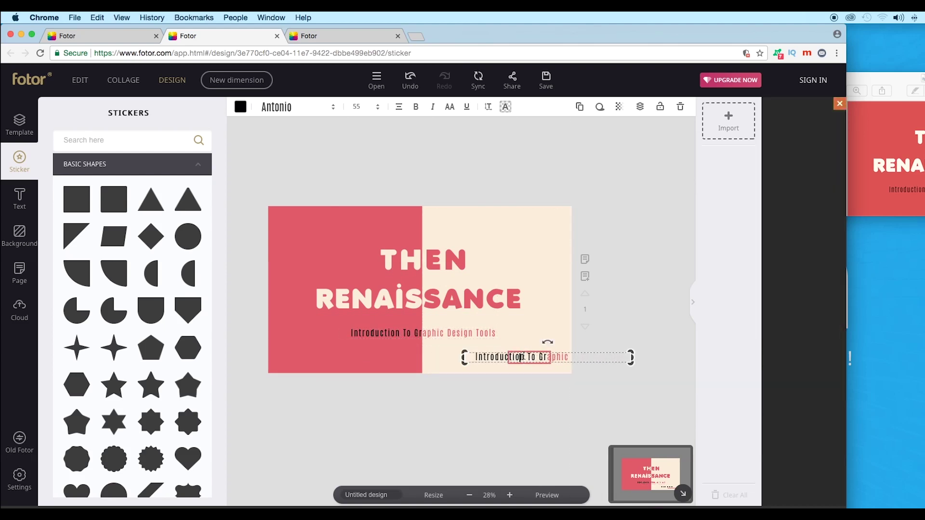
Step: Replace the copied subtitle's text with "VIEW INSIGHT"
double_click(523, 357)
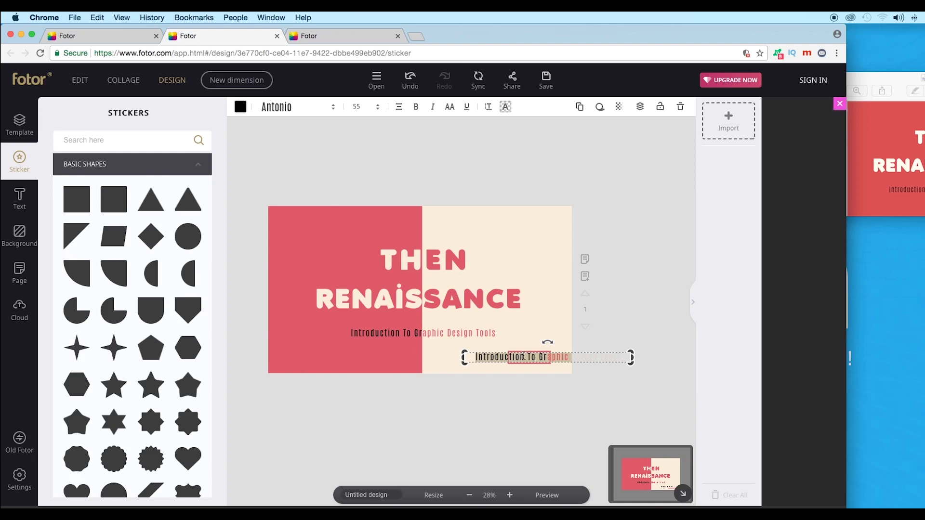
type("VIEW")
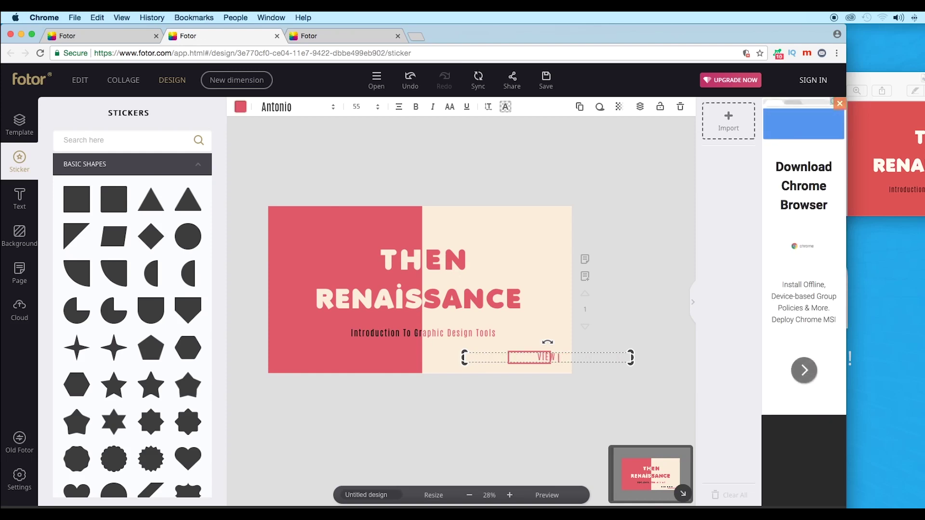
type(" INSIGHT")
Step: Narrow the VIEW INSIGHT text frame and fit the text at size 49 inside the outlined box
left_click_drag(632, 356, 520, 356)
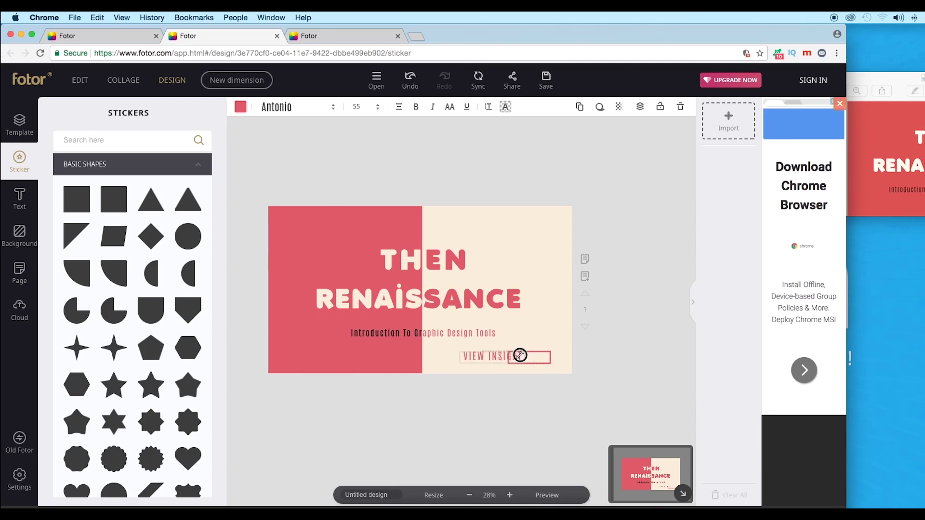
scroll(520, 356, "up", 5)
left_click(443, 322)
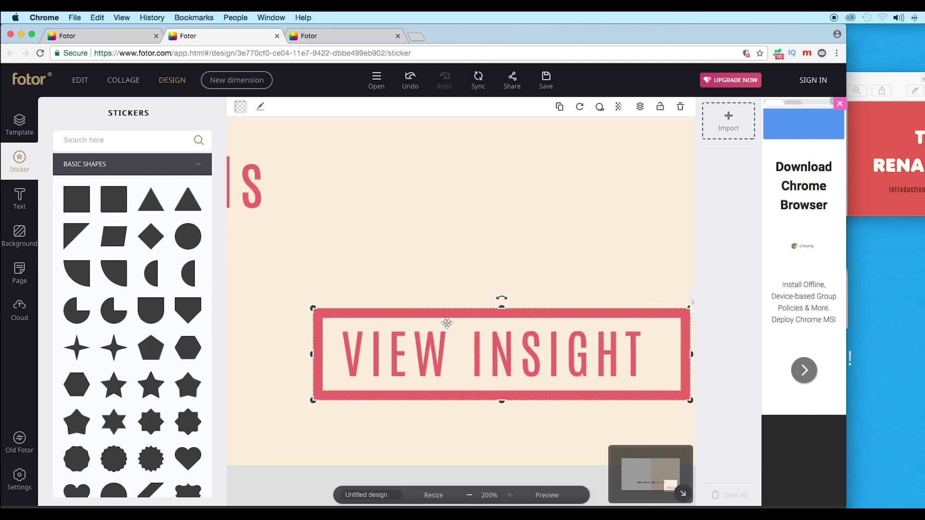
scroll(443, 321, "down", 4)
Step: Recolour the VIEW INSIGHT text in dark grey #565656
left_click(524, 403)
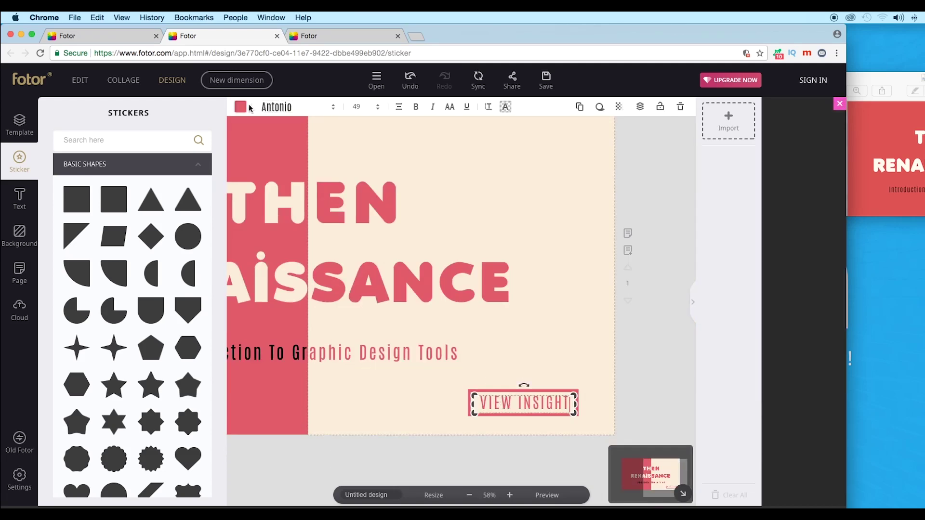
left_click(241, 106)
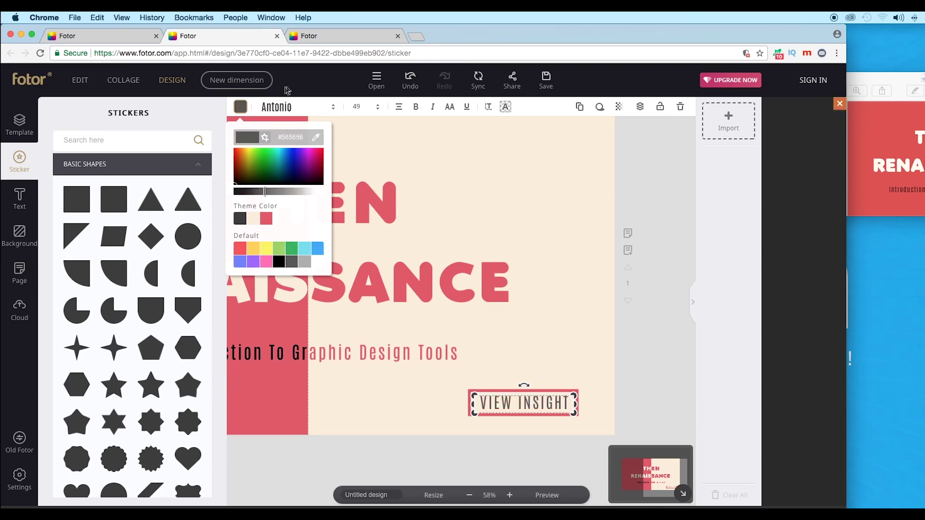
left_click(477, 238)
scroll(519, 244, "down", 2)
Step: Examine the layout of the heading, subtitle and boxed text across the whole cover at different magnifications
left_click(485, 395)
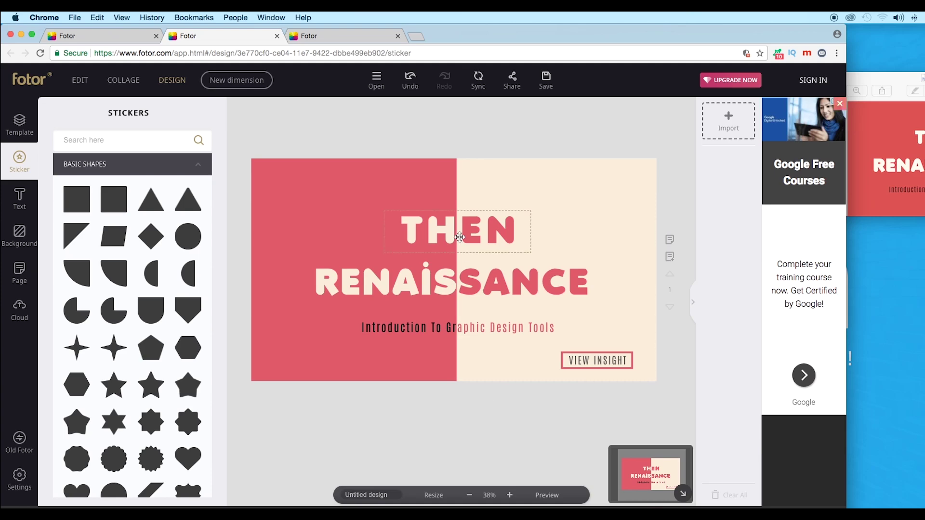
scroll(460, 237, "up", 3)
left_click(484, 335)
scroll(519, 322, "down", 2)
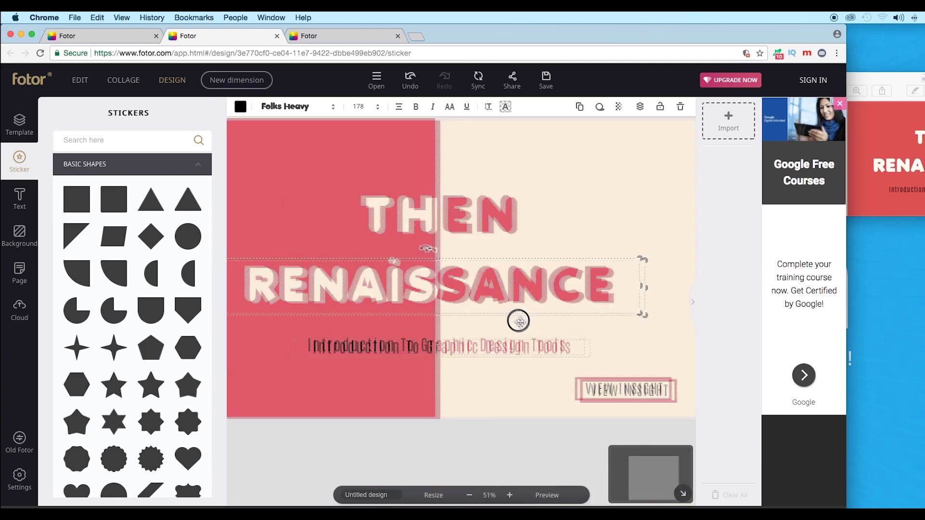
scroll(525, 333, "down", 1)
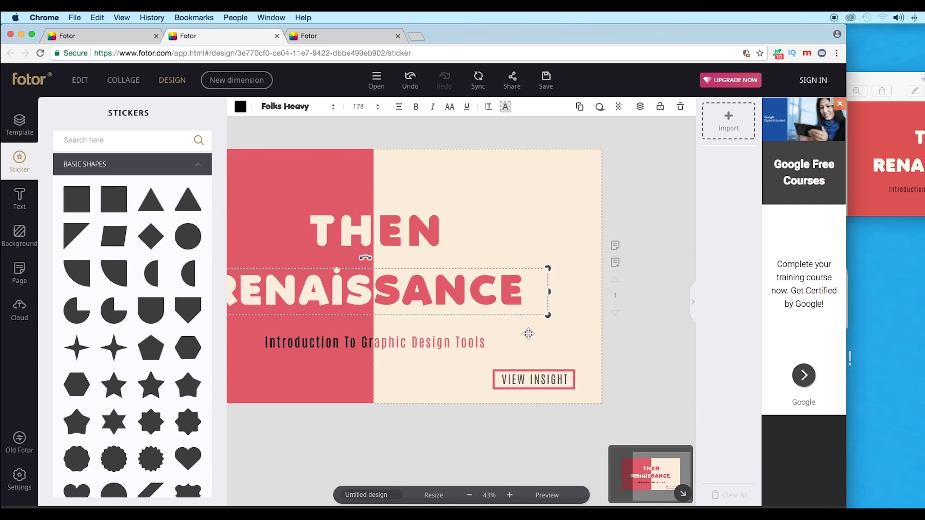
scroll(529, 333, "down", 2)
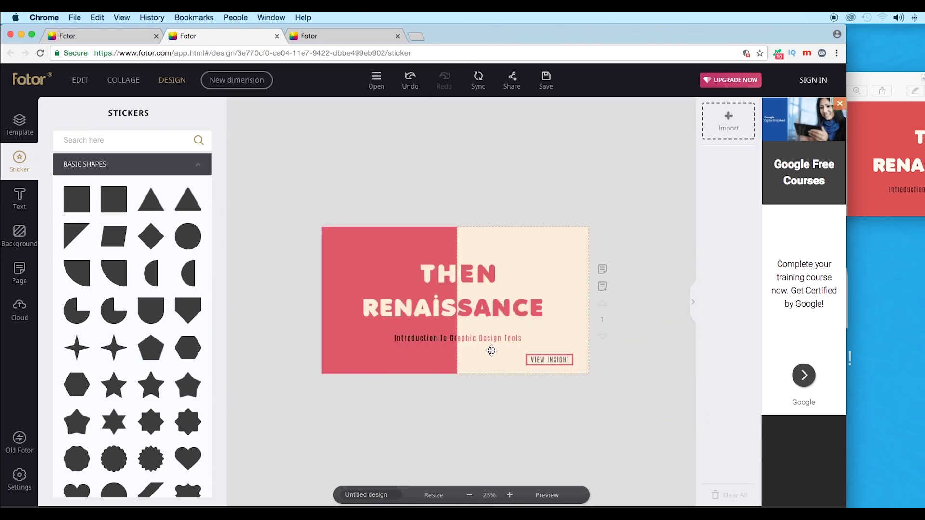
scroll(491, 350, "up", 2)
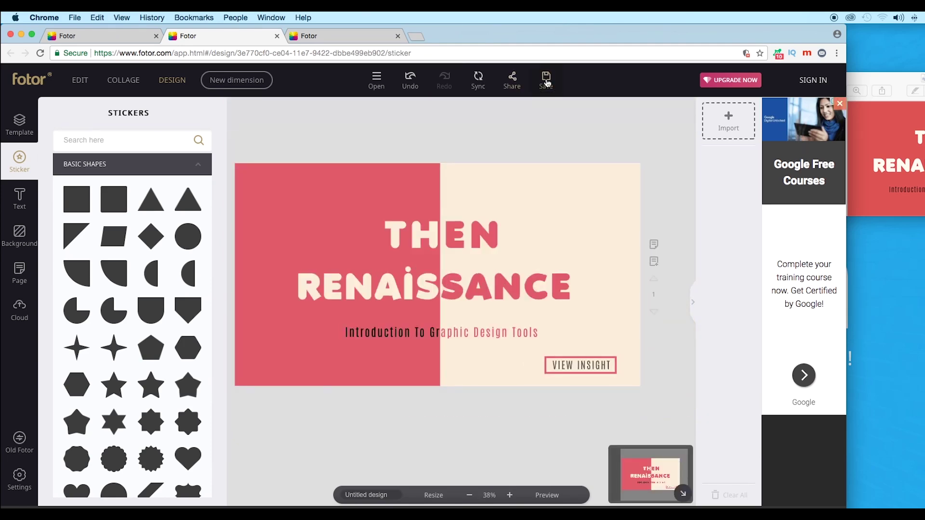
Step: Set up the cover's export as a high-quality JPG with the file name "TExt Design"
left_click(547, 81)
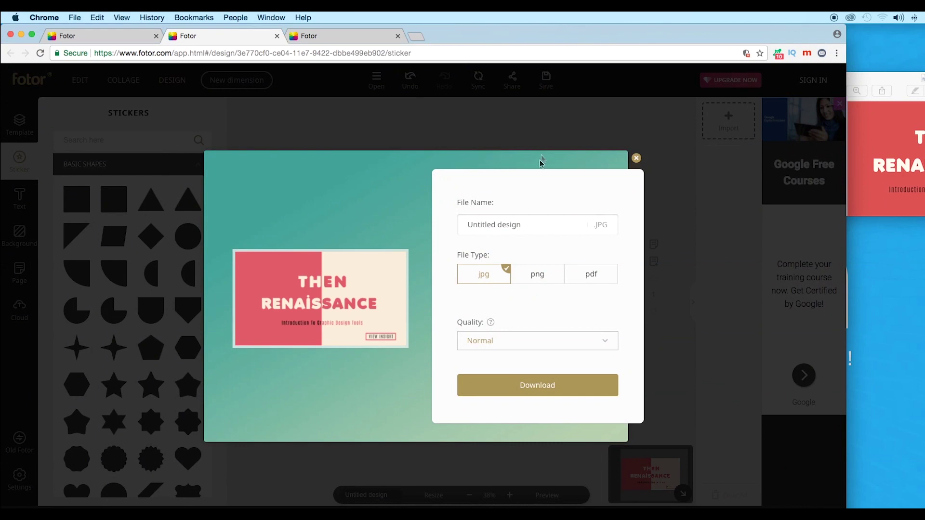
left_click_drag(526, 225, 433, 227)
type("TExt D")
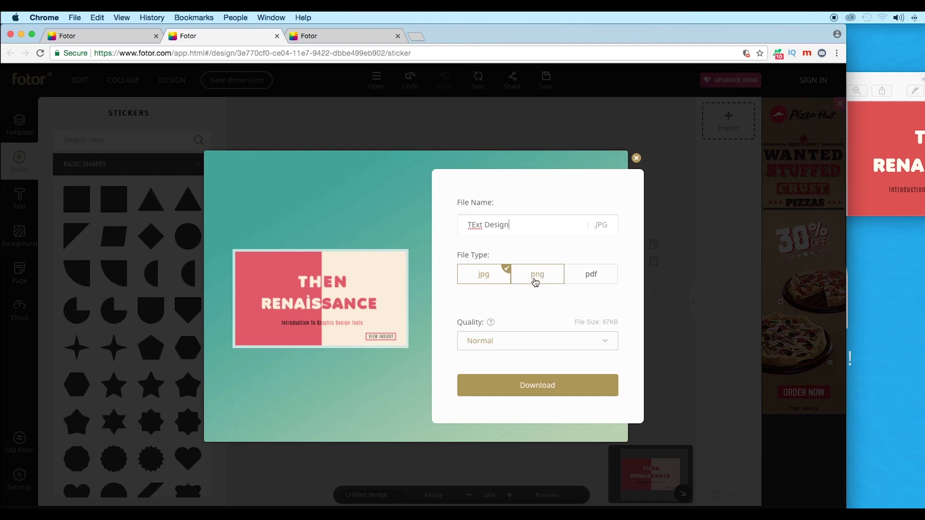
left_click(517, 346)
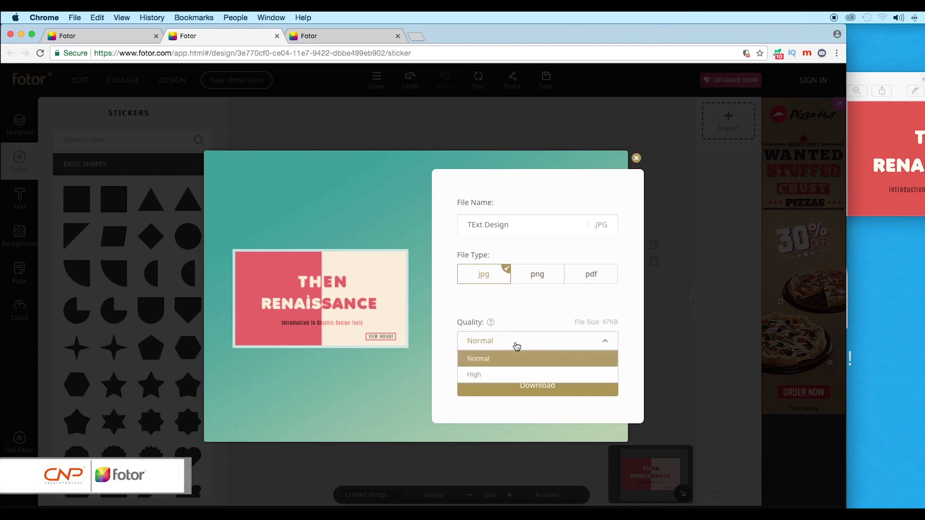
left_click(496, 373)
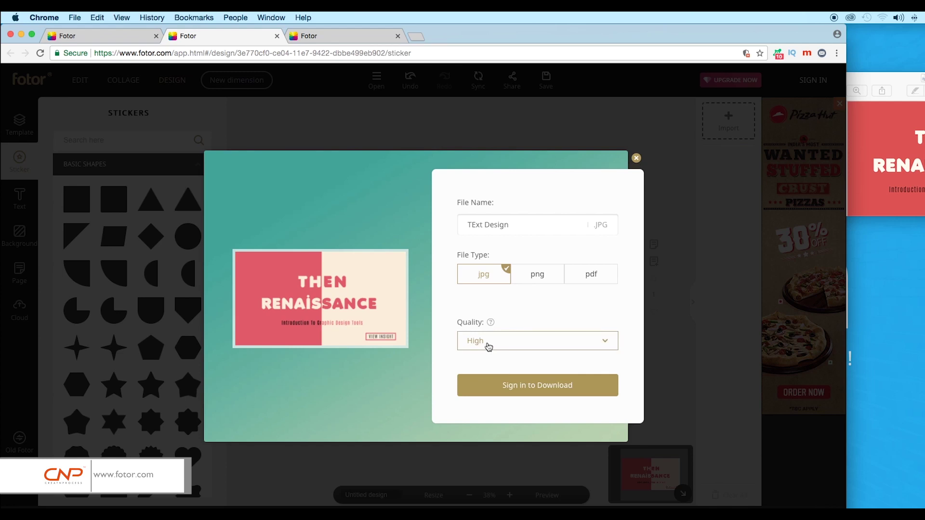
Step: Sign in with the account's e-mail and password to download the high-quality JPG, and close the download dialog
left_click(527, 392)
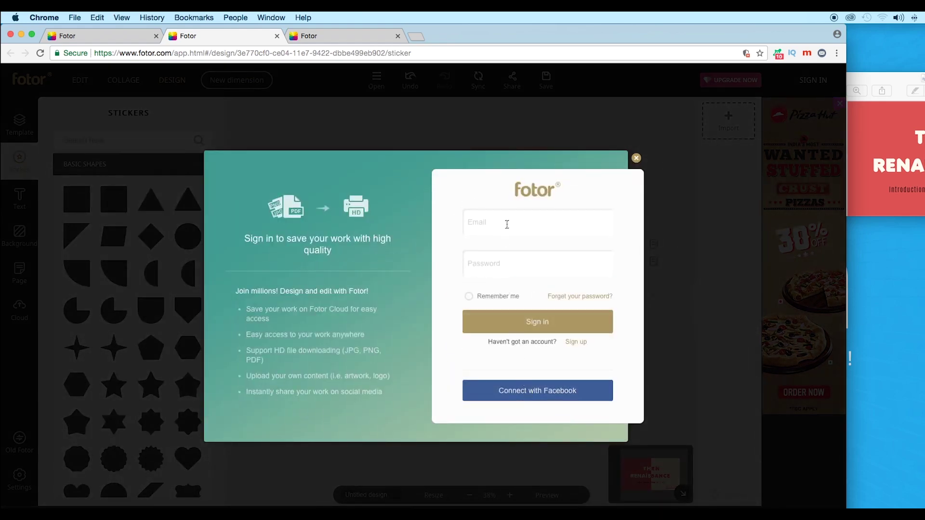
left_click(512, 219)
left_click(521, 242)
left_click(543, 266)
type("********")
left_click(536, 322)
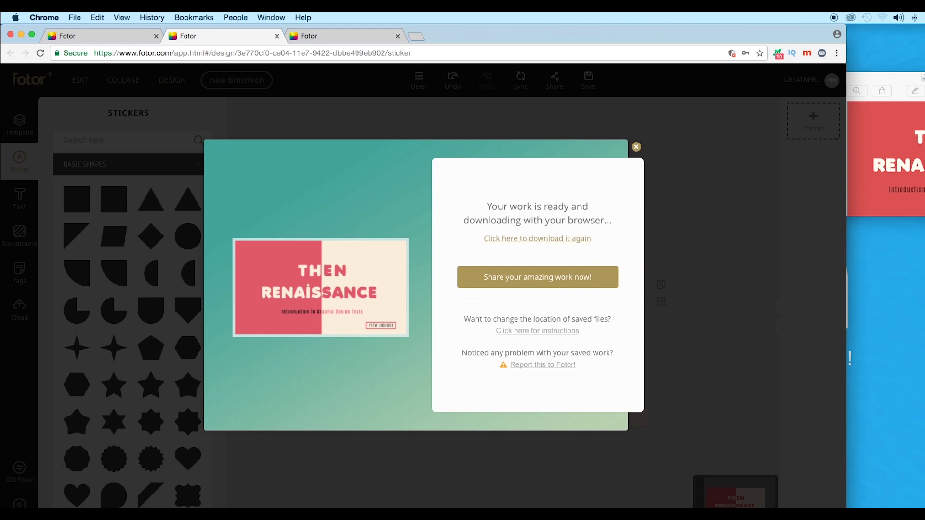
left_click(638, 149)
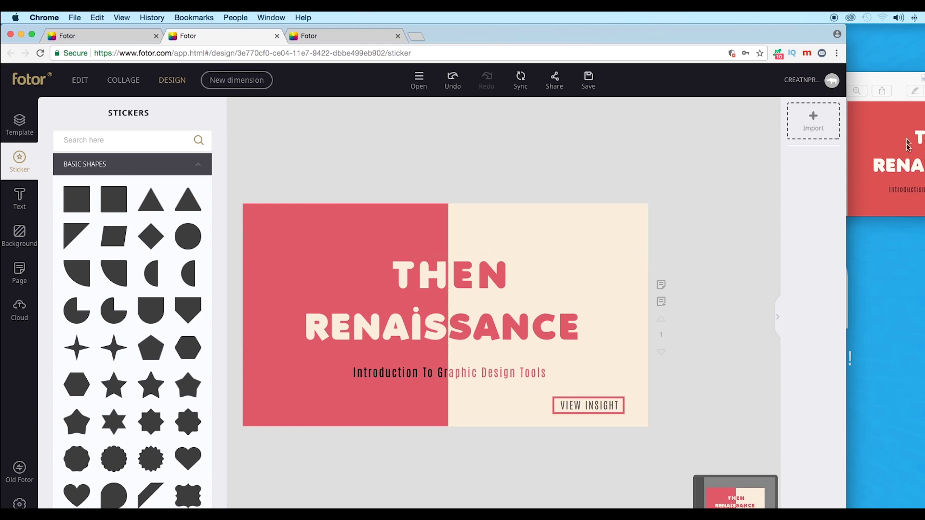
Step: Close the reference image preview and open the PETS cover, Vector-cover-design.jpg, from the Fotor folder in Finder
left_click(872, 91)
key("super+w")
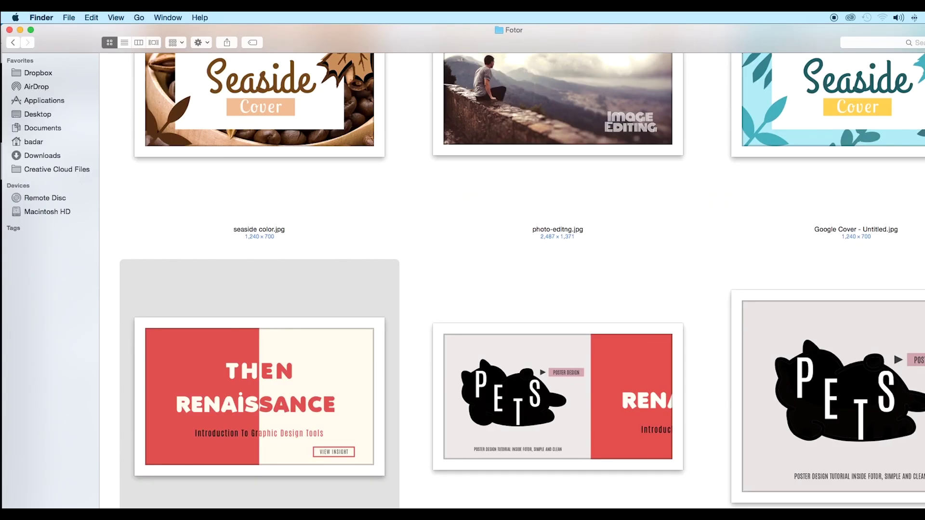
left_click(487, 435)
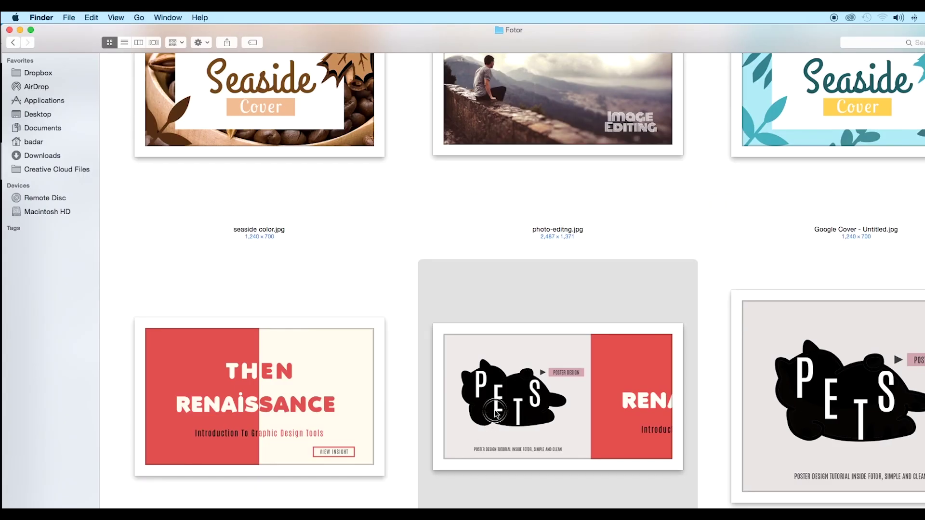
double_click(505, 419)
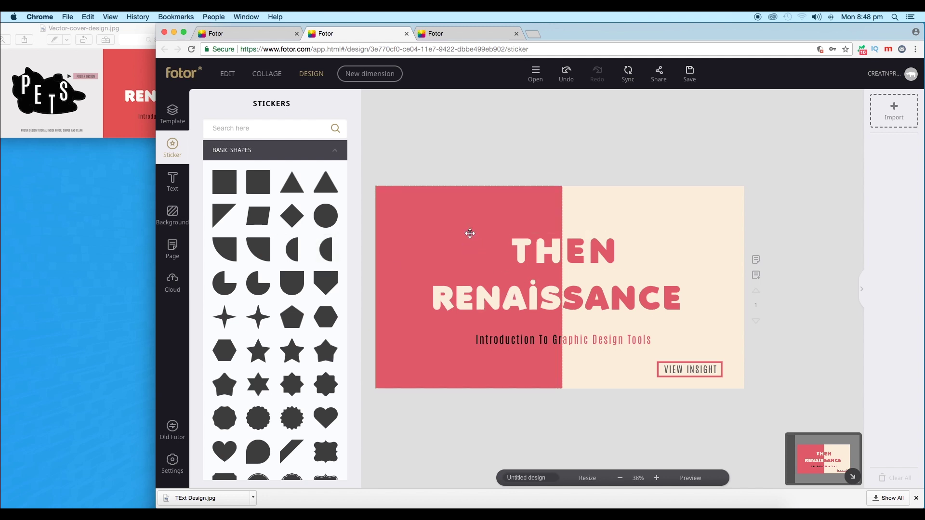
Step: Switch back to Fotor in Chrome and create a new custom-size design of 2000 x 1100 px
left_click(318, 76)
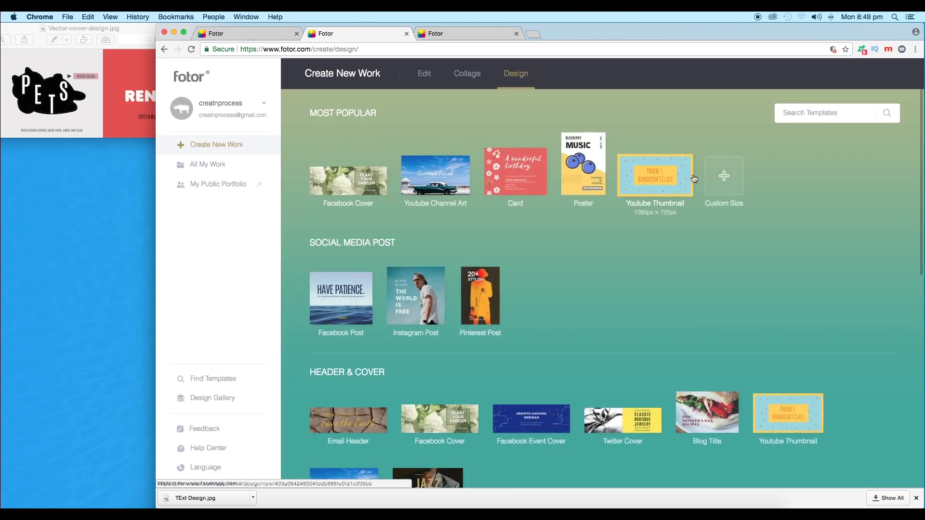
left_click(732, 176)
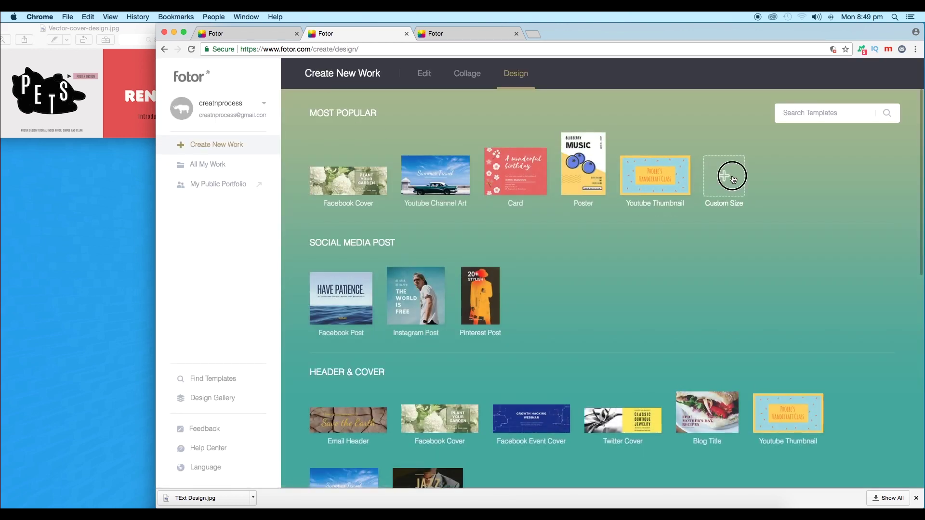
left_click(554, 265)
type("2000")
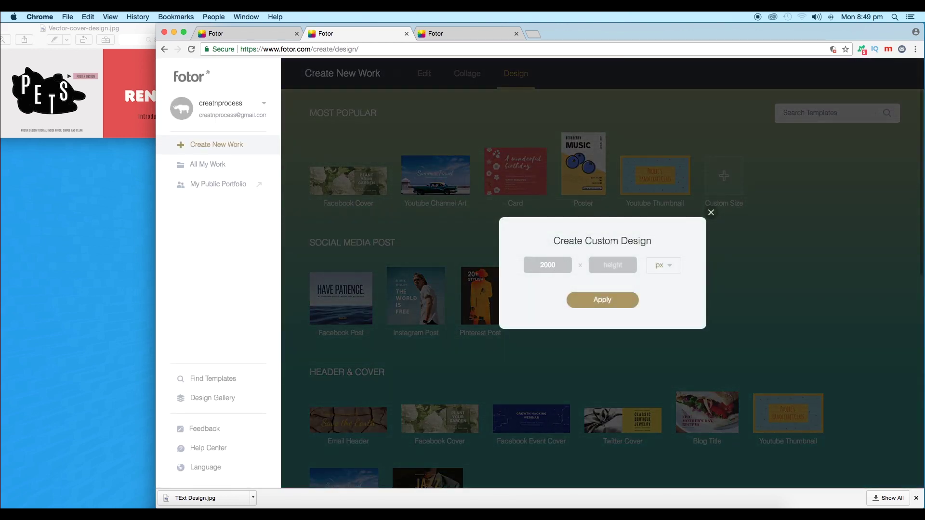
left_click(605, 268)
left_click(606, 299)
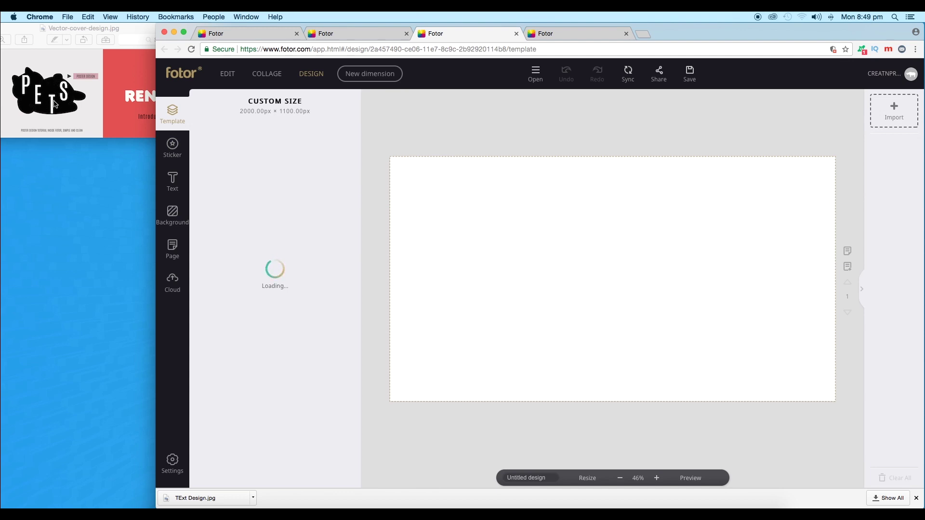
Step: Search the stickers for "cat", add the reclining orange cat and enlarge it to about half the canvas width
left_click(178, 150)
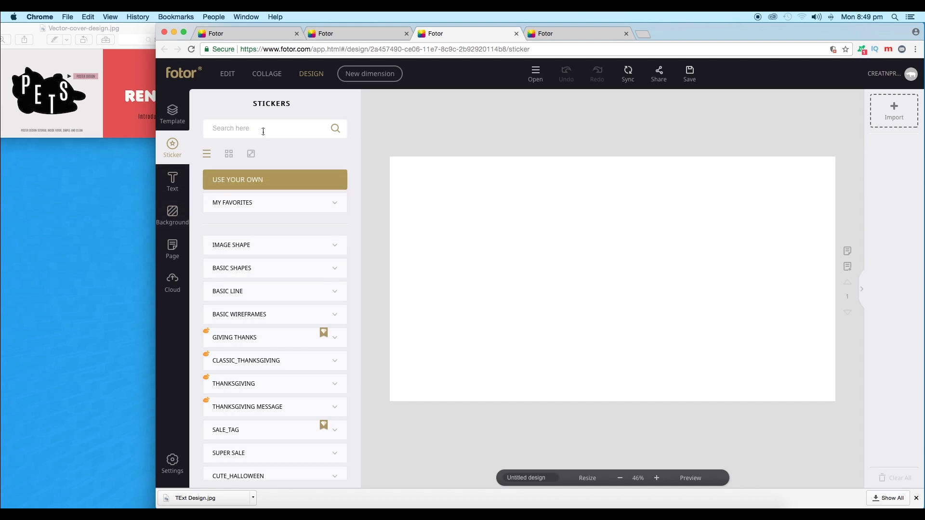
left_click(263, 129)
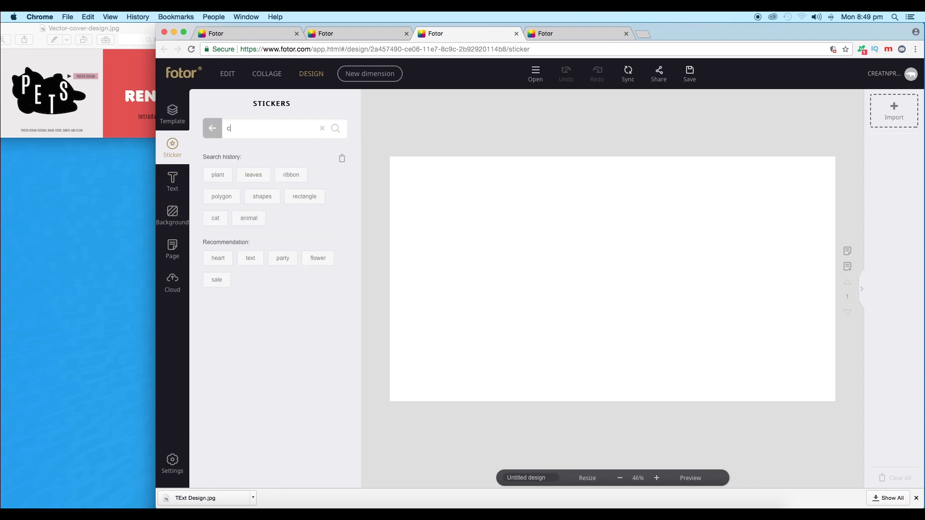
key("Return")
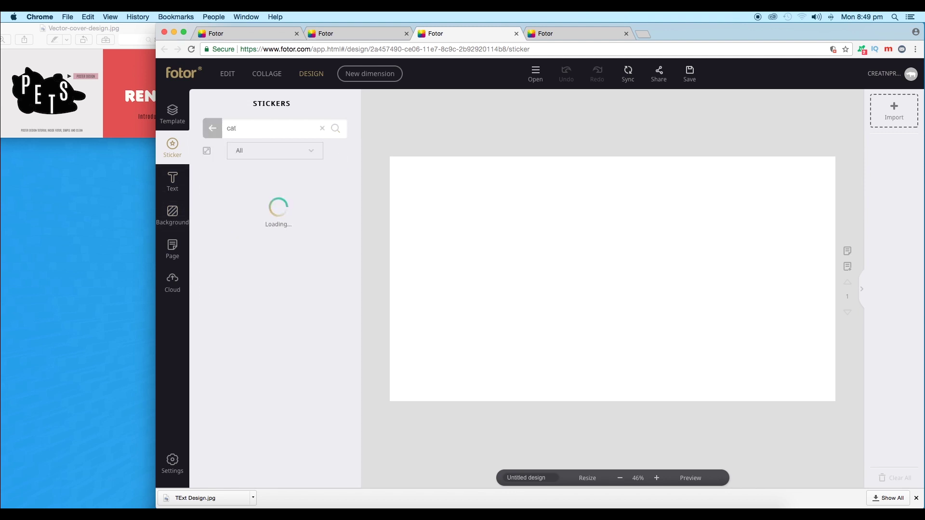
scroll(295, 289, "down", 5)
scroll(299, 324, "up", 4)
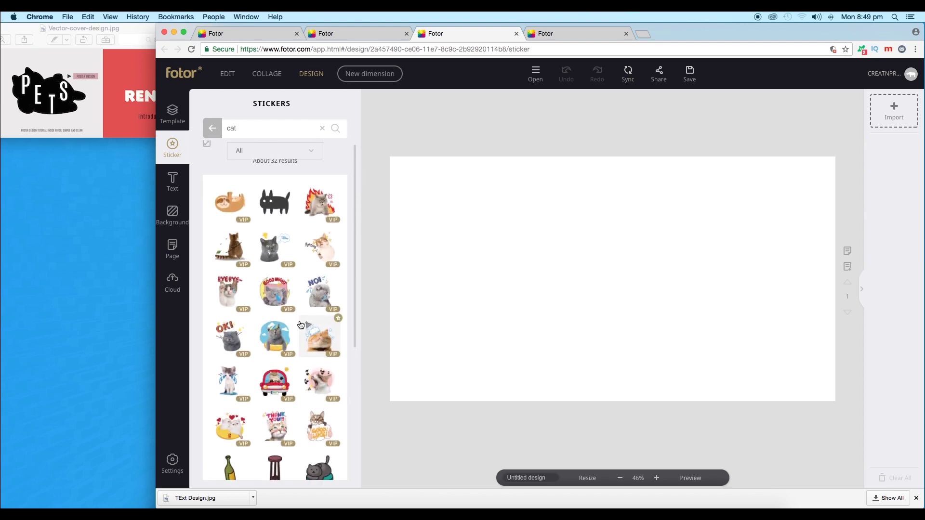
scroll(300, 325, "down", 2)
scroll(298, 325, "down", 5)
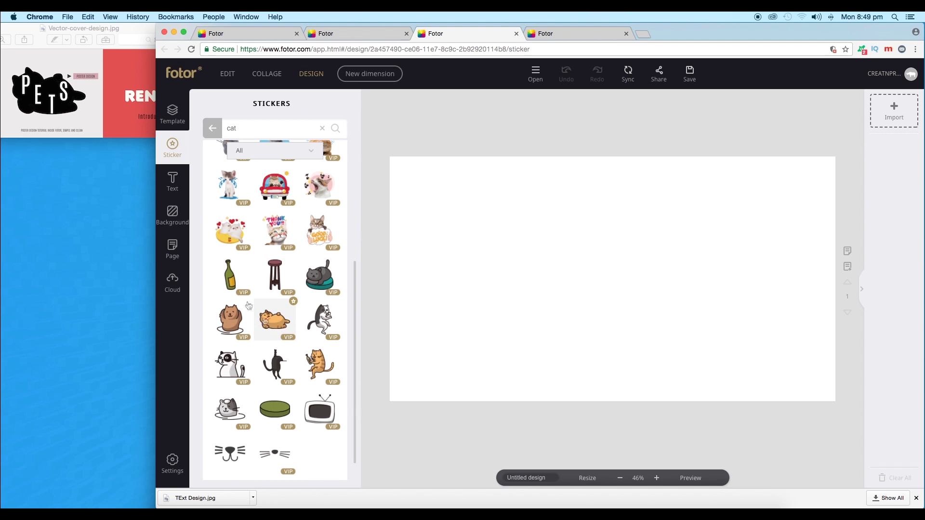
left_click(260, 324)
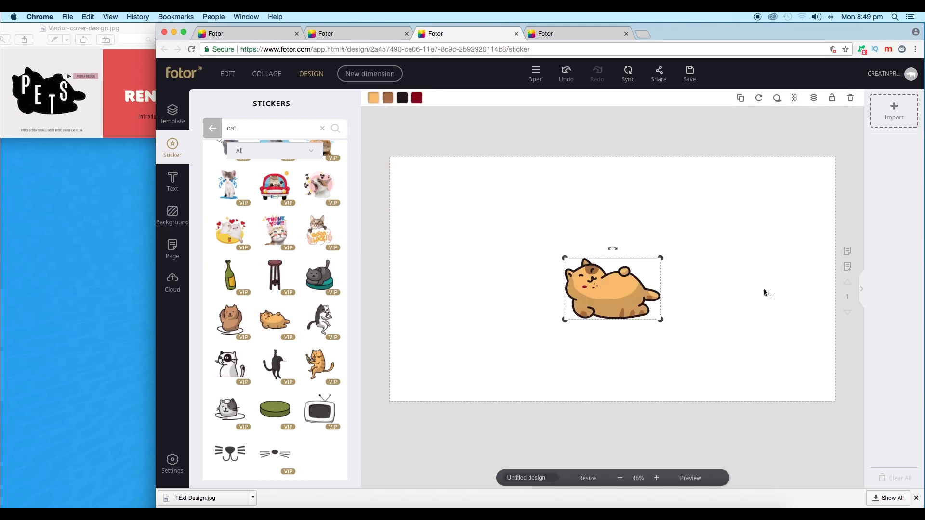
left_click_drag(660, 258, 732, 212)
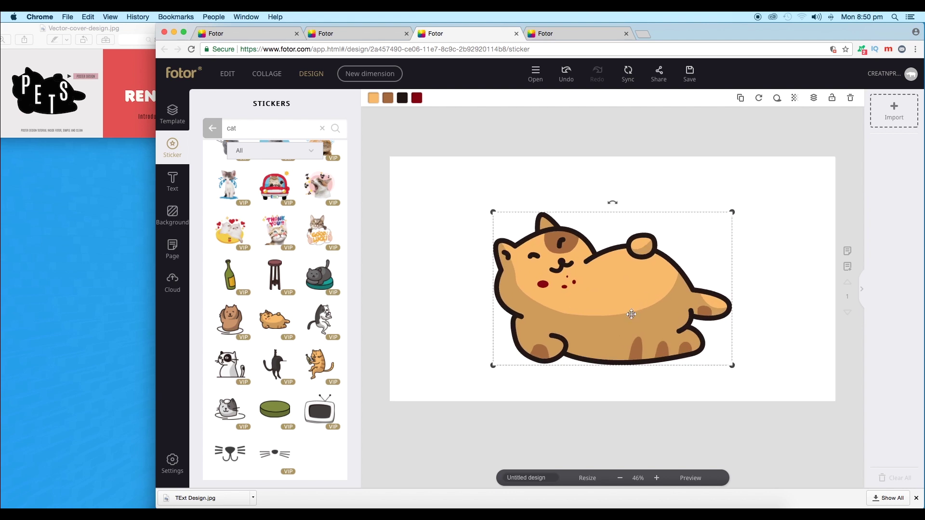
left_click(639, 402)
Step: Recolour all four colours of the cat sticker to black (#000000) and nudge the silhouette slightly into place
left_click(627, 316)
left_click(372, 98)
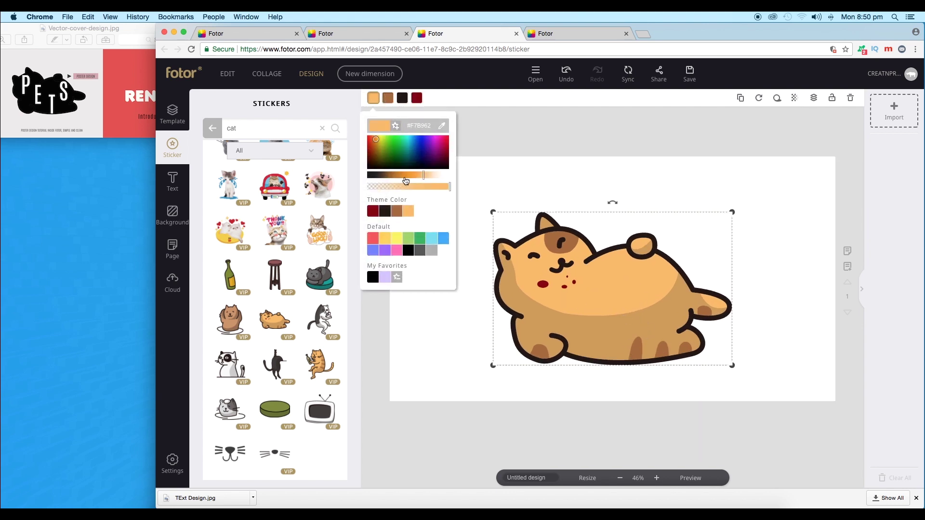
left_click_drag(406, 181, 351, 170)
left_click(387, 98)
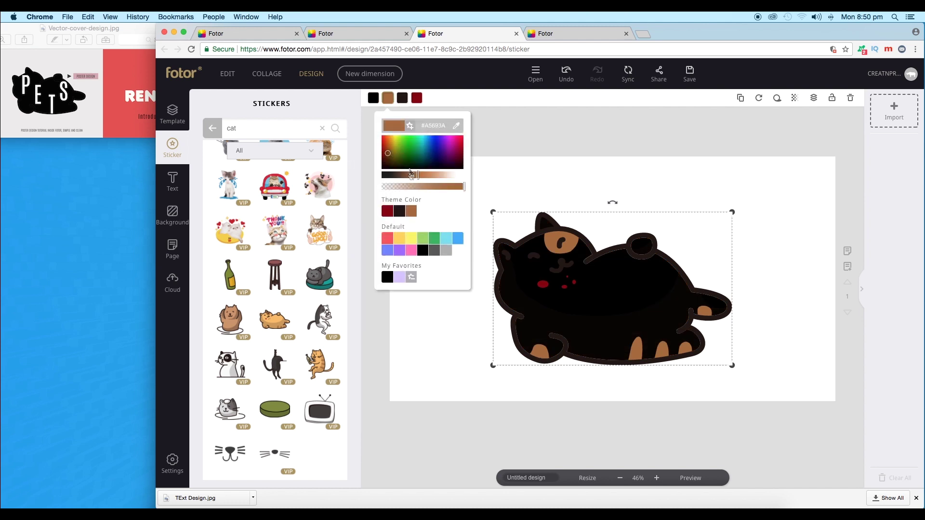
left_click_drag(416, 179, 370, 175)
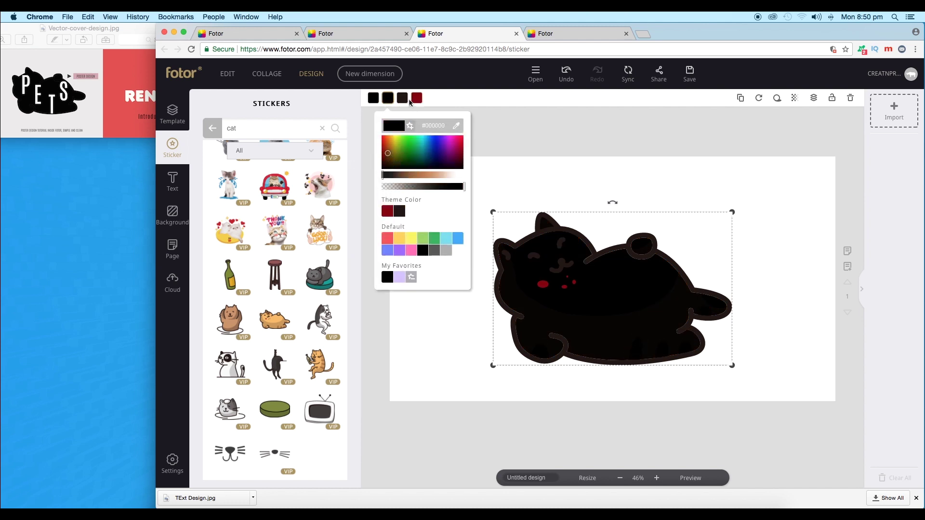
left_click(404, 99)
mouse_move(409, 174)
left_mouse_down()
mouse_move(382, 175)
mouse_move(410, 175)
left_mouse_up()
left_click(416, 98)
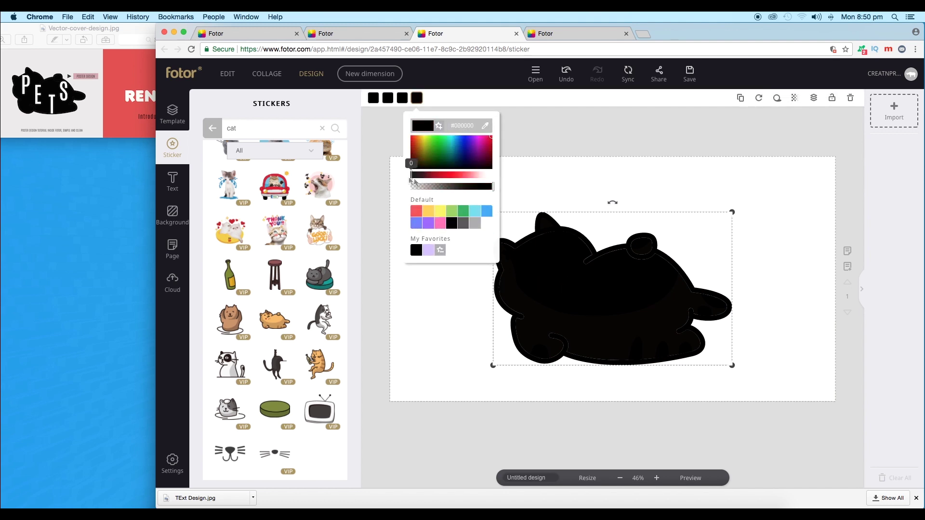
left_click(566, 181)
left_click_drag(621, 306, 625, 305)
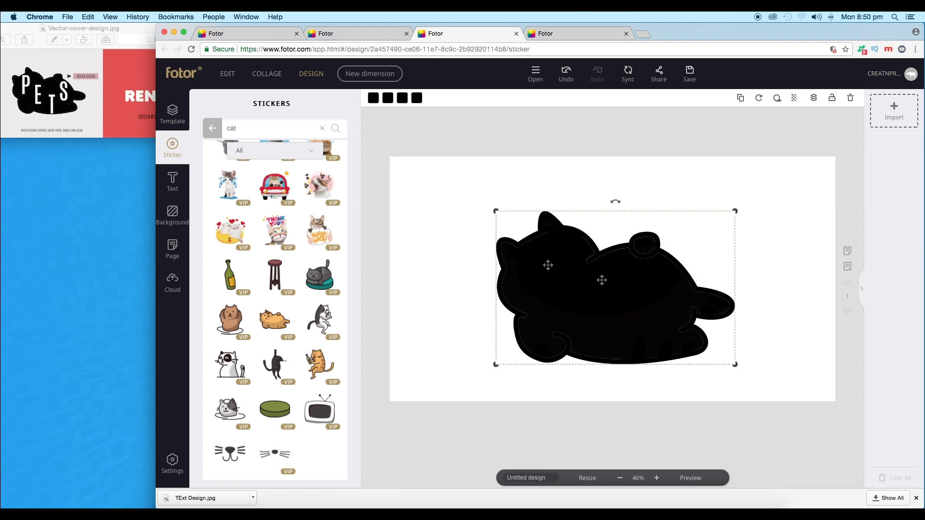
Step: Add a white heading reading "P", narrow its text box and place it on the cat's head
left_click(175, 182)
left_click(301, 114)
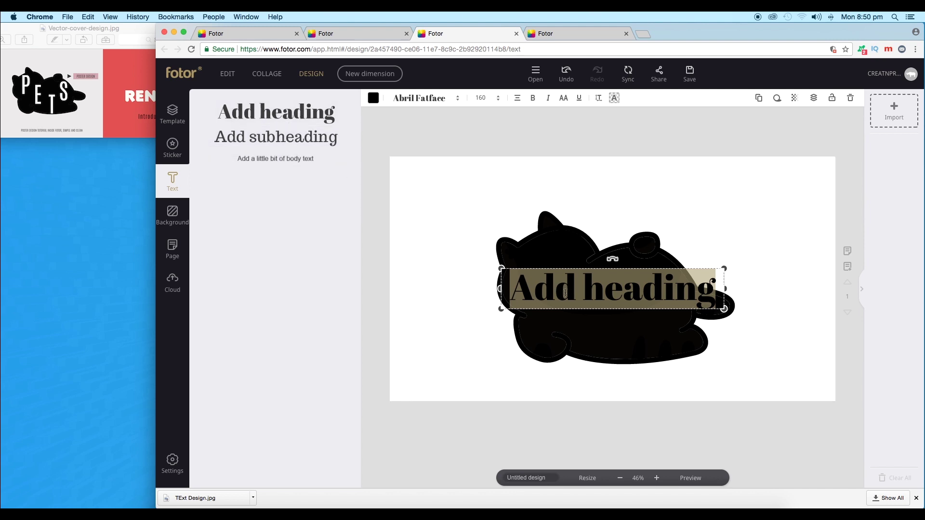
scroll(566, 292, "up", 3)
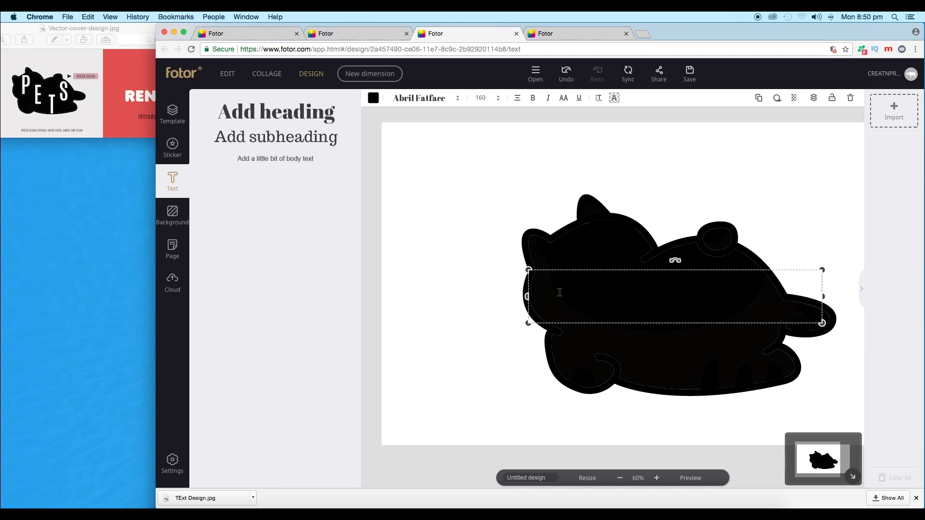
double_click(559, 292)
left_click(374, 98)
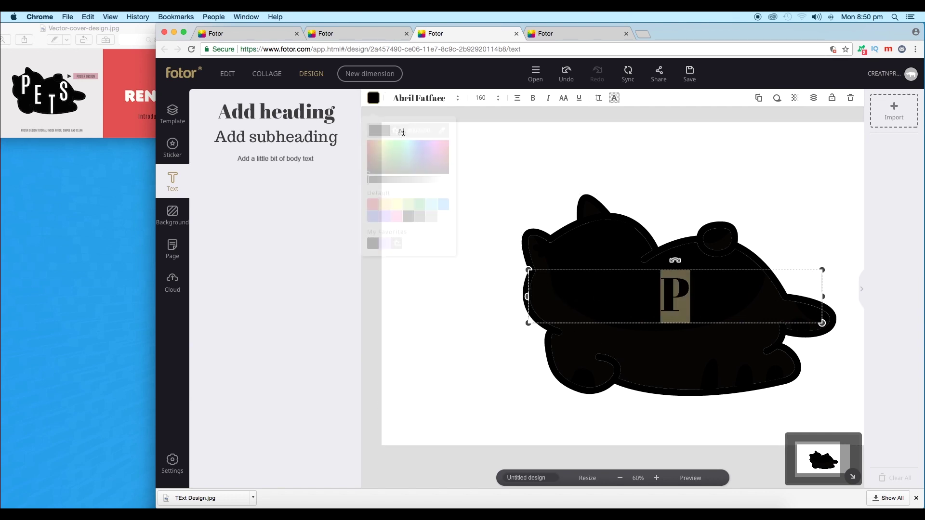
left_click_drag(404, 180, 456, 174)
left_click_drag(822, 296, 578, 257)
left_click(579, 237)
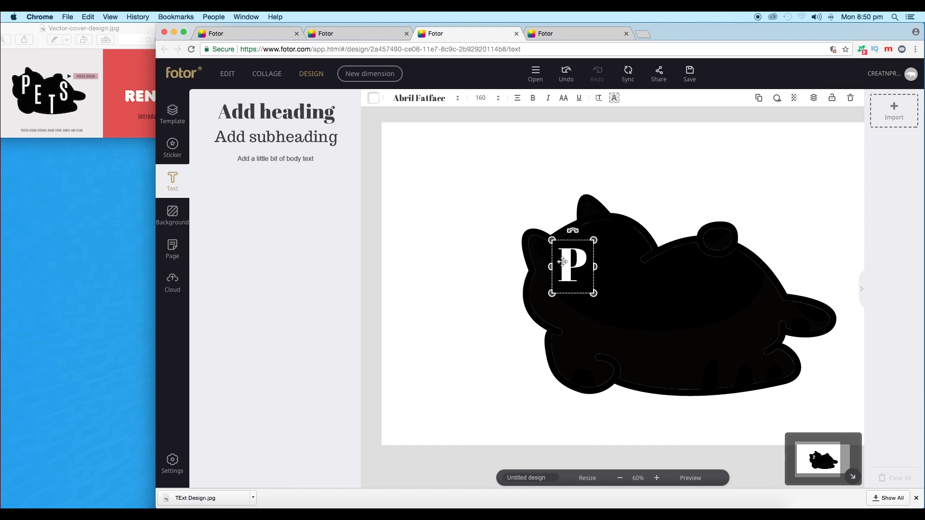
Step: Set the P's font to Antonio and enlarge the letter to size 295
left_click(441, 99)
scroll(458, 237, "down", 1)
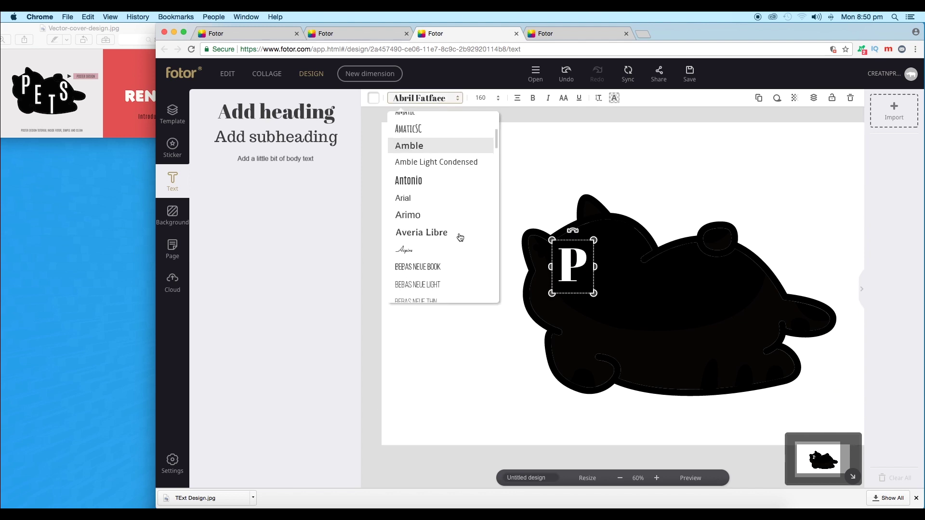
left_click(406, 179)
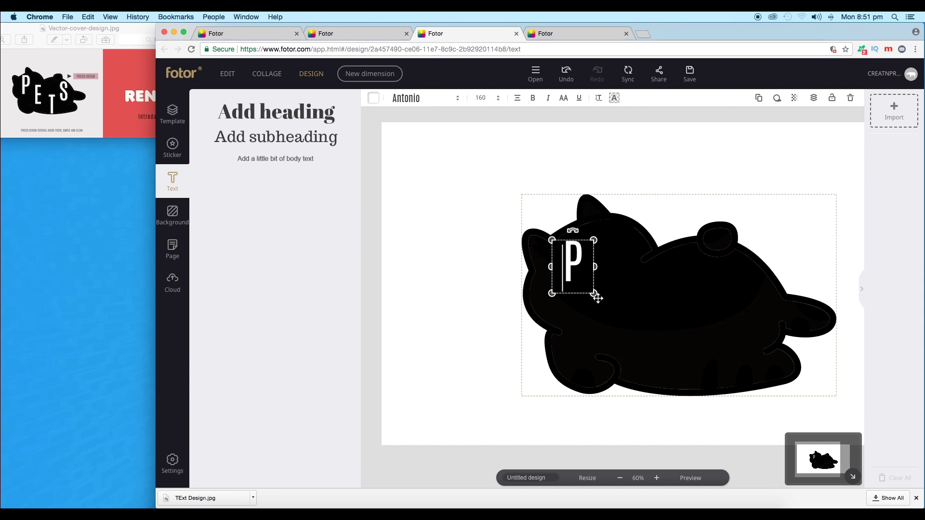
left_click_drag(596, 295, 582, 278)
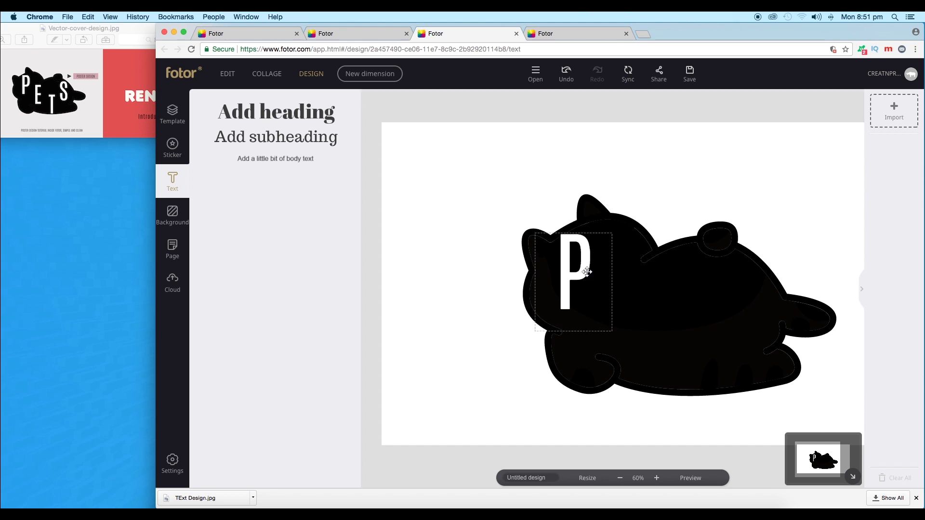
Step: Duplicate the P, place the copy lower beside it and change its letter to "E"
left_click(759, 99)
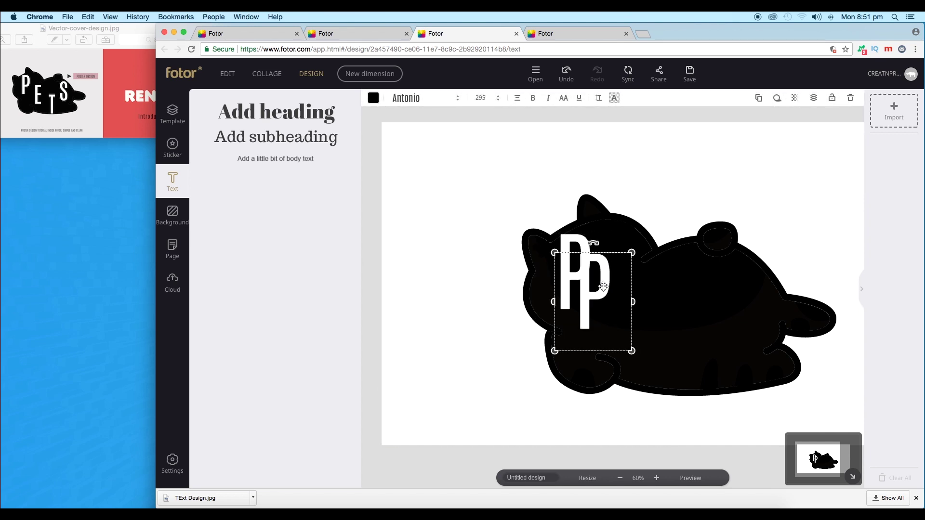
left_click_drag(602, 282, 636, 299)
scroll(636, 302, "down", 3)
scroll(636, 302, "up", 3)
double_click(571, 308)
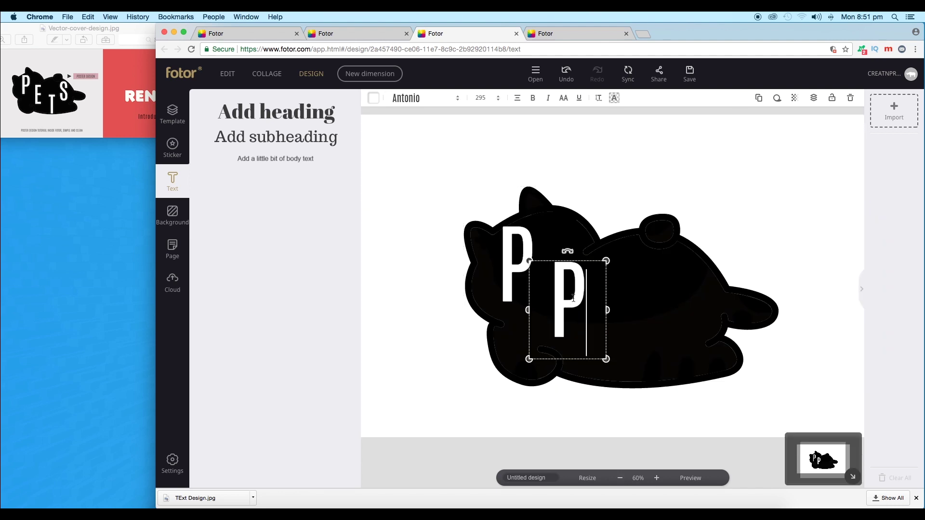
type("E")
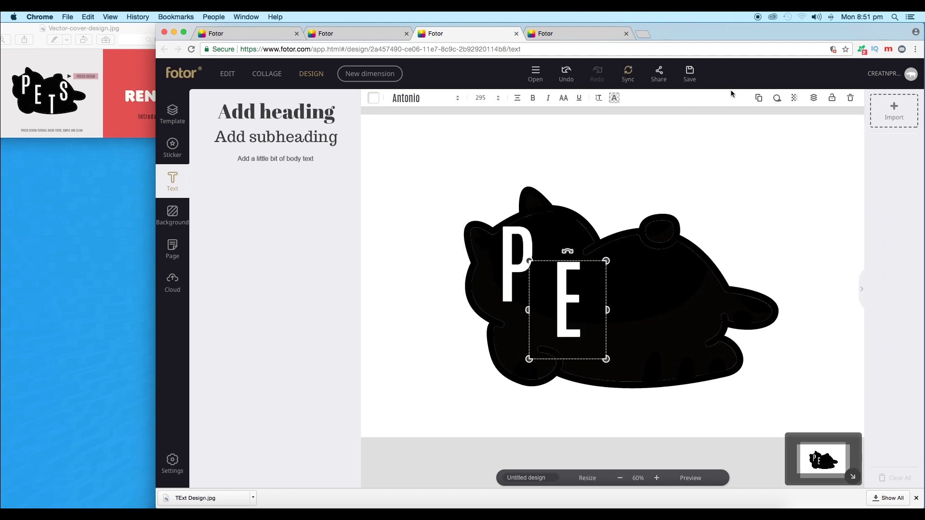
Step: Duplicate the E, position the copy farther along the cat's body and change it to "T"
left_click(758, 98)
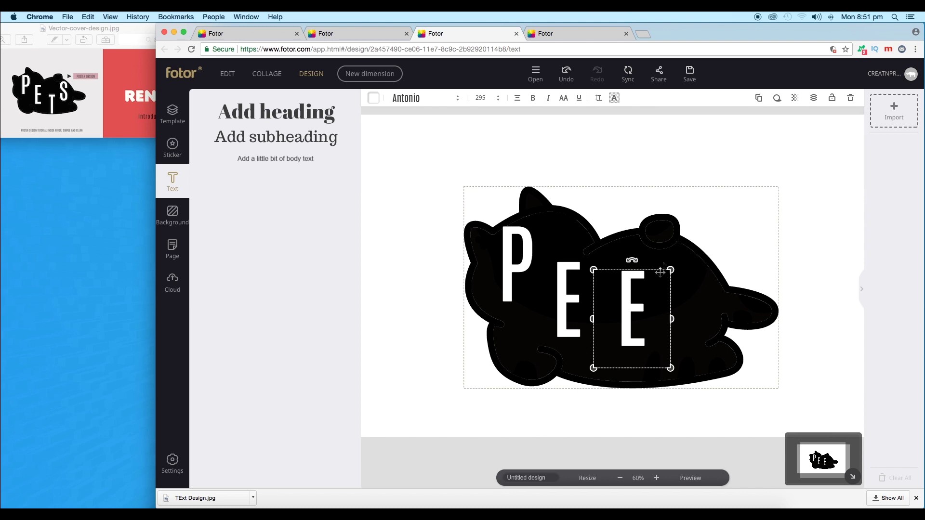
left_click_drag(621, 302, 610, 283)
double_click(611, 283)
type("T")
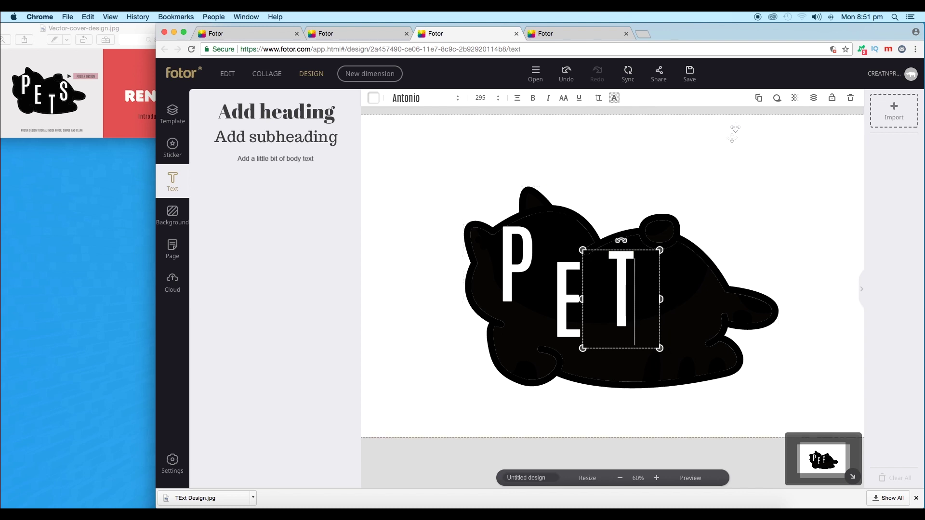
Step: Duplicate the T, change the copy to "S" and move it toward the cat's tail
left_click(760, 100)
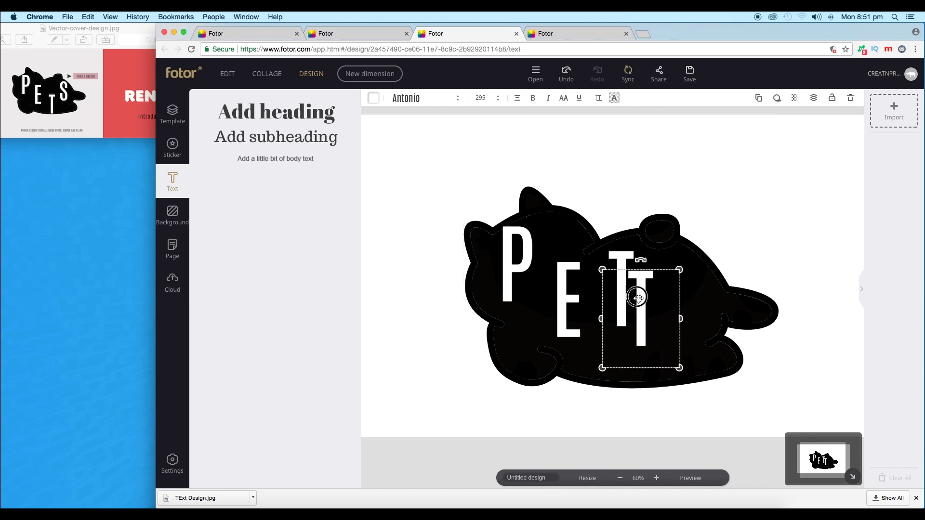
double_click(627, 296)
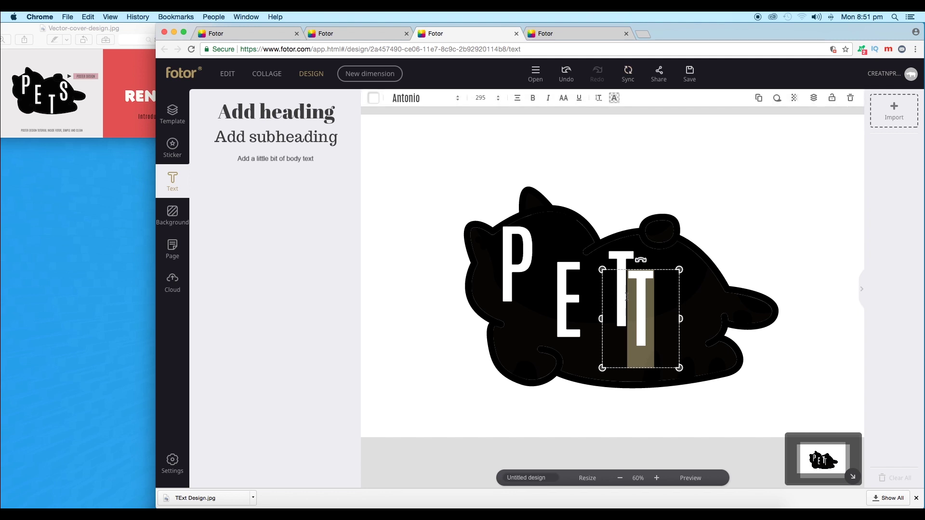
type("S")
left_click_drag(640, 308, 715, 293)
Step: Stagger the letters by lowering the T to the cat's belly, raising the E slightly and moving the S onto the back
left_click_drag(624, 260, 624, 312)
left_click(568, 294)
left_click_drag(699, 265, 671, 258)
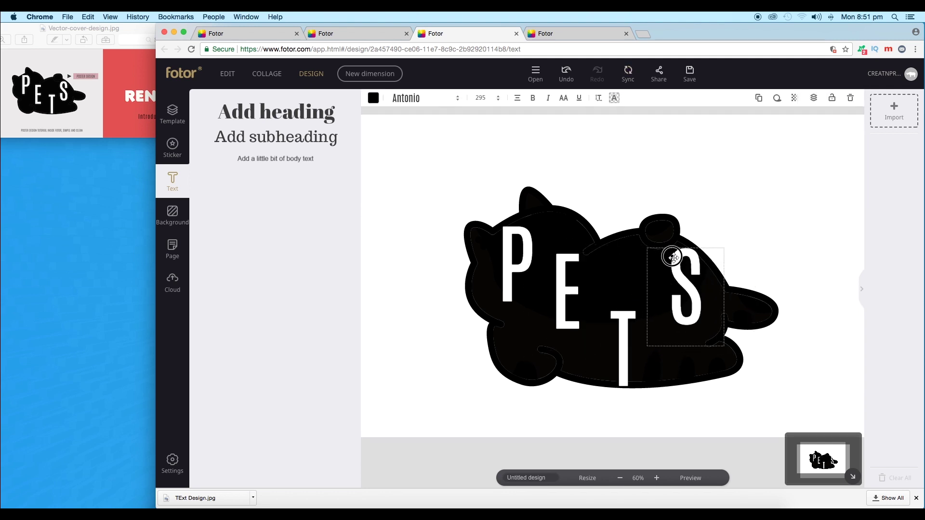
scroll(570, 308, "down", 2)
left_click(570, 305)
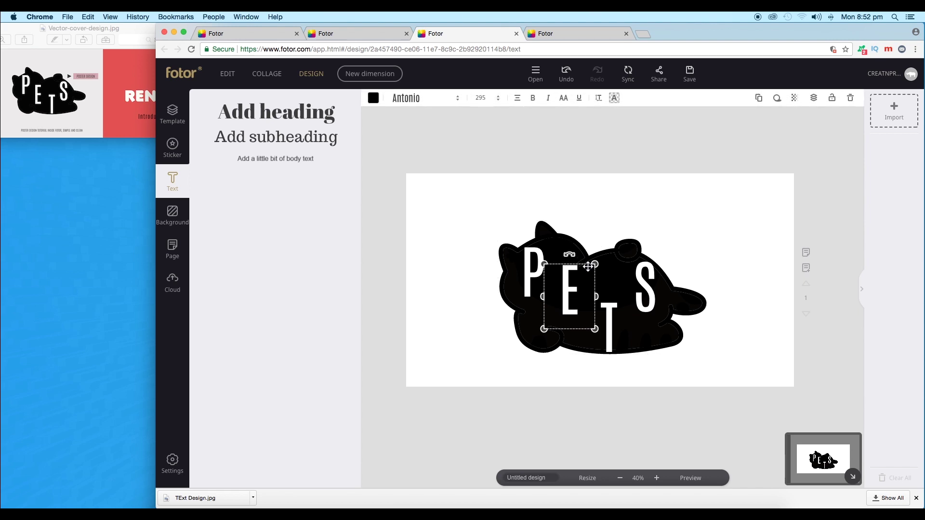
scroll(588, 266, "up", 2)
scroll(587, 266, "down", 3)
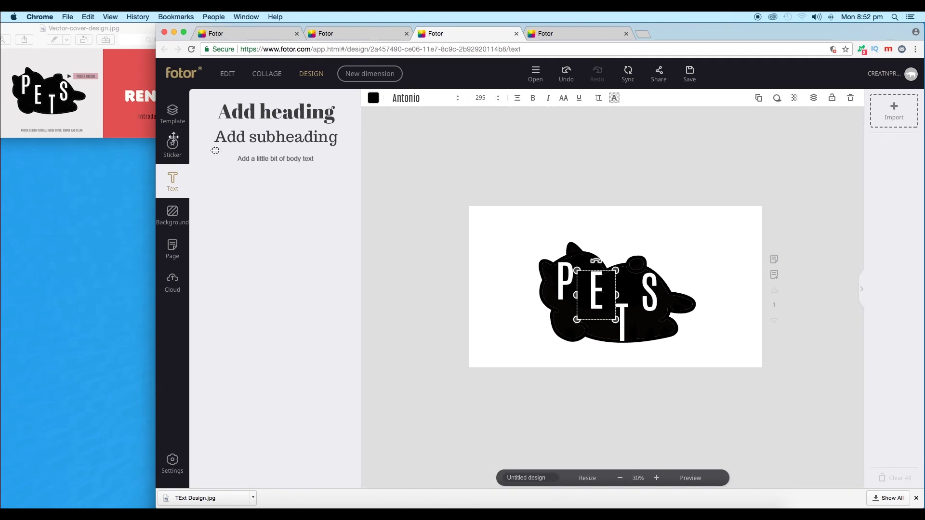
Step: Duplicate the S, move the copy to the empty area above the cat's tail and colour it black (#000000)
left_click(653, 302)
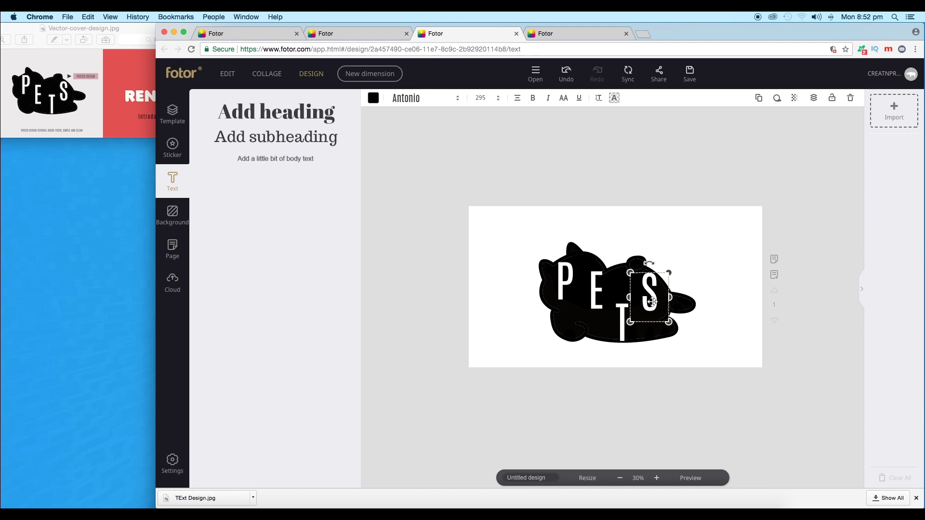
left_click(758, 98)
left_click_drag(667, 295, 700, 249)
left_click(373, 99)
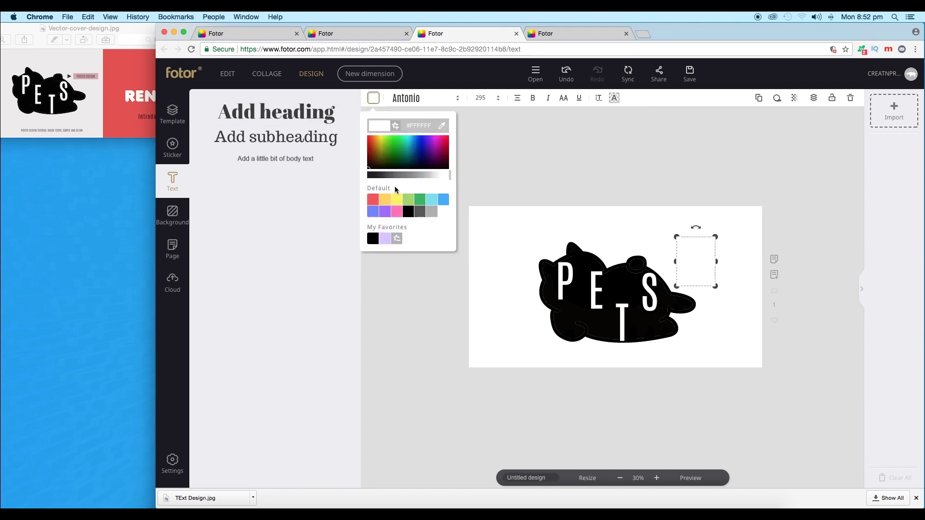
left_click_drag(396, 176, 346, 173)
Step: Change the black copy's text to "POSTER DESIGN" and shrink it to size 48 above the cat's tail
left_click_drag(714, 287, 686, 248)
double_click(686, 248)
type("POSTER DESIGN")
left_click_drag(722, 346, 740, 260)
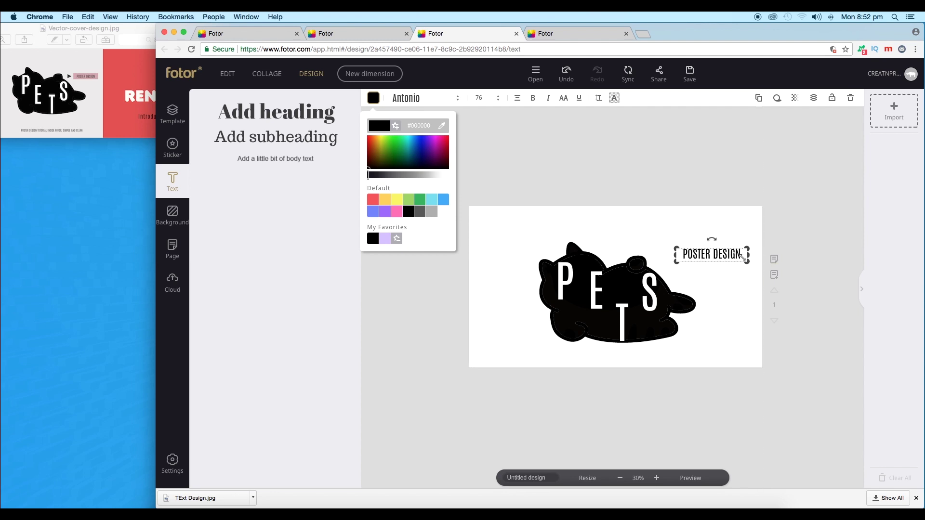
left_click(715, 265)
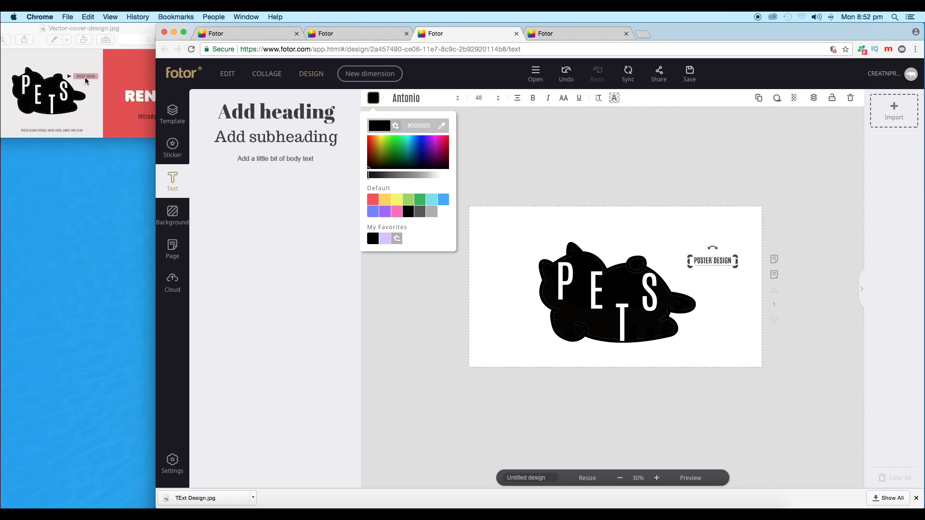
Step: Add a square from the basic shapes, flatten it into a wide bar and place it just below the "POSTER DESIGN" text
left_click(181, 162)
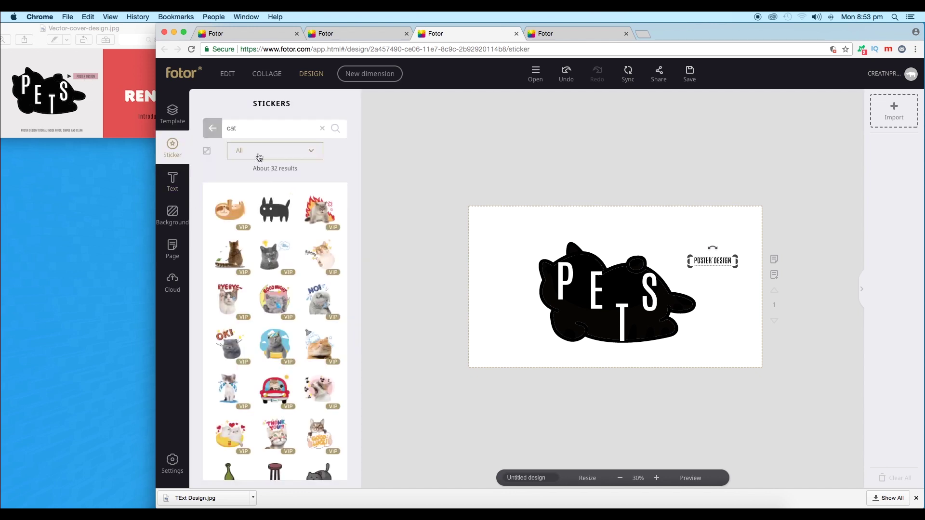
left_click(213, 129)
left_click(337, 274)
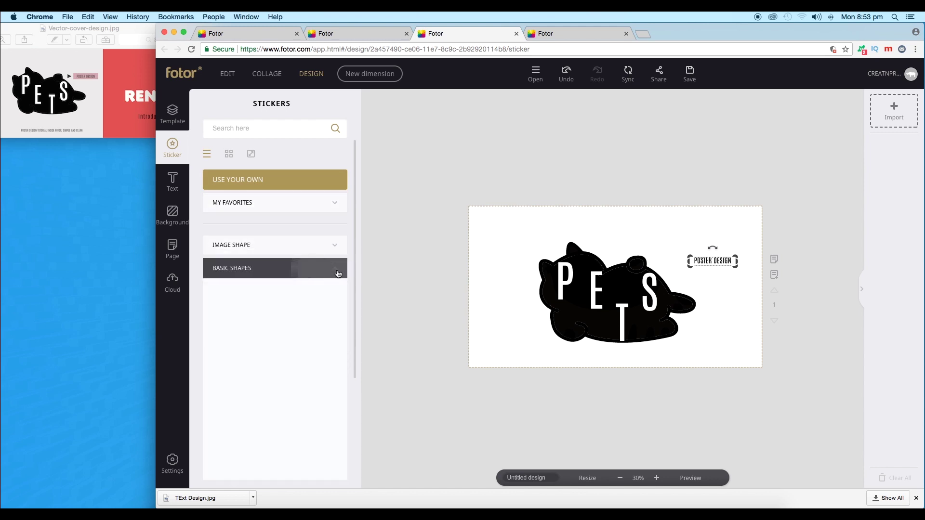
left_click(223, 184)
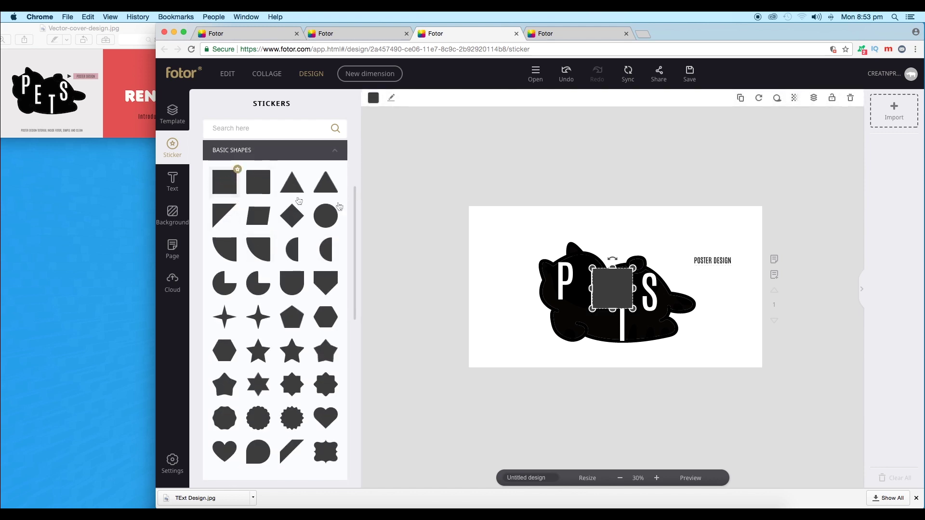
left_click_drag(613, 270, 717, 279)
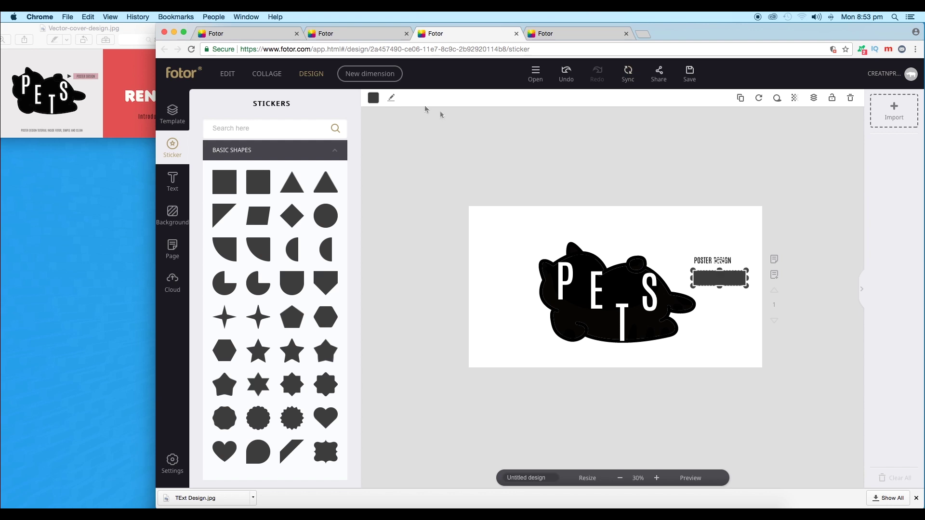
Step: Colour the bar below the "POSTER DESIGN" text light pink
left_click(374, 99)
mouse_move(434, 170)
left_mouse_down()
mouse_move(444, 149)
mouse_move(430, 178)
left_mouse_up()
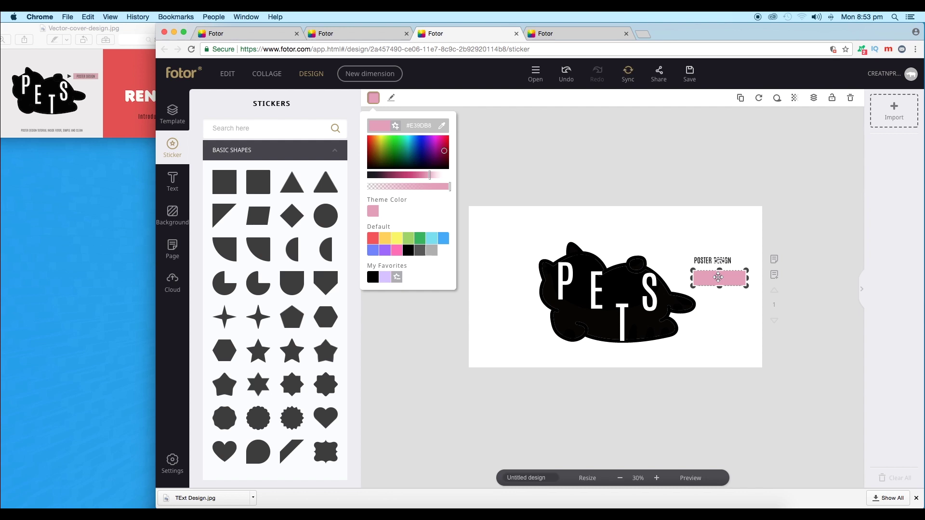
Step: Move the pink bar over the "POSTER DESIGN" text, widen it slightly and send it one layer down behind the text
scroll(718, 277, "up", 5)
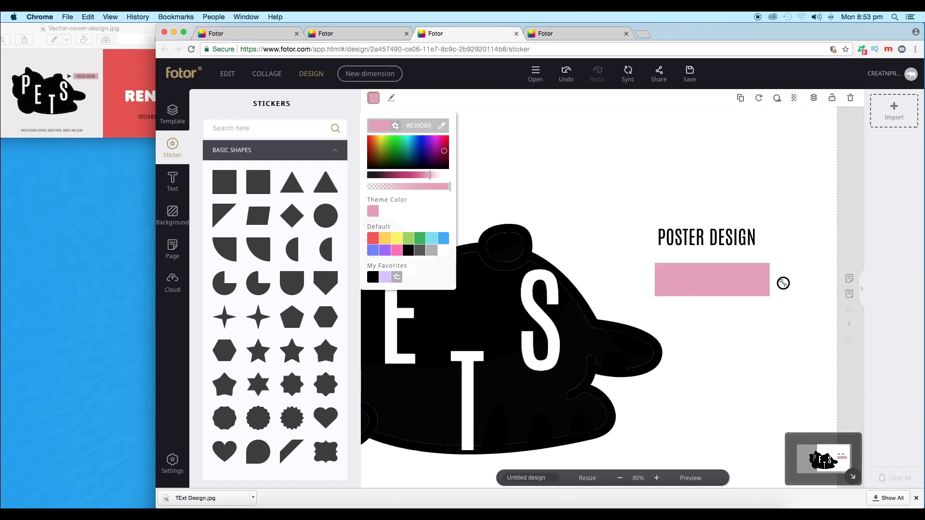
left_click_drag(763, 280, 758, 238)
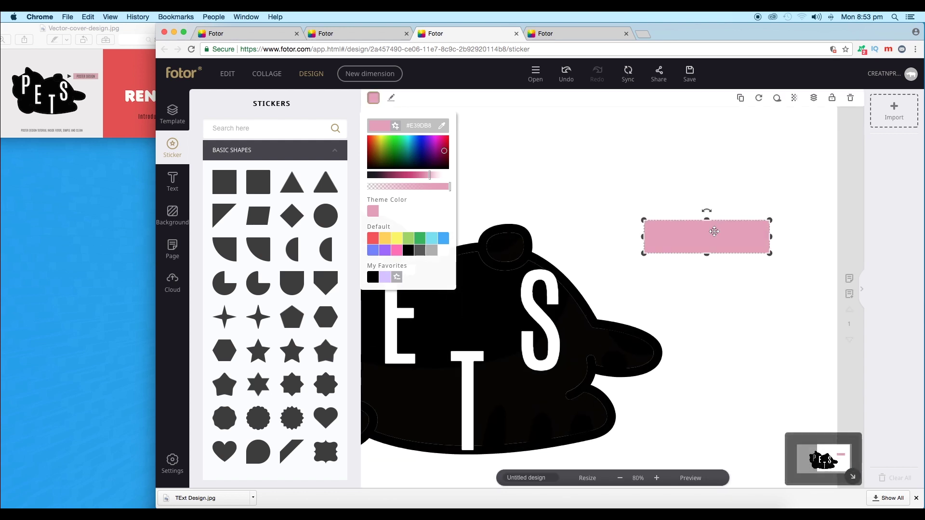
left_click(814, 98)
left_click(779, 153)
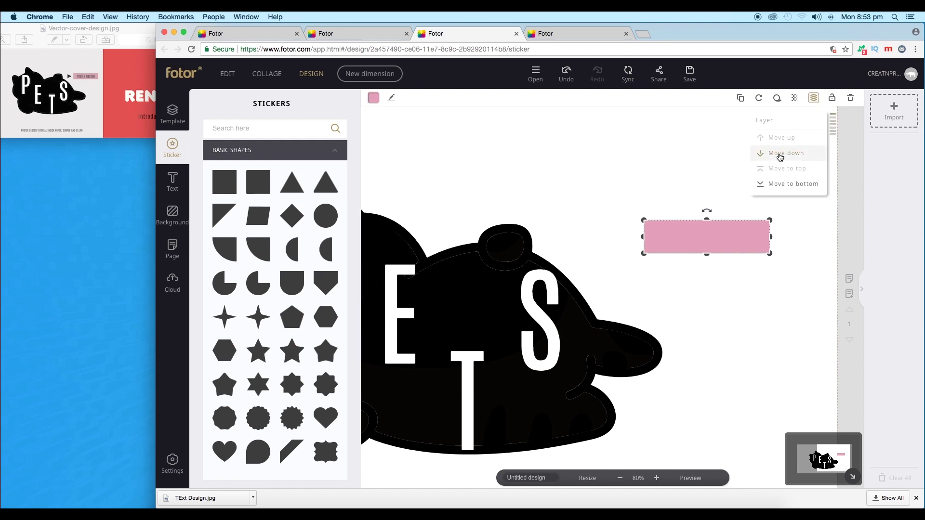
left_click(774, 155)
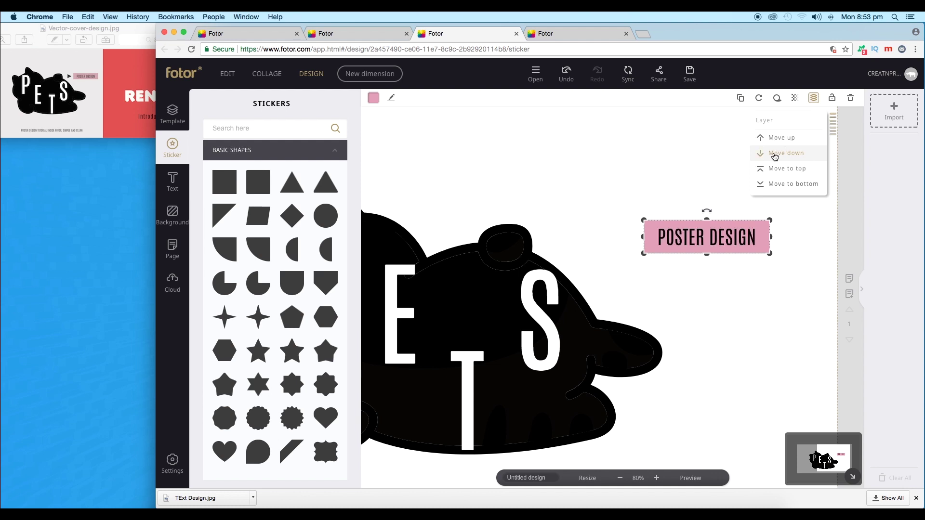
left_click(729, 201)
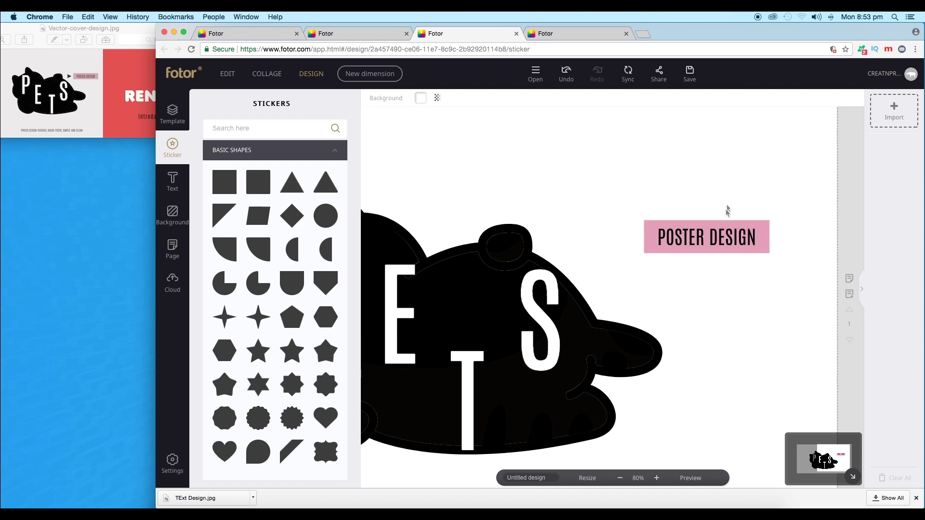
left_click(766, 221)
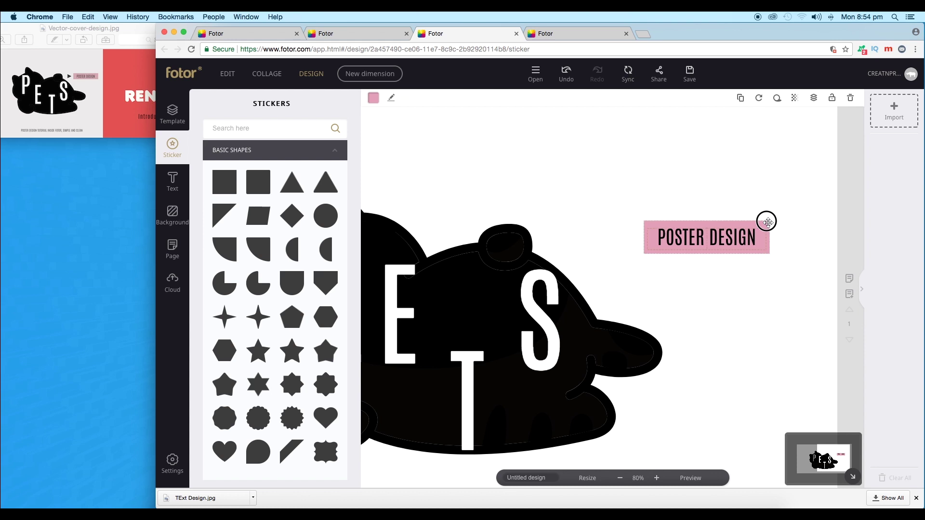
left_click(814, 98)
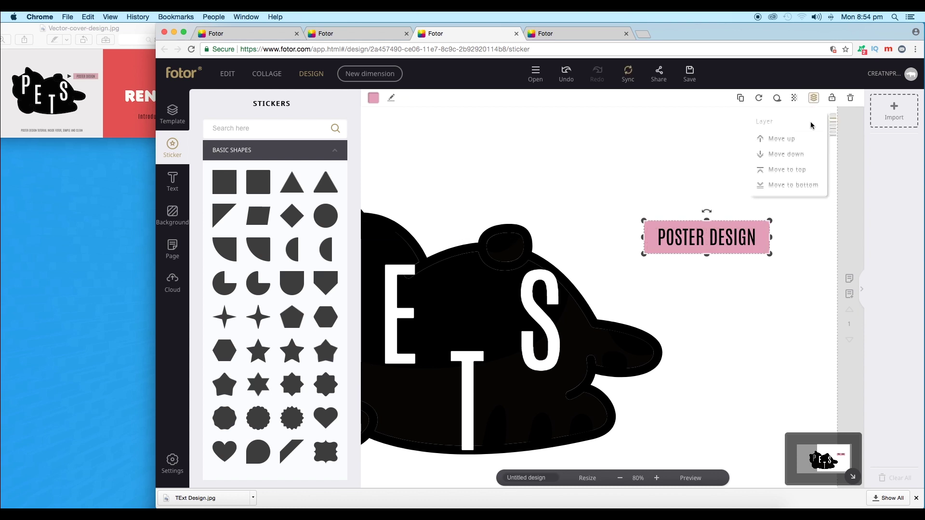
left_click(678, 177)
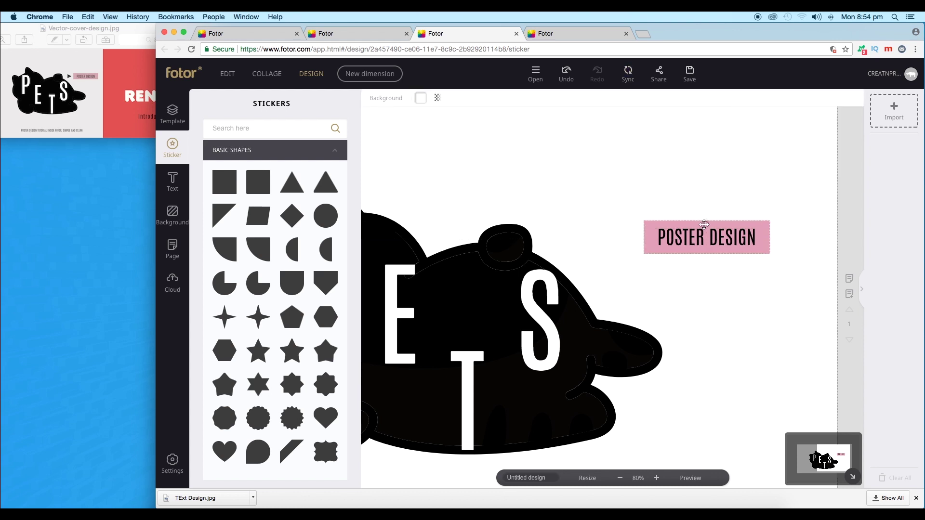
left_click(704, 224)
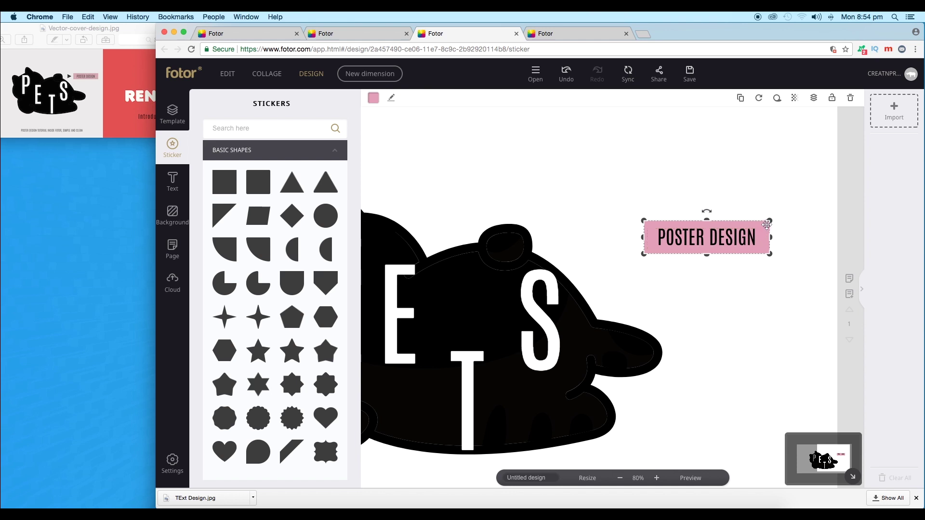
left_click(814, 99)
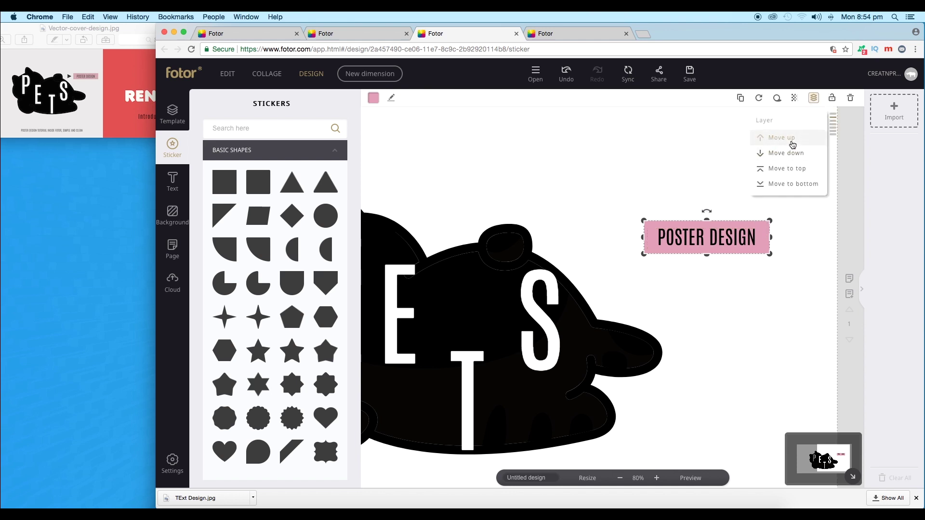
left_click(792, 143)
left_click(793, 153)
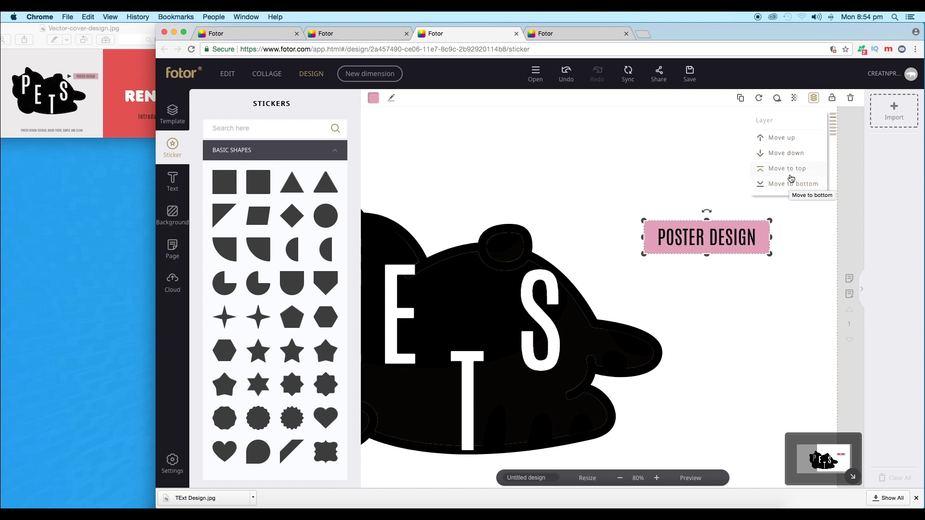
Step: Reduce the pink bar's height slightly at both its lower and upper edges so it fits the text more tightly
scroll(720, 266, "up", 5)
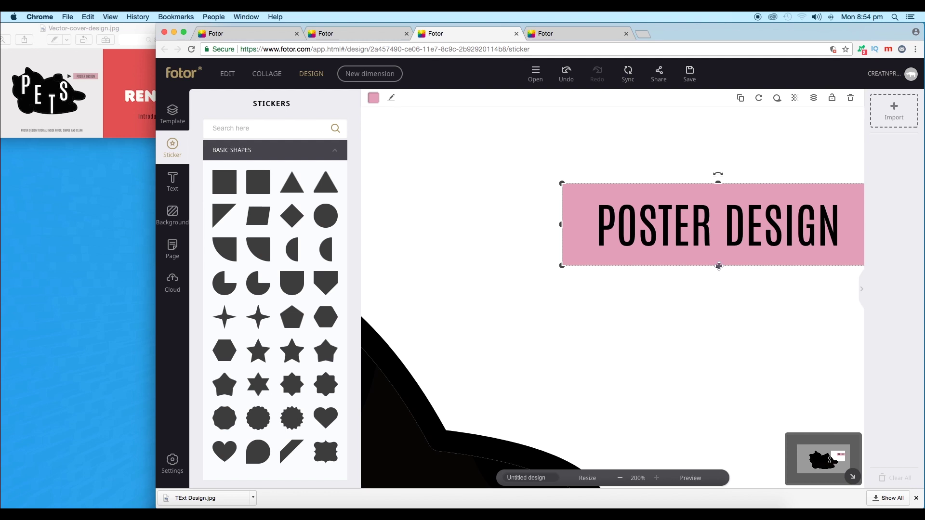
left_click_drag(715, 269, 716, 259)
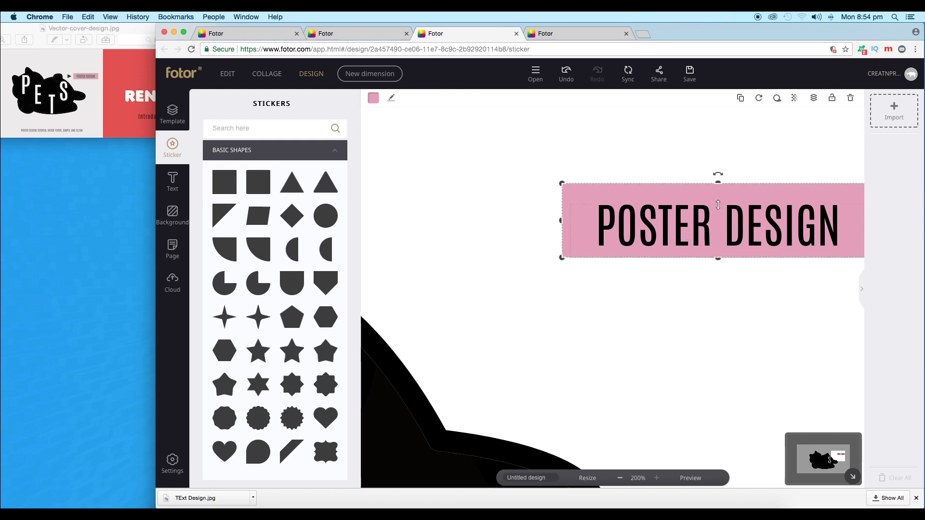
left_click_drag(717, 182, 717, 190)
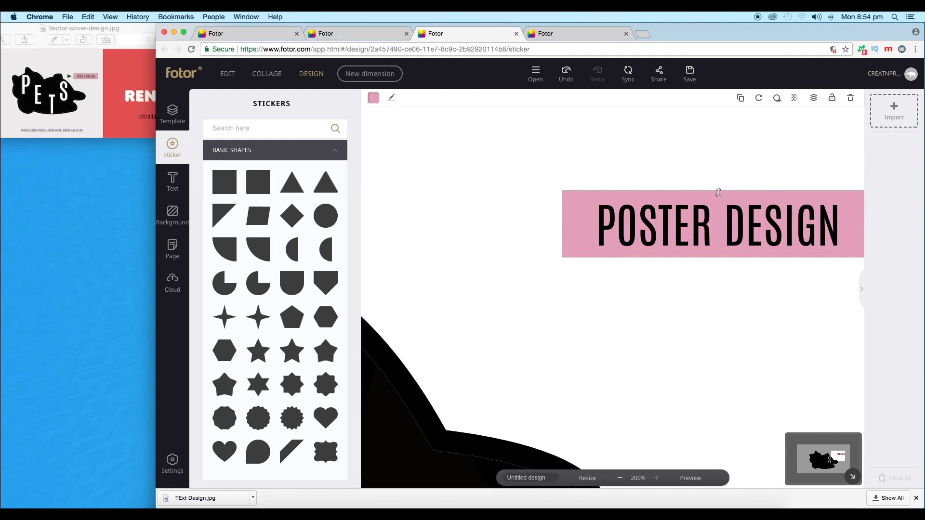
Step: Add a sharp-cornered triangle from the basic shapes, rotate it to point right and shrink it to about the pink bar's height
left_click(299, 190)
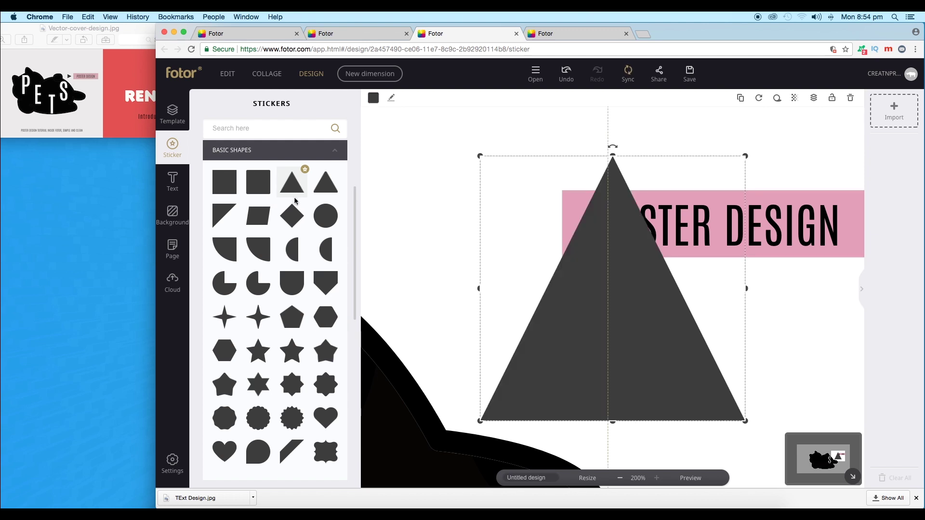
left_click_drag(611, 144, 752, 292)
scroll(752, 291, "down", 2)
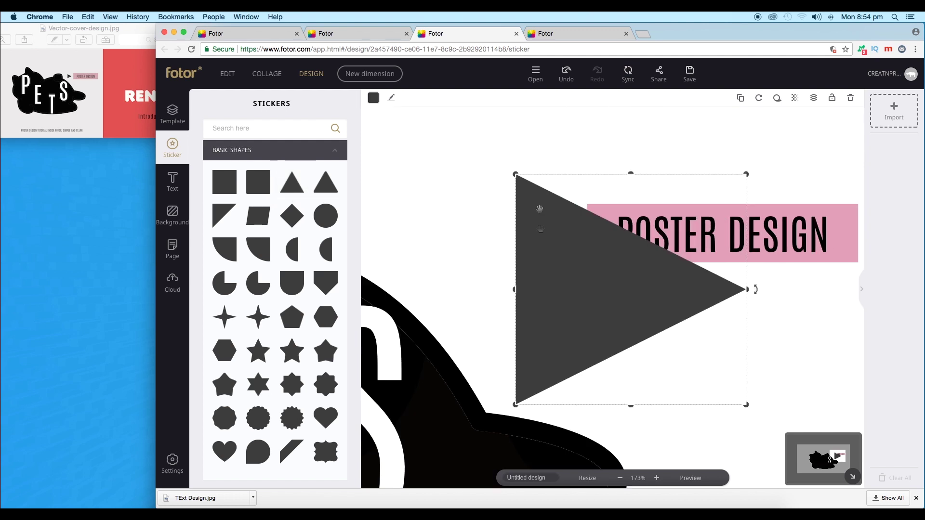
left_click_drag(601, 290, 537, 252)
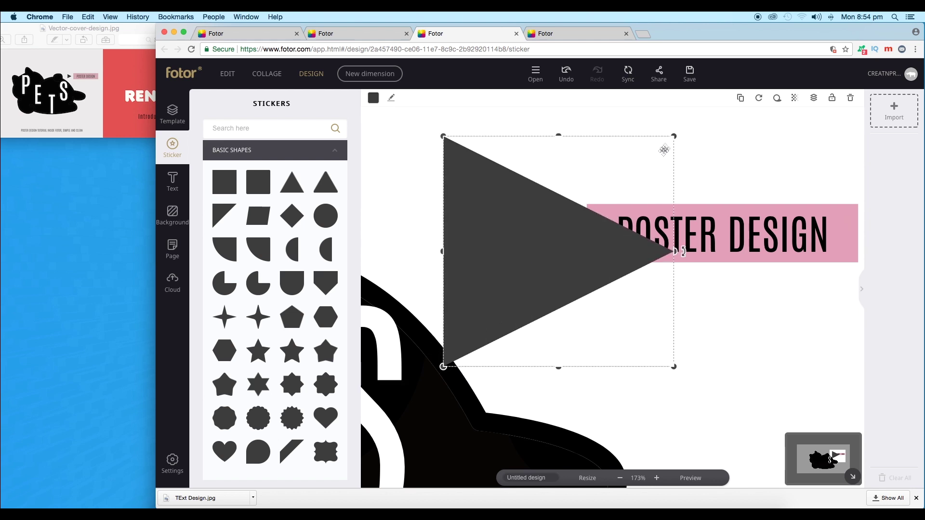
left_click_drag(671, 138, 567, 211)
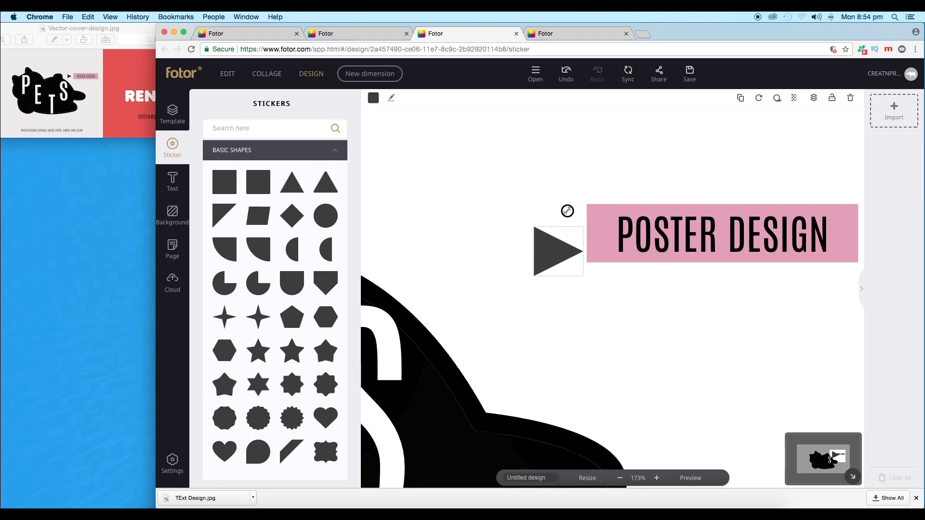
Step: Position the small triangle just left of the pink label, vertically centred on it and pointing at the text
left_click_drag(554, 248, 523, 236)
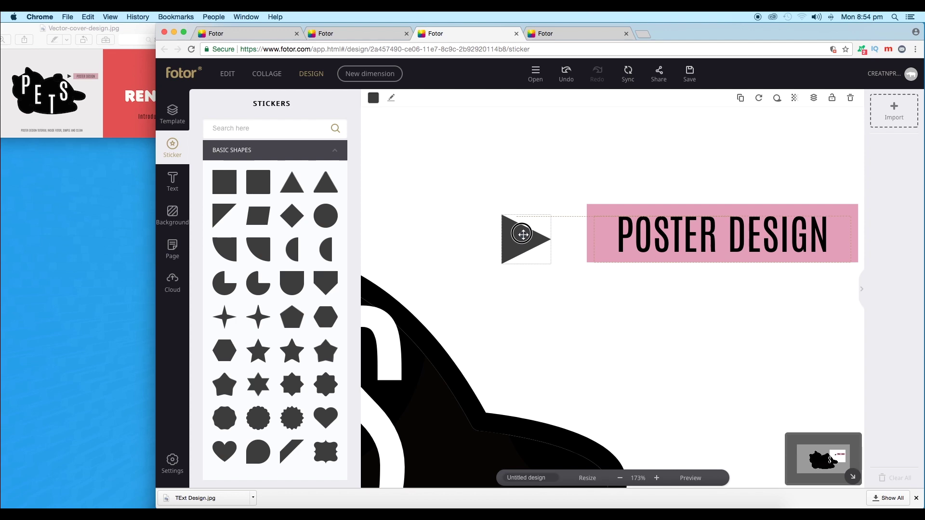
scroll(581, 253, "down", 5)
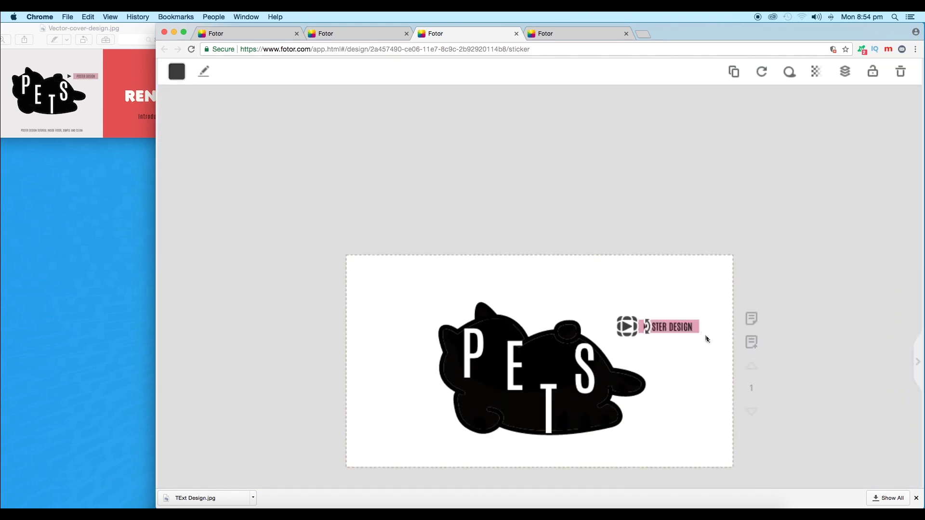
left_click(707, 340)
left_click_drag(617, 305, 648, 335)
left_click(665, 380)
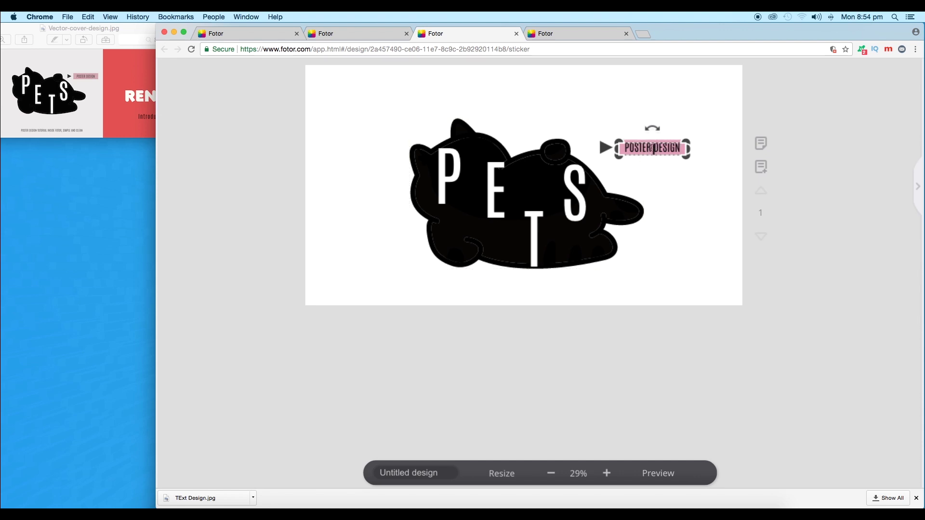
Step: Duplicate the "POSTER DESIGN" text below the cat and extend the copy to "POSTER DESIGN TUTORIAL INSIDE FOTOR, SIMPLE AND CLEAN"
scroll(701, 236, "up", 5)
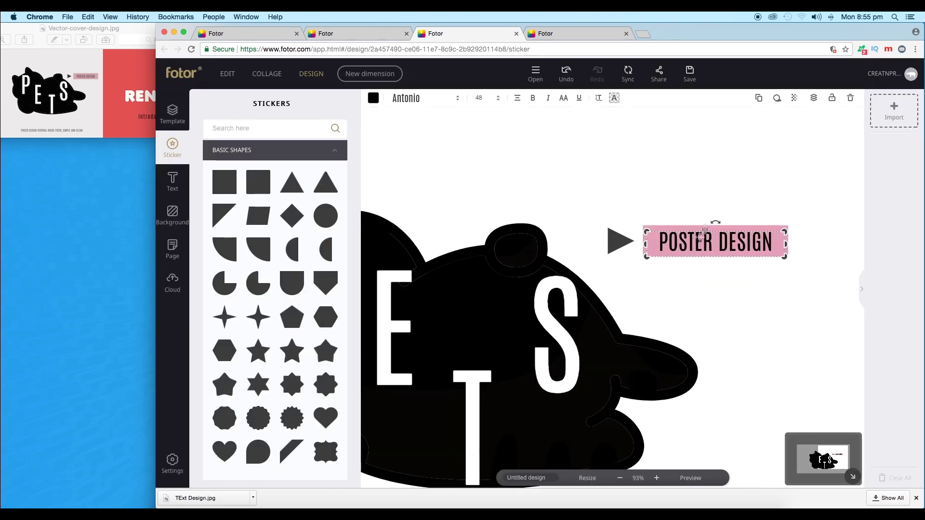
scroll(731, 253, "down", 5)
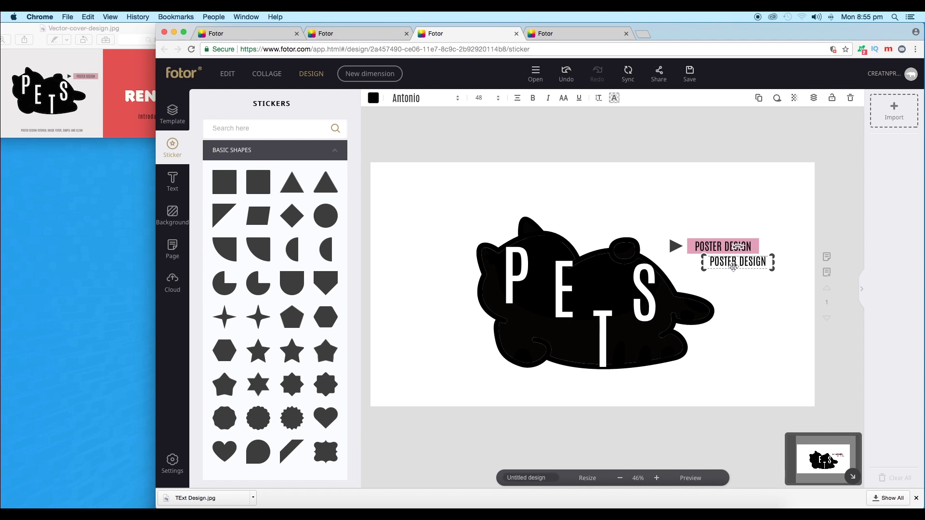
left_click_drag(734, 262, 592, 393)
left_click(592, 392)
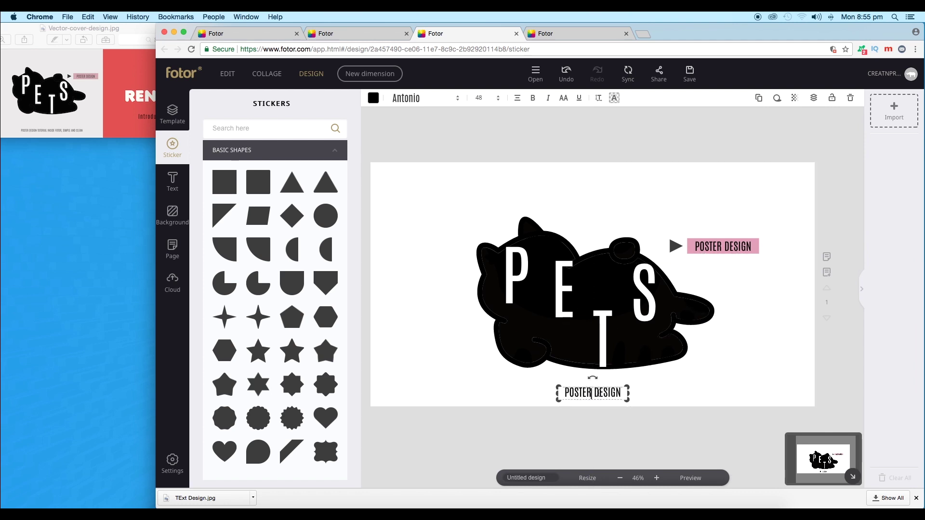
type("TUTORIAL INSIDE FOTOR, SIMPLE AND CLEAN")
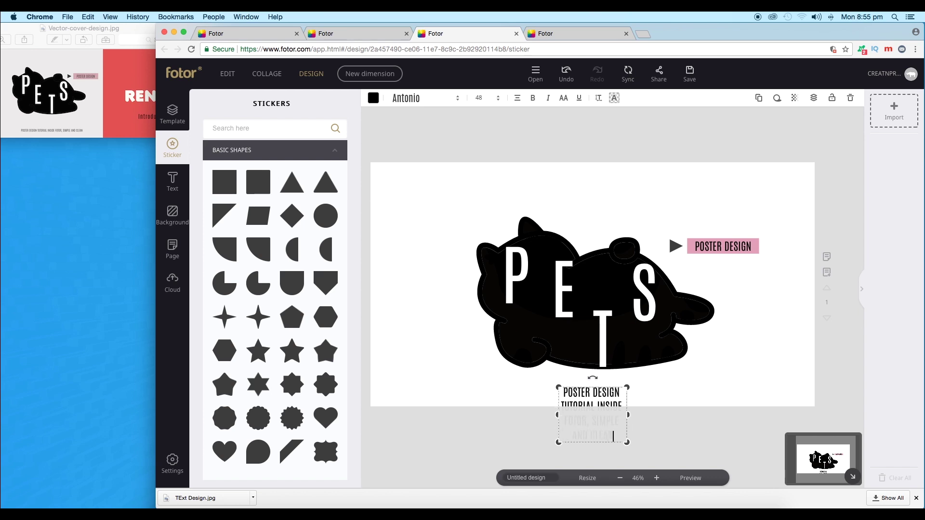
Step: Widen the tagline's text box to a single line beneath the cat and shrink the text to size 36
left_click_drag(633, 421, 711, 415)
left_click_drag(609, 424, 606, 402)
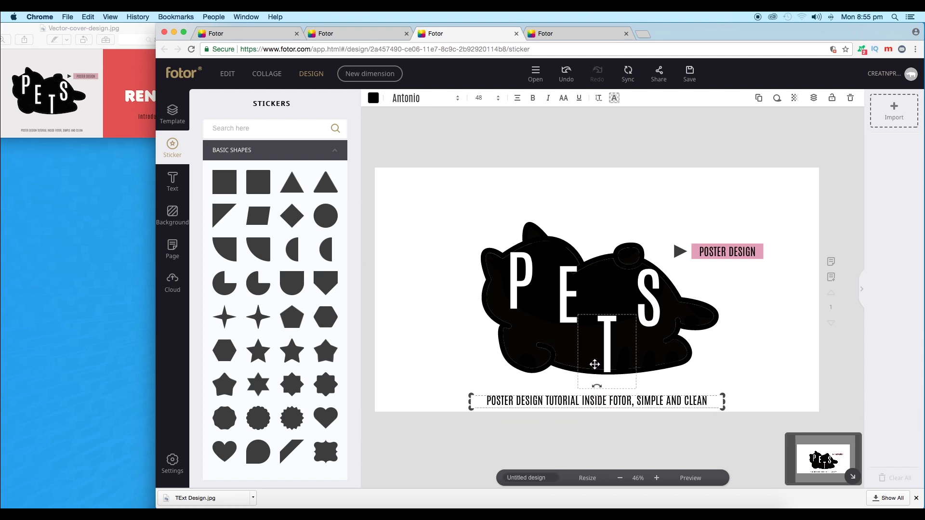
left_click_drag(723, 395, 686, 381)
Step: Increase the tagline's letter spacing slightly and centre it beneath the cat
scroll(677, 403, "up", 2)
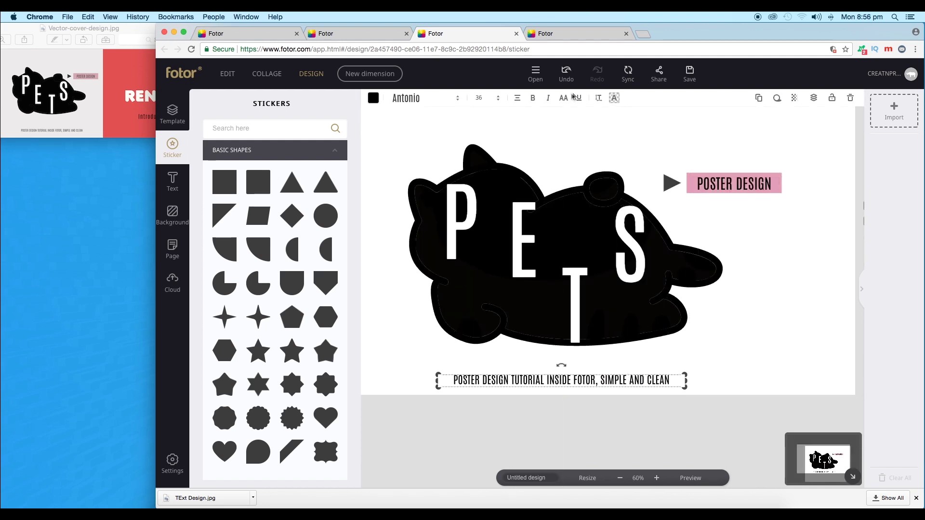
left_click(602, 101)
left_click_drag(613, 138, 616, 139)
mouse_move(634, 384)
left_mouse_down()
mouse_move(616, 383)
mouse_move(625, 379)
left_mouse_up()
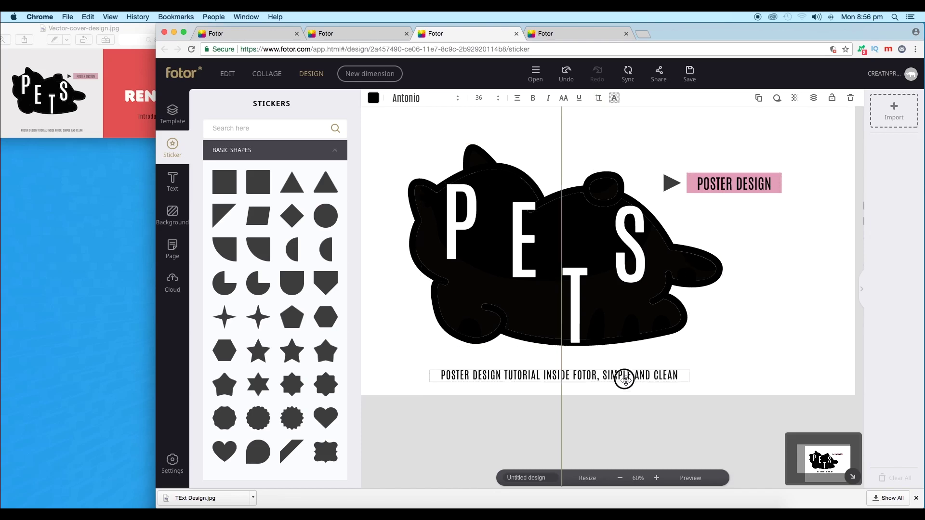
Step: Shift the cat, letters and pink label together slightly upward, and nudge the tagline up while keeping it centred
scroll(631, 383, "down", 5)
left_click_drag(539, 248, 703, 332)
left_click_drag(625, 313, 621, 301)
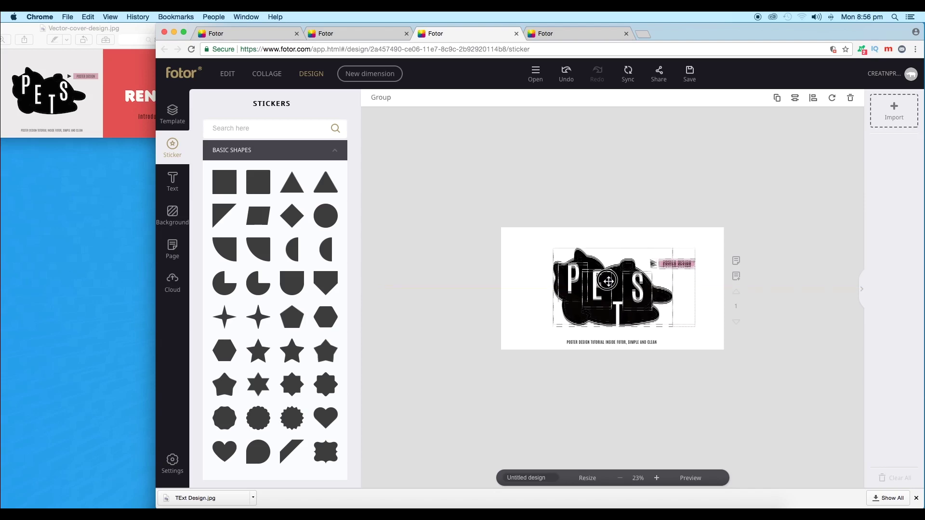
left_click(626, 343)
left_click_drag(626, 343, 627, 342)
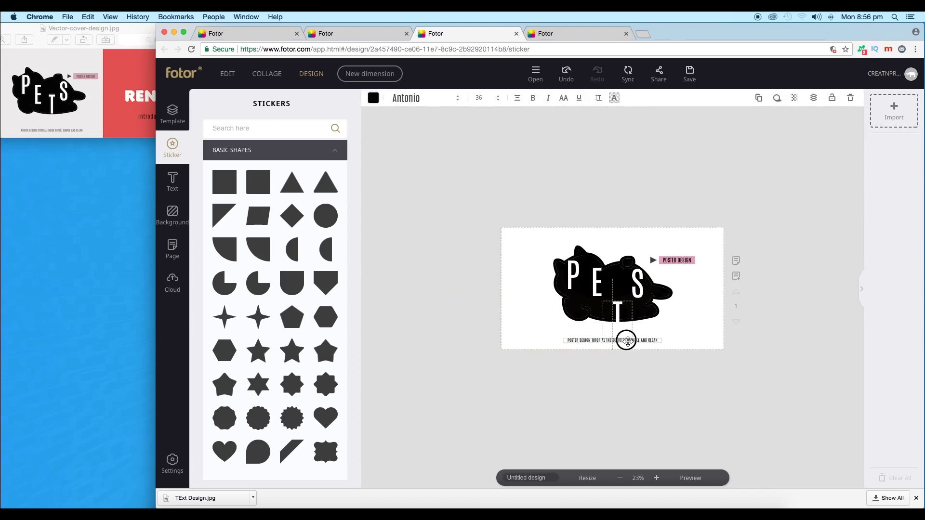
Step: Fill the poster's background with the default light grey colour
left_click(627, 371)
scroll(636, 355, "up", 3)
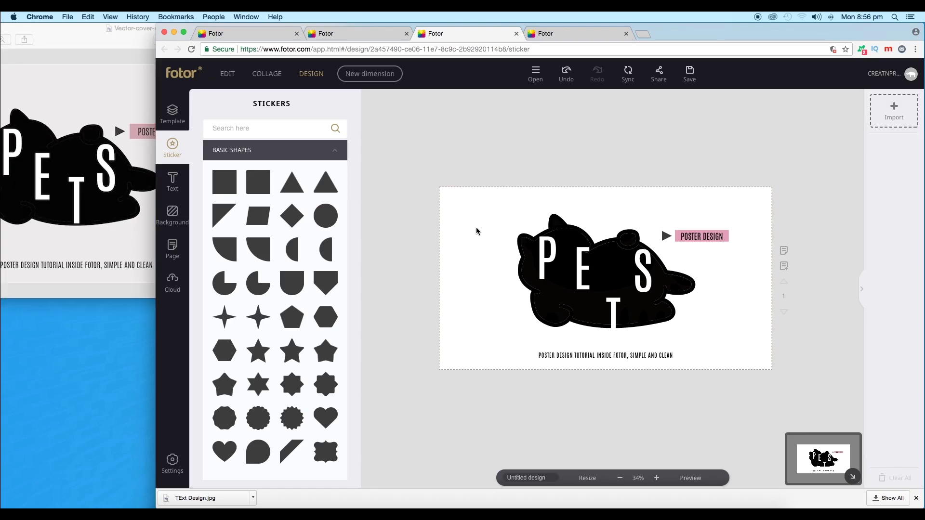
left_click(174, 218)
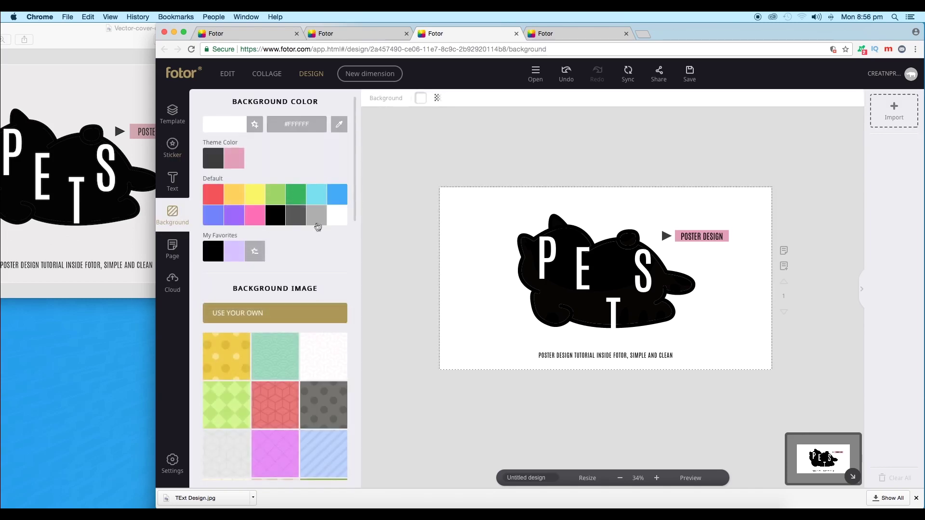
left_click(314, 222)
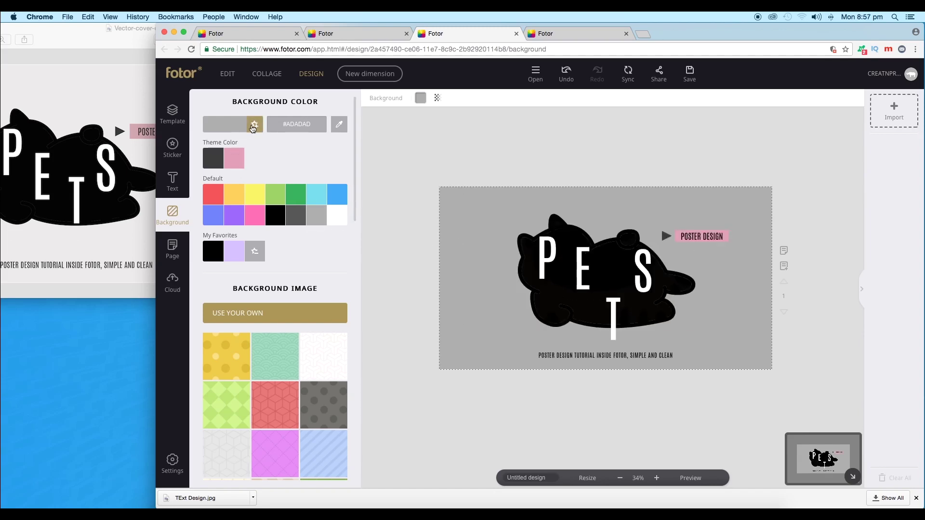
Step: Try a custom pale pink tint for the poster's background
left_click(221, 129)
left_click_drag(299, 194, 332, 187)
left_click(225, 131)
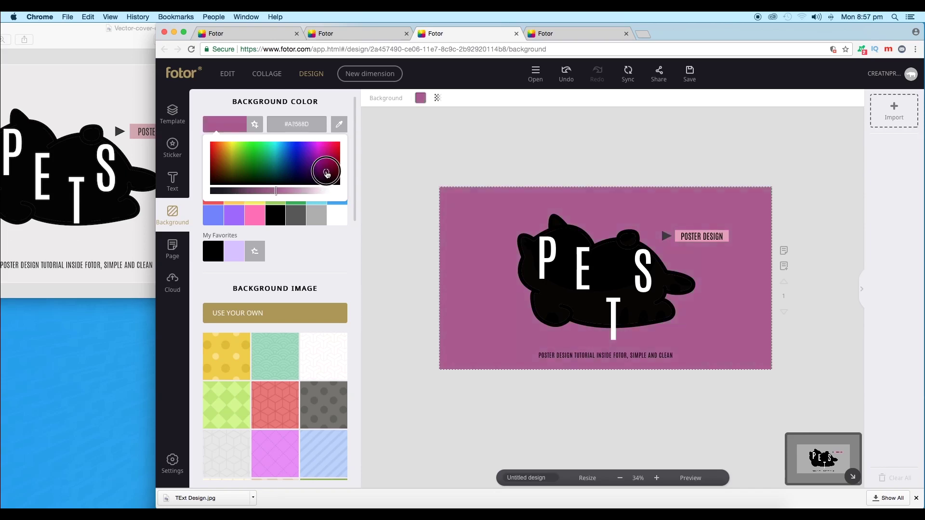
left_click_drag(298, 187, 331, 174)
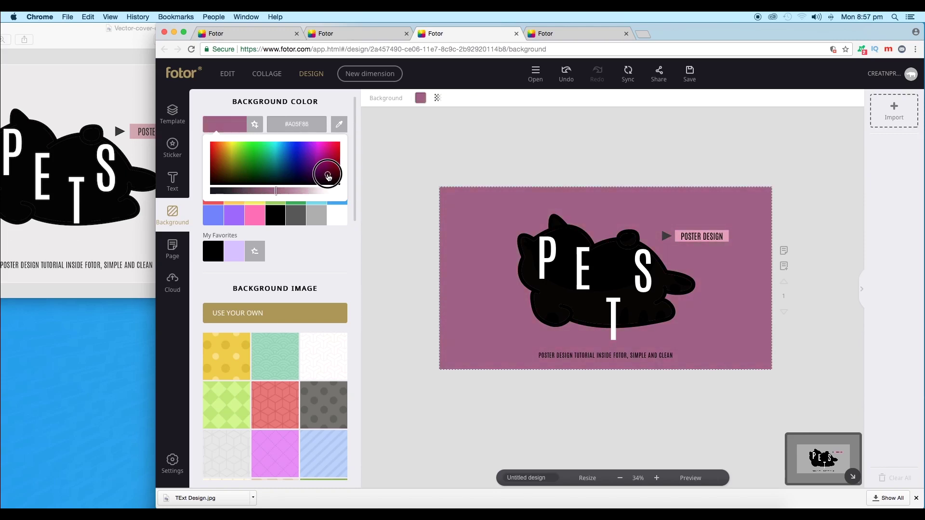
left_click_drag(330, 193, 326, 194)
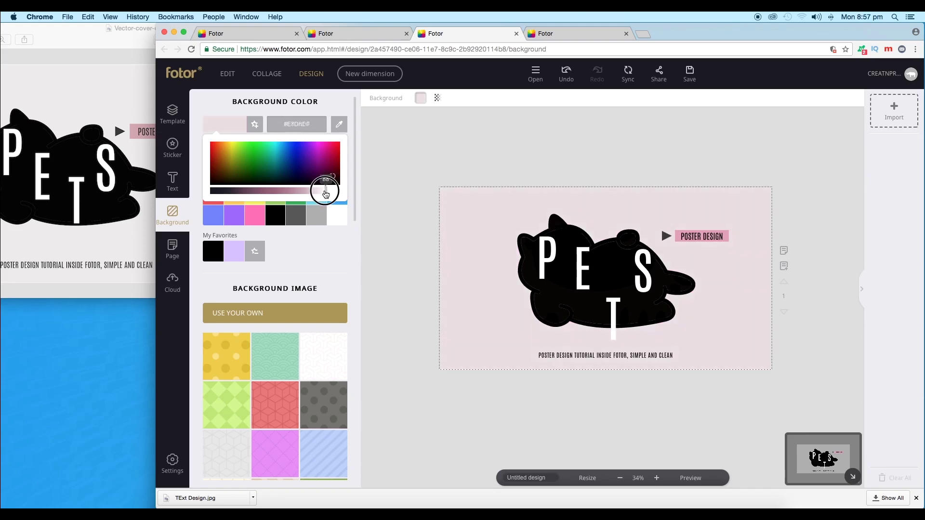
Step: Reset the poster's background to the default light grey and lighten it to #EAEAEA
left_click(317, 215)
left_click(241, 126)
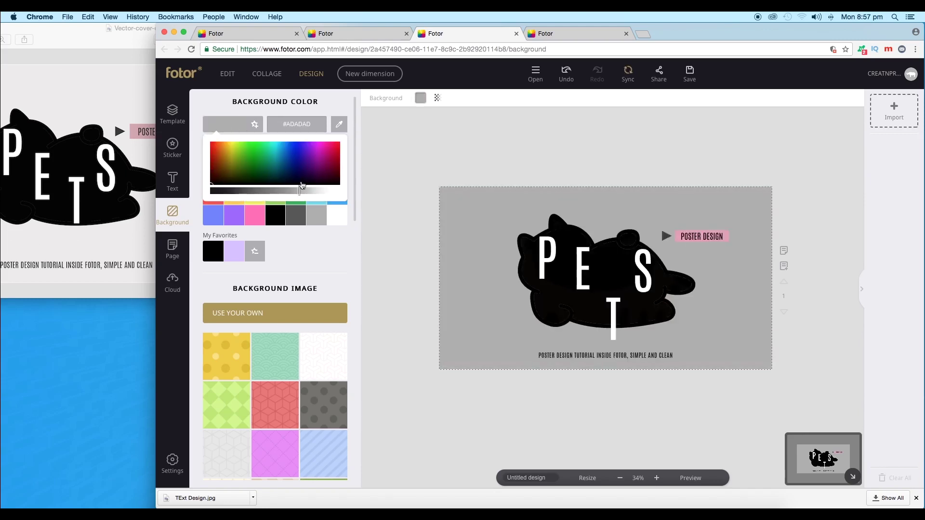
left_click_drag(320, 189, 332, 195)
left_click(457, 157)
scroll(457, 157, "up", 3)
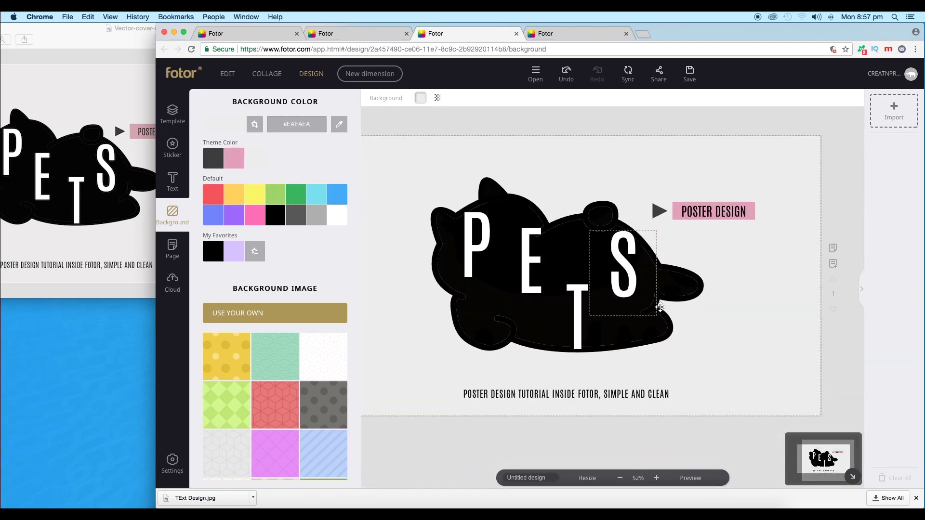
left_click(625, 131)
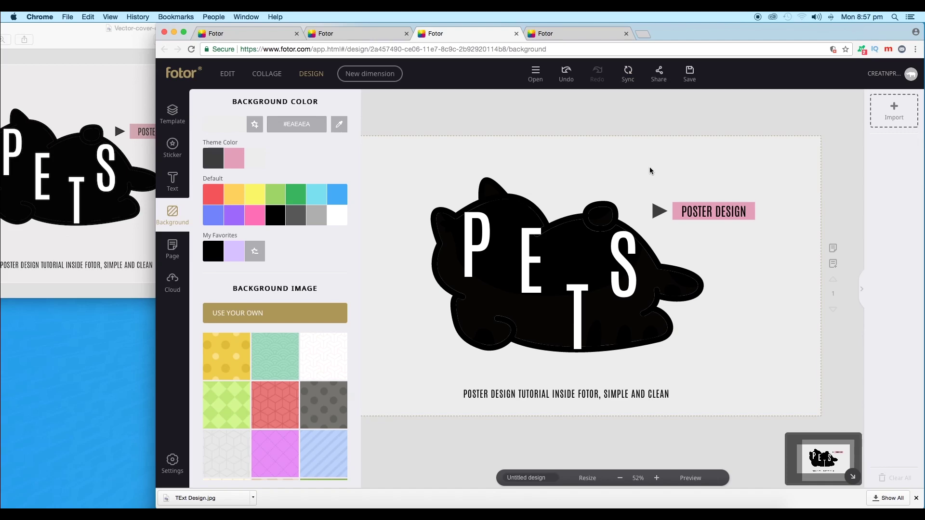
Step: Start a new 1240 x 700 px Google+ Cover design from the "FASHION FOR THE FABULOUS!" template
left_click(101, 39)
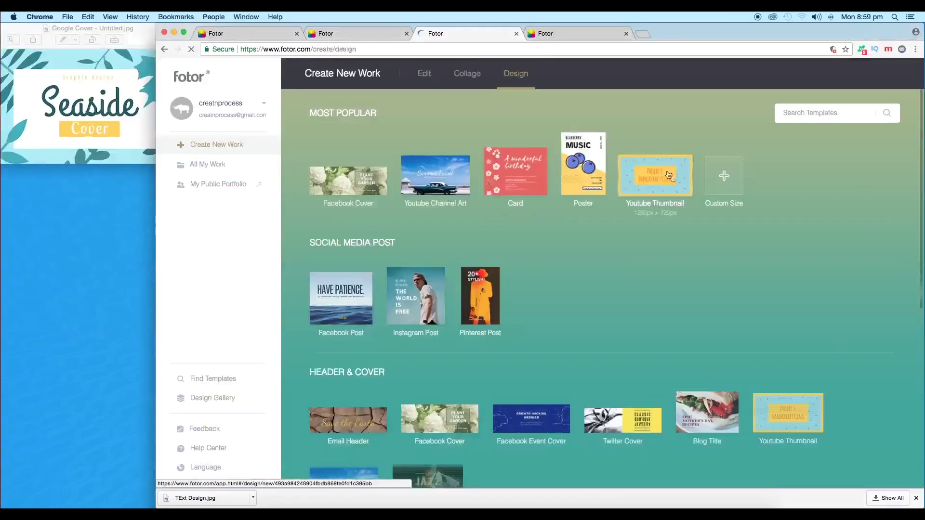
left_click(724, 176)
left_click(560, 268)
left_click(721, 234)
scroll(721, 234, "down", 5)
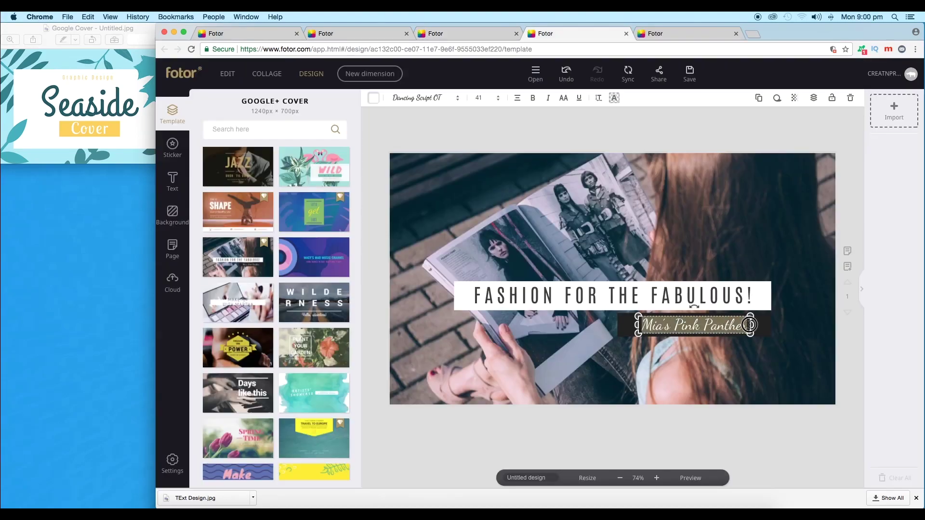
Step: Try a different zoom on the template's background photo and flip the photo horizontally
left_click(713, 270)
left_click(448, 98)
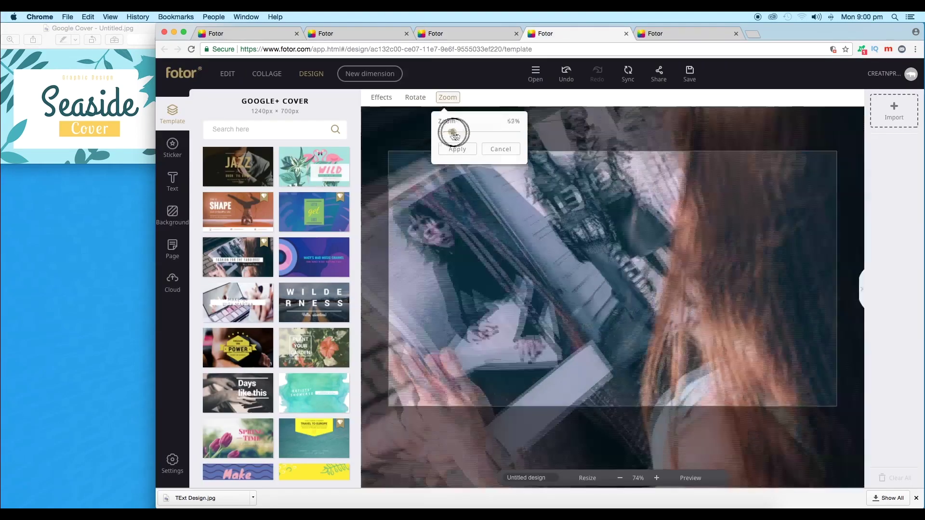
left_click(443, 120)
left_click(415, 98)
left_click(419, 138)
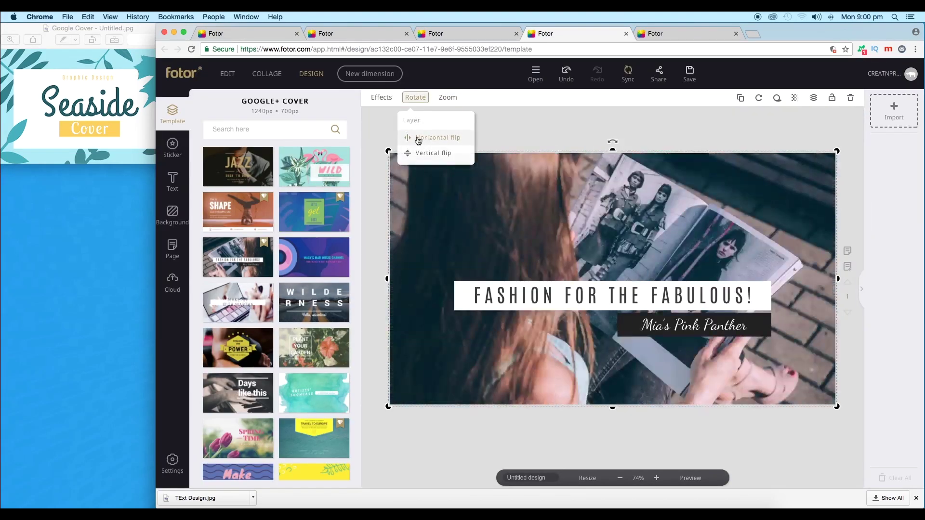
left_click(381, 98)
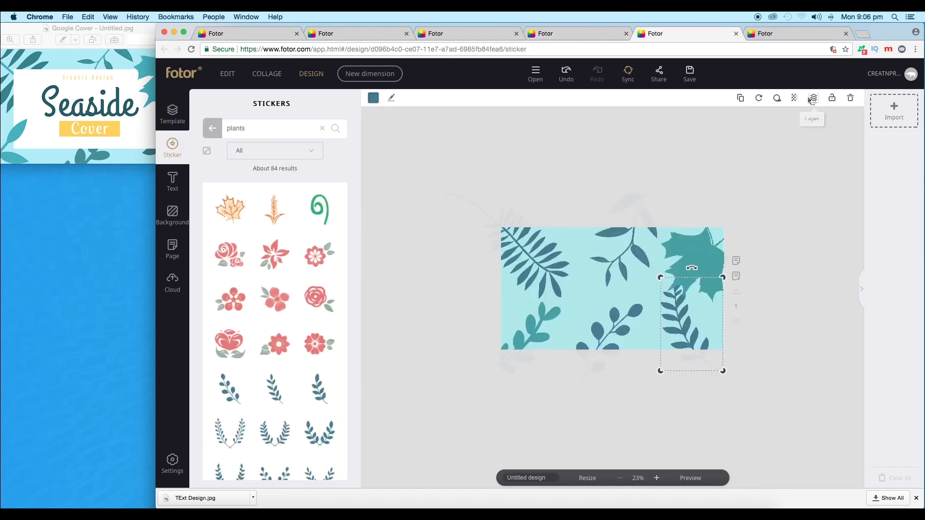